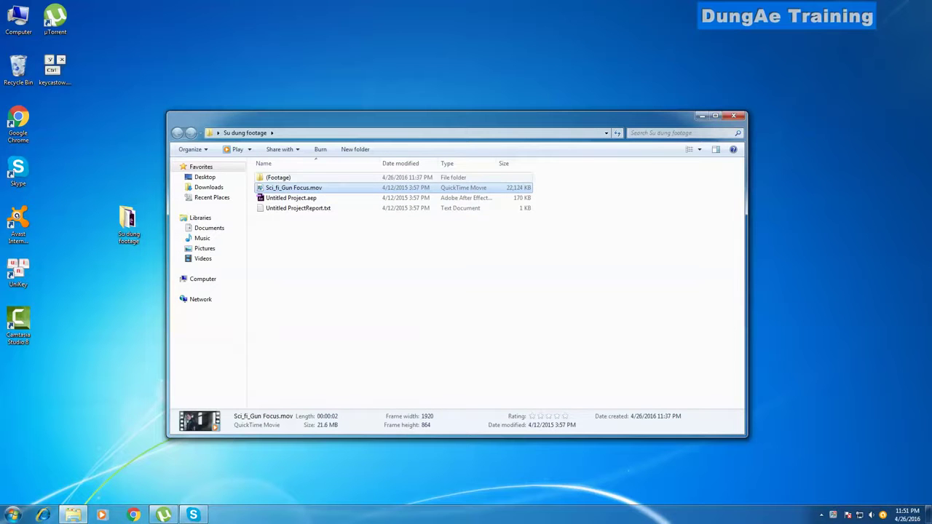
# Step: Play the finished movie Sci_fi_Gun Focus.mov from the Su dung footage folder and close the player
pyautogui.doubleClick(278, 177)
pyautogui.click(178, 133)
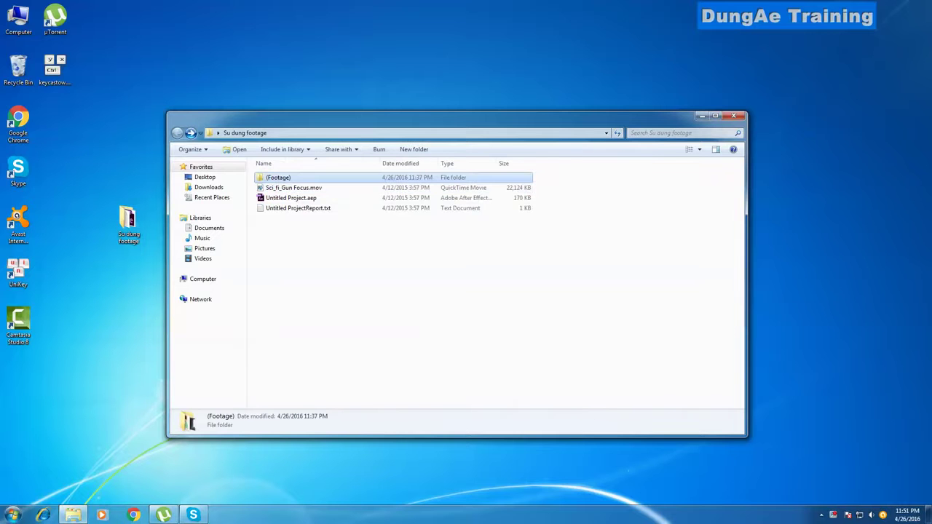
pyautogui.doubleClick(295, 188)
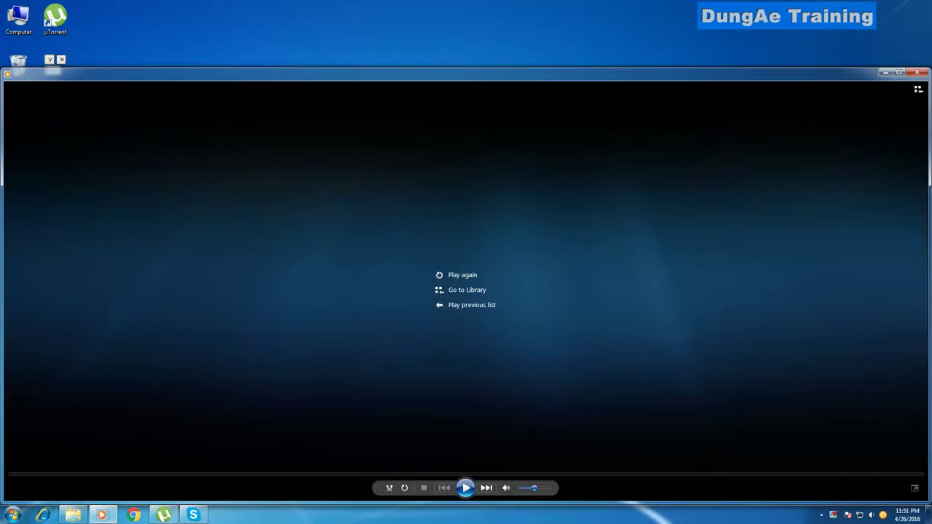
pyautogui.click(917, 72)
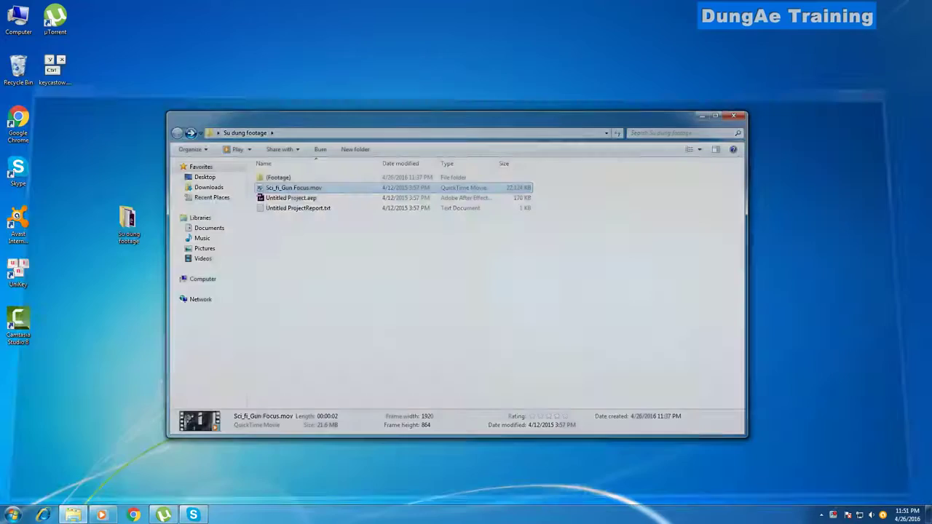
# Step: Preview the source clips Muzzle_Flash_Straight_09.mov and Sci_fi_Gun Focus.mp4 in the (Footage) folder, closing the player after each
pyautogui.doubleClick(280, 178)
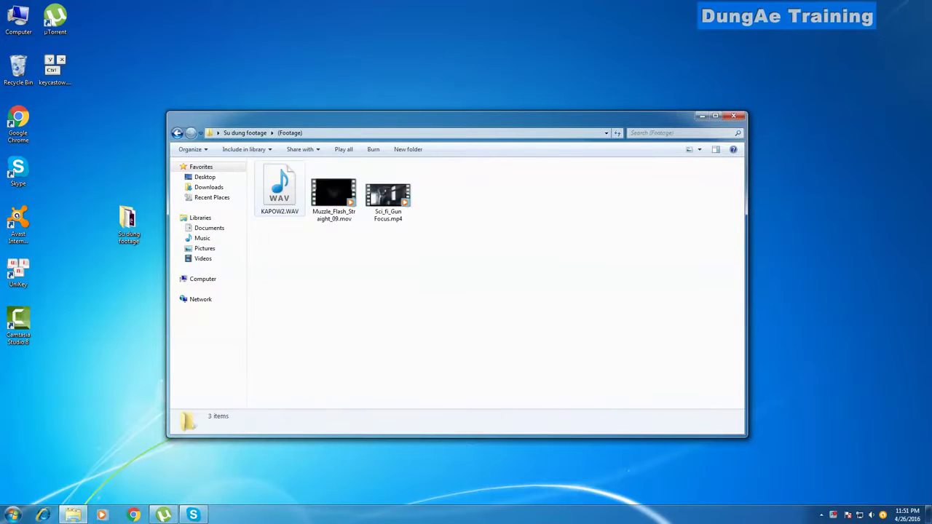
pyautogui.click(279, 189)
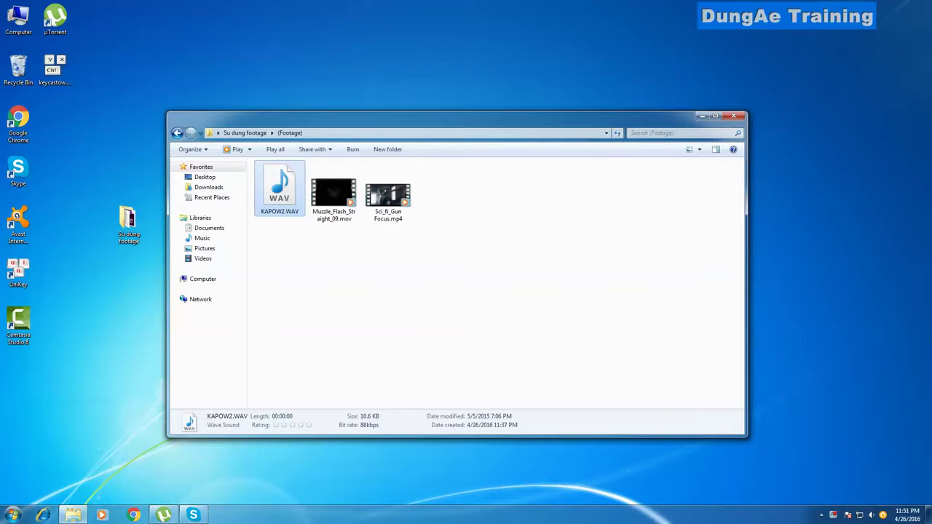
pyautogui.press('Right')
pyautogui.press('Return')
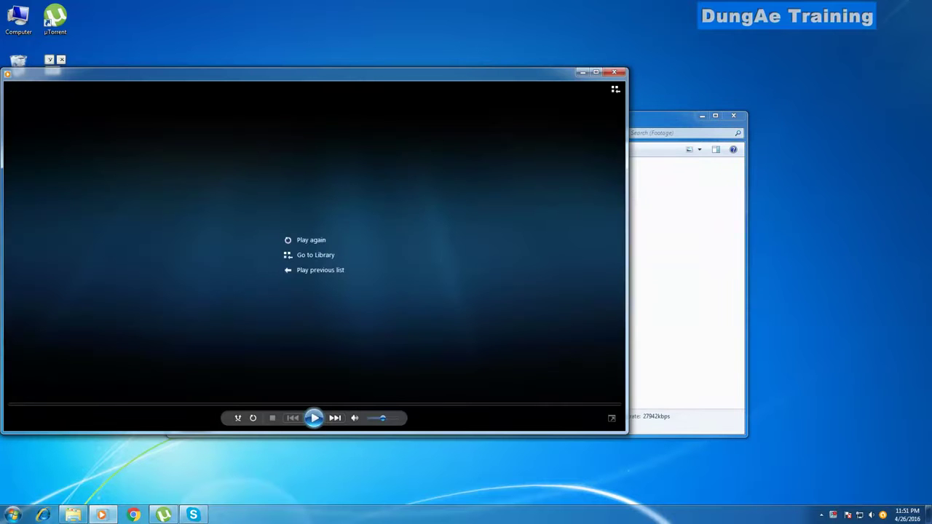
pyautogui.click(314, 418)
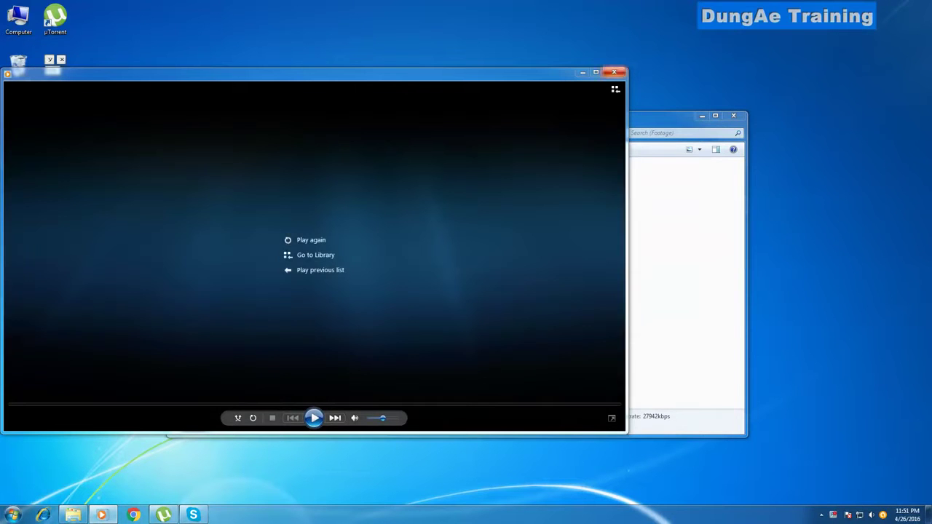
pyautogui.click(614, 73)
pyautogui.press('Right')
pyautogui.press('Return')
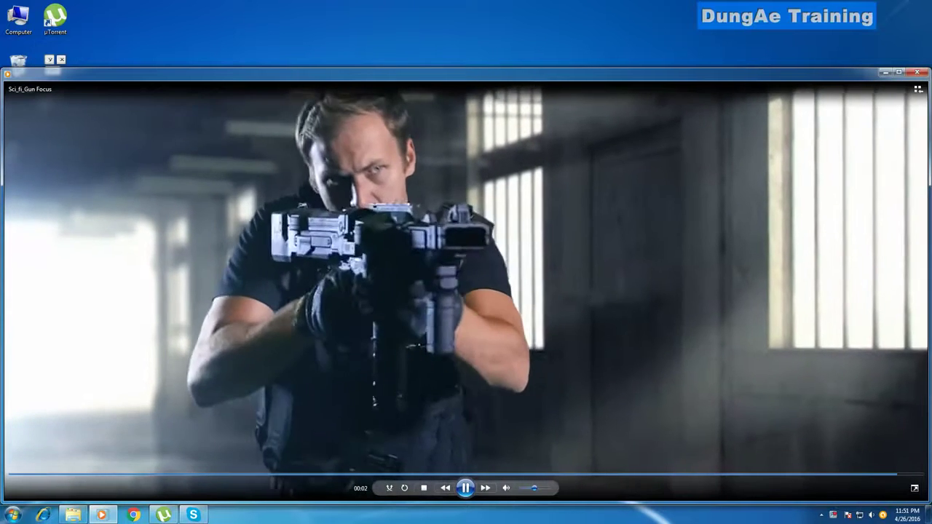
pyautogui.hotkey('alt', 'F4')
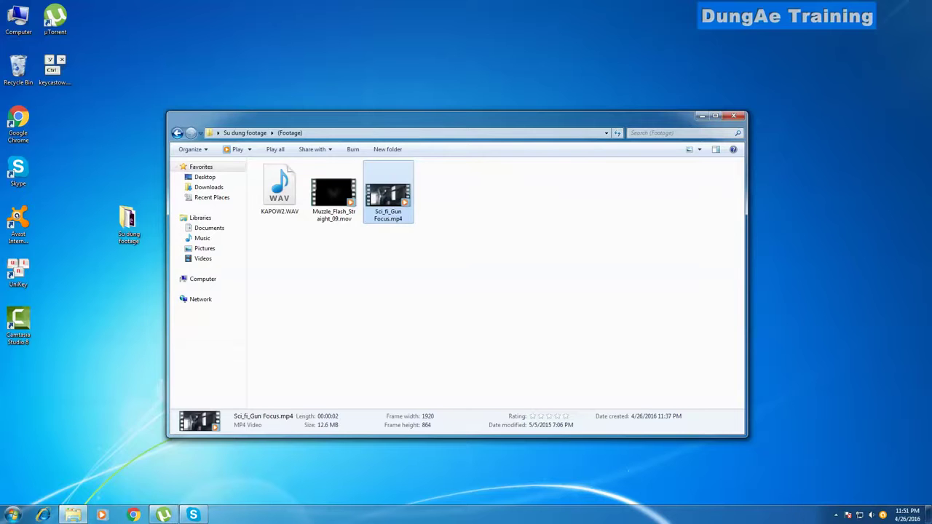
# Step: Launch After Effects CC 2015 from the Adobe Master Collection and dismiss the welcome screen, disabling it at startup
pyautogui.click(12, 515)
pyautogui.click(40, 471)
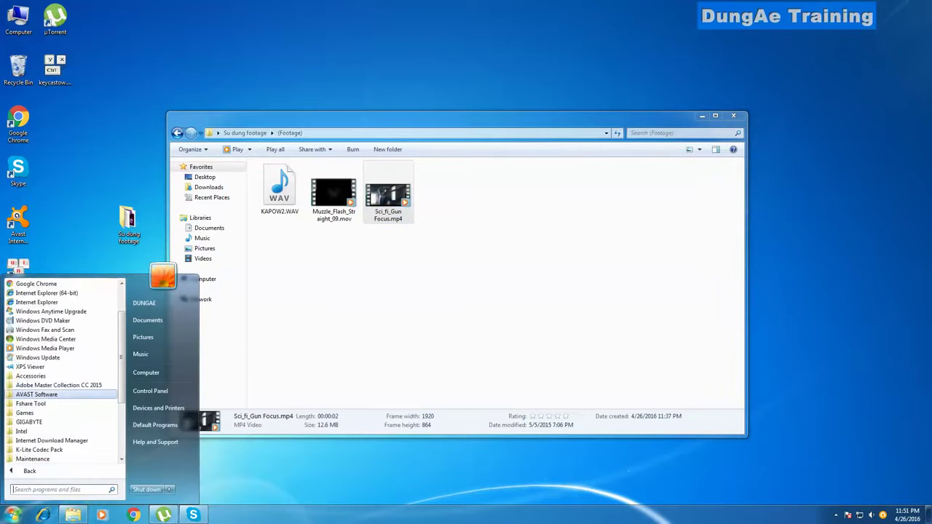
pyautogui.click(59, 385)
pyautogui.click(61, 394)
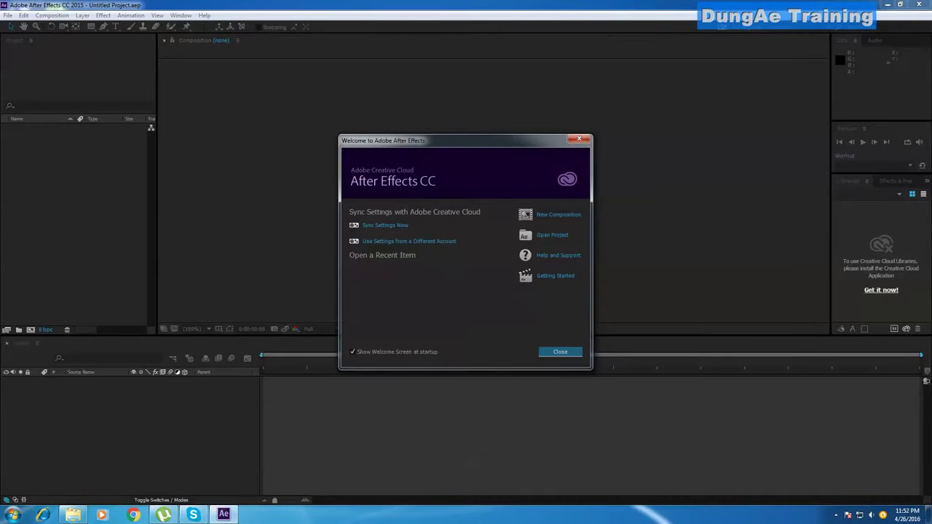
pyautogui.click(560, 352)
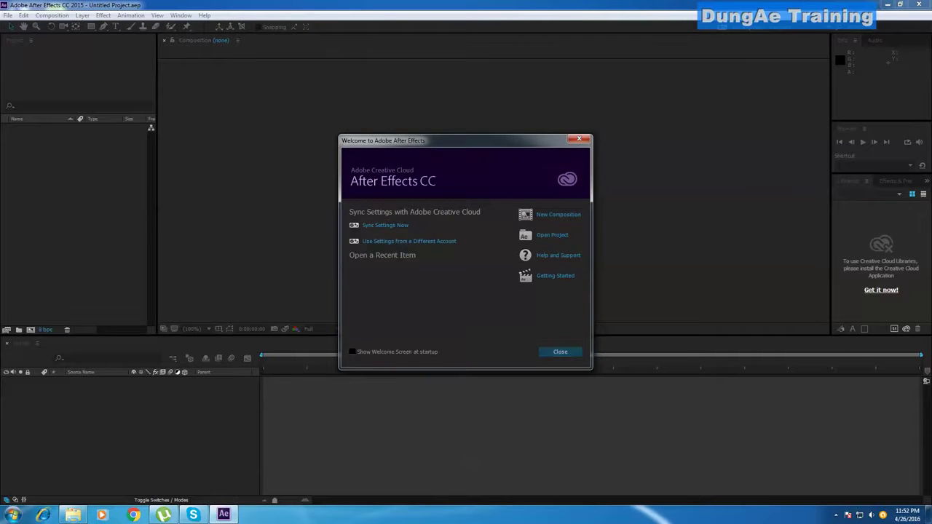
# Step: Import Sci_fi_Gun Focus.mp4 and create a new composition from that clip
pyautogui.doubleClick(77, 219)
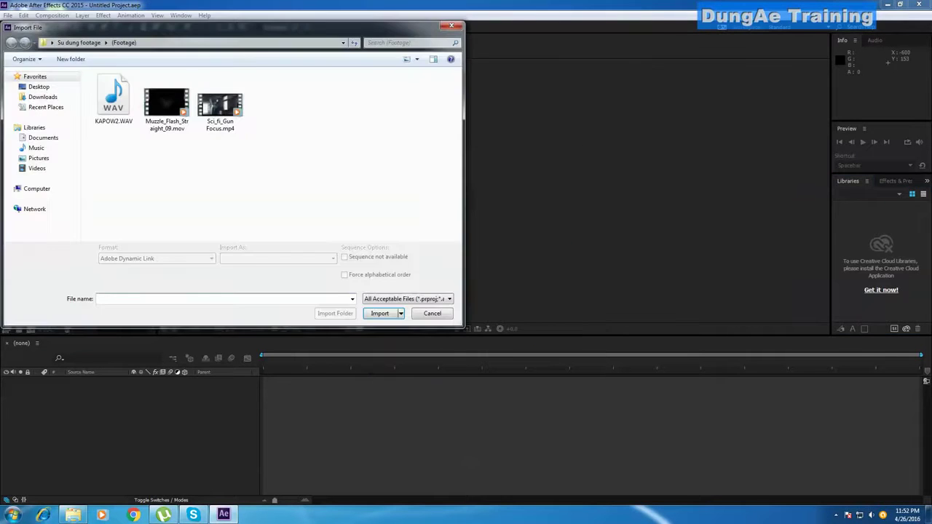
pyautogui.click(221, 103)
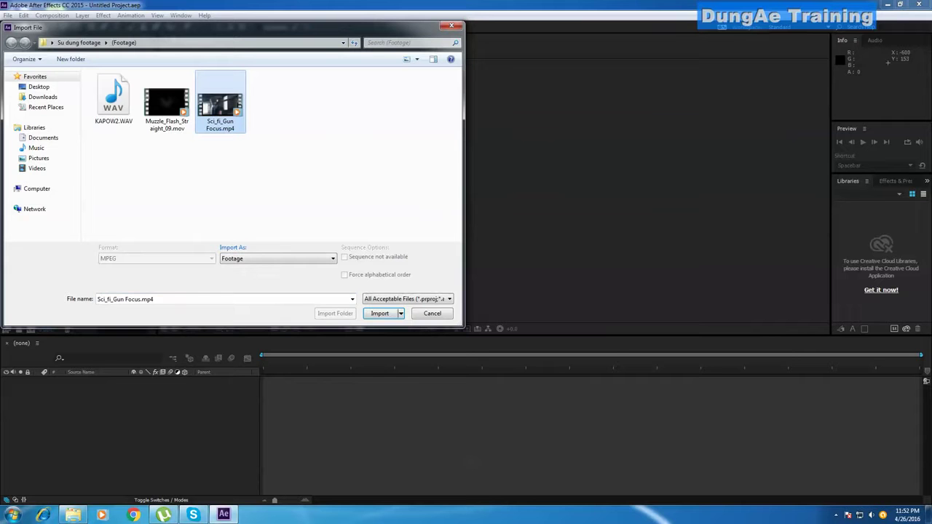
pyautogui.doubleClick(225, 105)
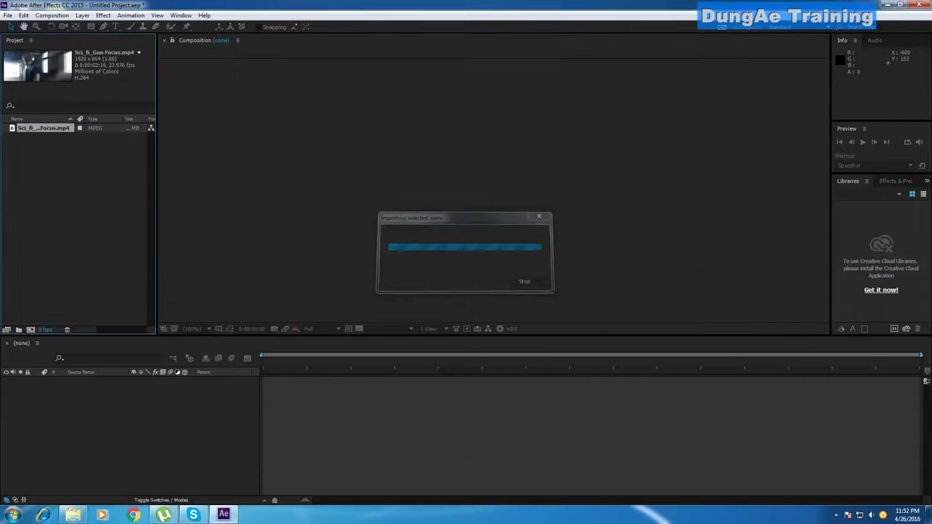
pyautogui.moveTo(44, 128); pyautogui.dragTo(31, 329)
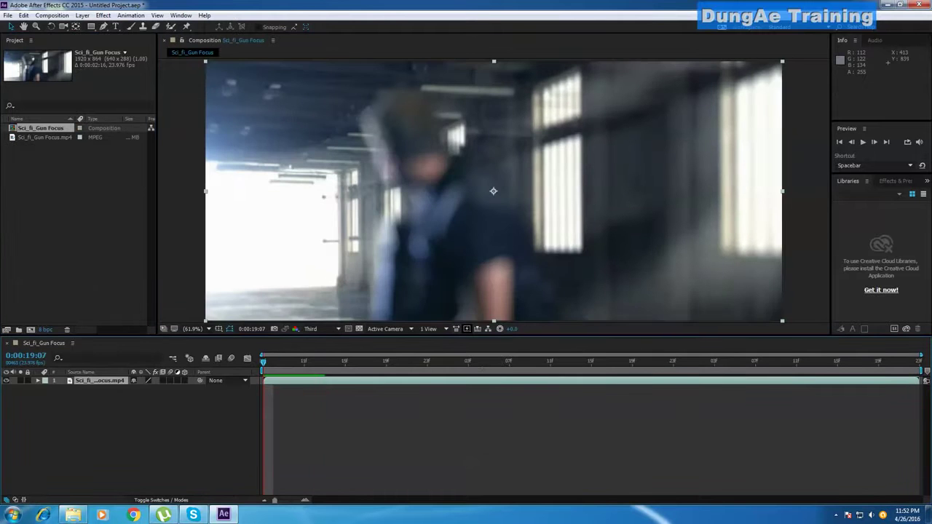
# Step: Set the composition's start timecode to 0
pyautogui.hotkey('ctrl', 'k')
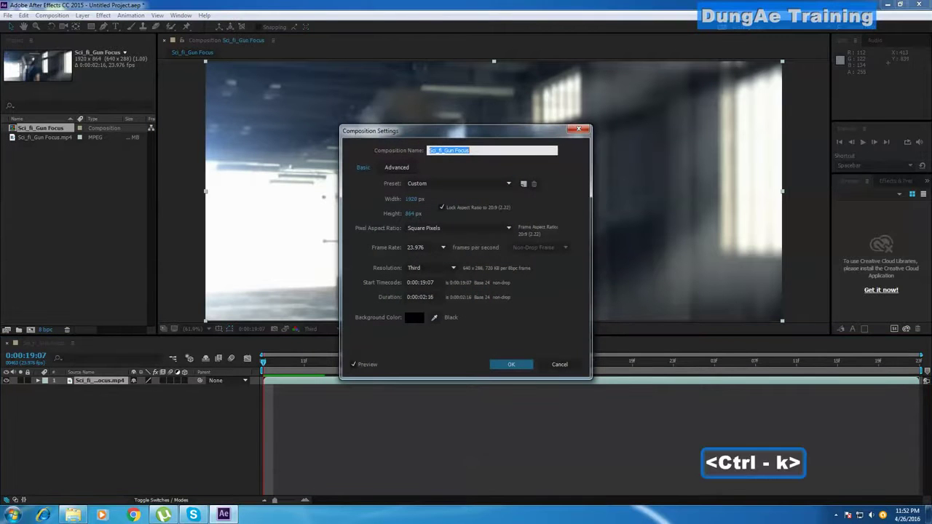
pyautogui.click(422, 282)
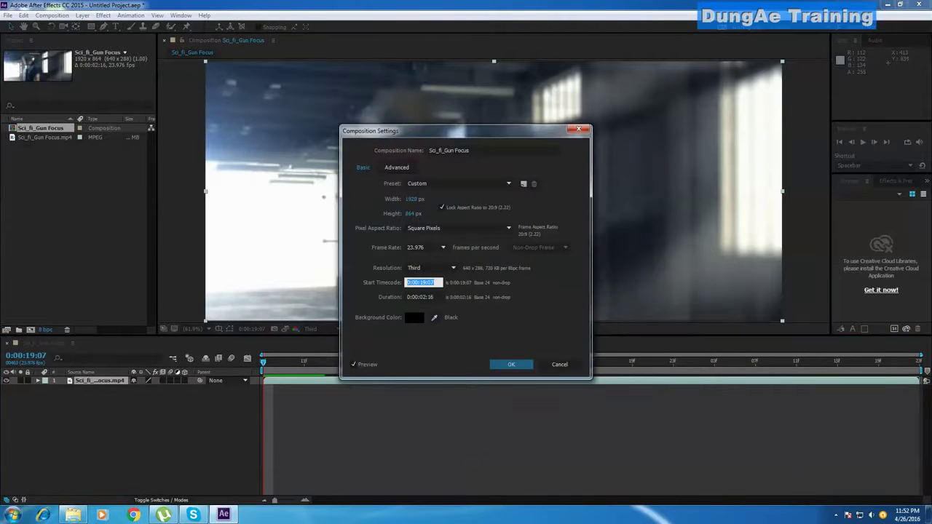
pyautogui.write('0')
pyautogui.press('Return')
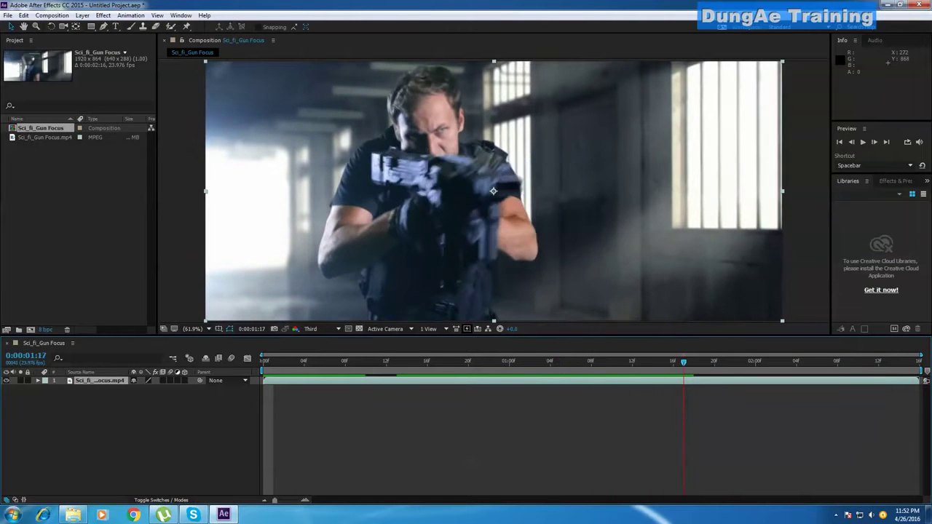
# Step: Add layer markers to the gun clip at the two shot frames, 0:00:01:15 and 0:00:02:06
pyautogui.press('pageup')
pyautogui.press('pageup')
pyautogui.press('pageup')
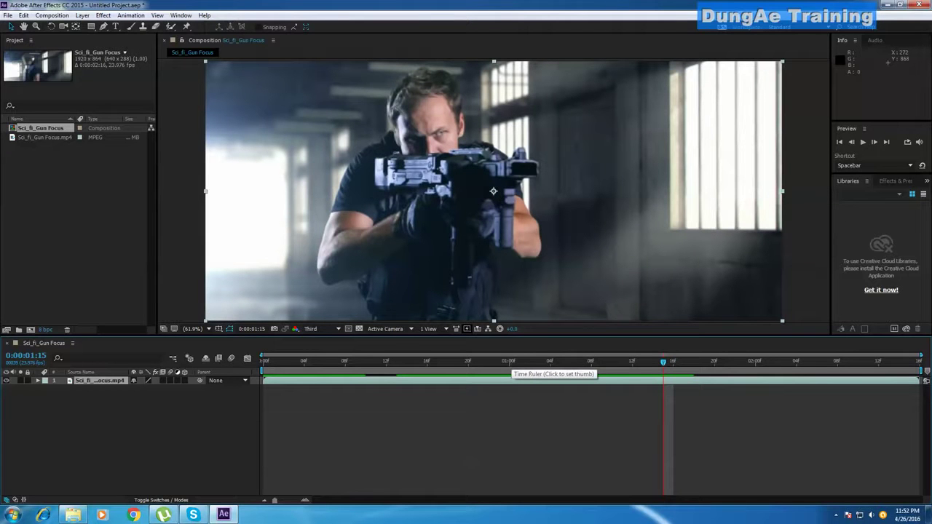
pyautogui.press('KP_Multiply')
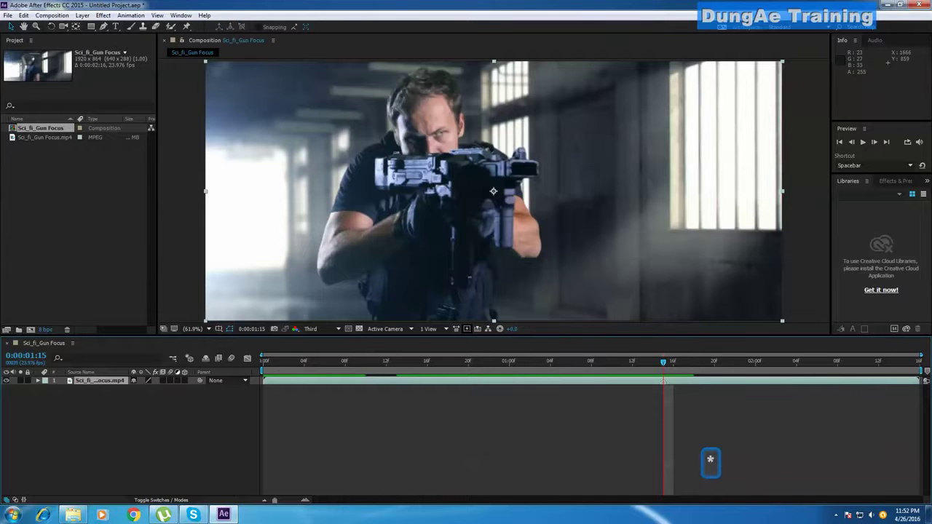
pyautogui.press('space')
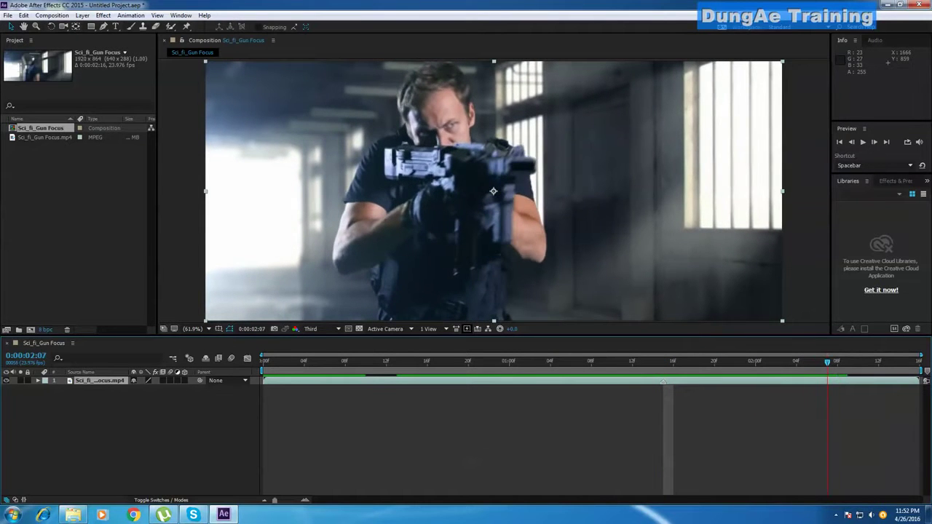
pyautogui.press('pageup')
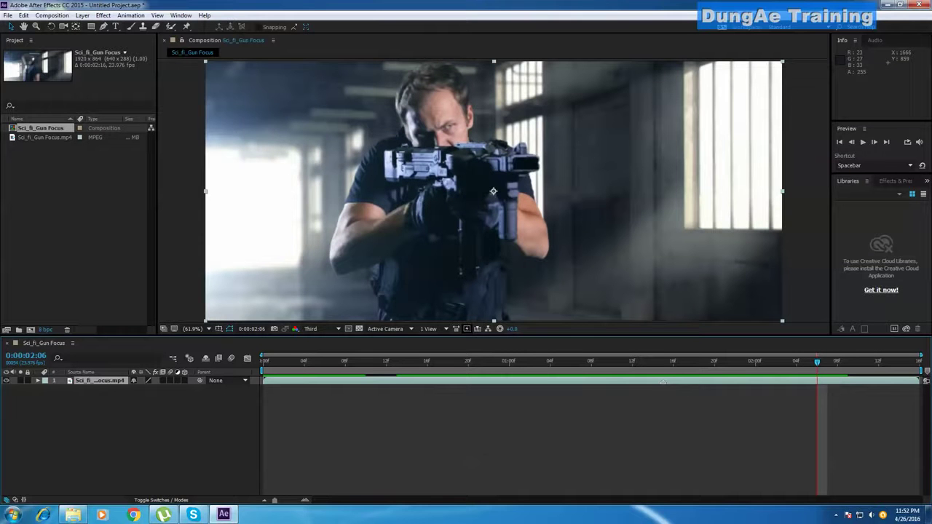
pyautogui.press('KP_Multiply')
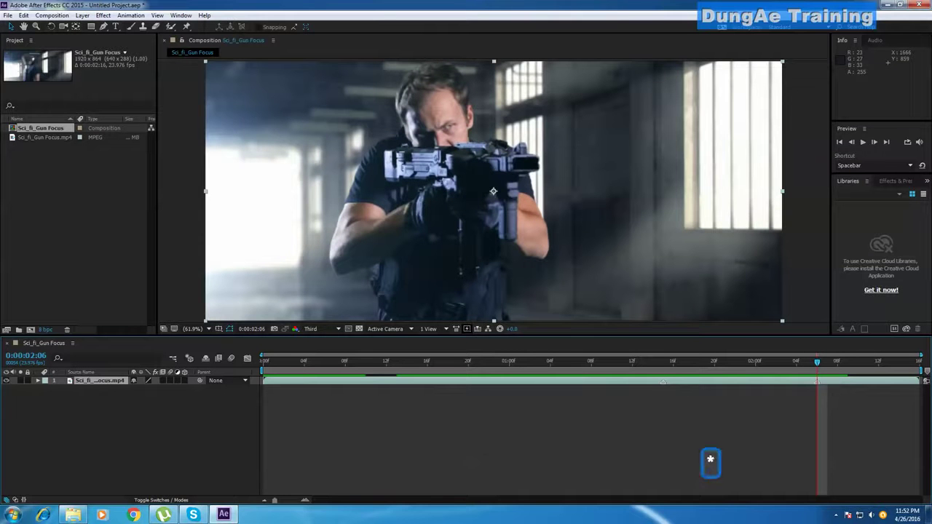
# Step: Import KAPOW2.WAV and Muzzle_Flash_Straight_09.mov into the project as footage
pyautogui.click(77, 226)
pyautogui.click(45, 138)
pyautogui.click(78, 226)
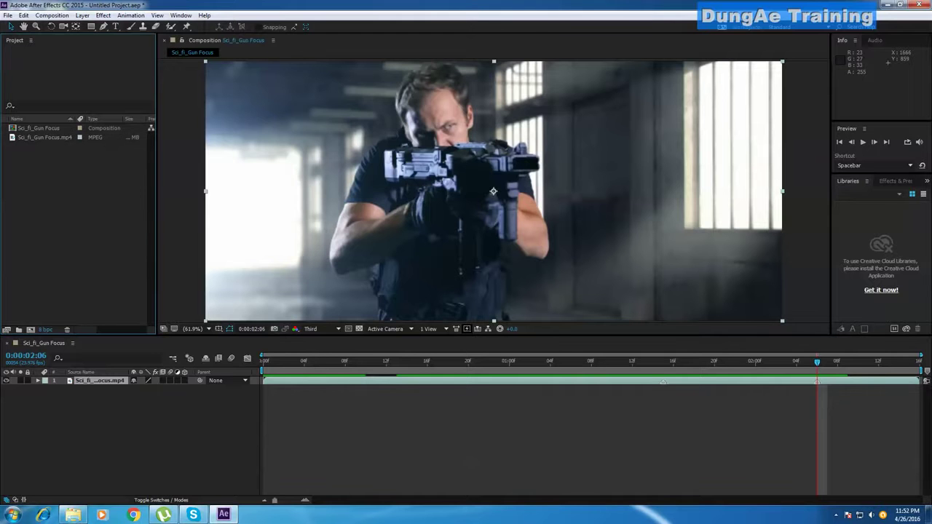
pyautogui.hotkey('ctrl', 'i')
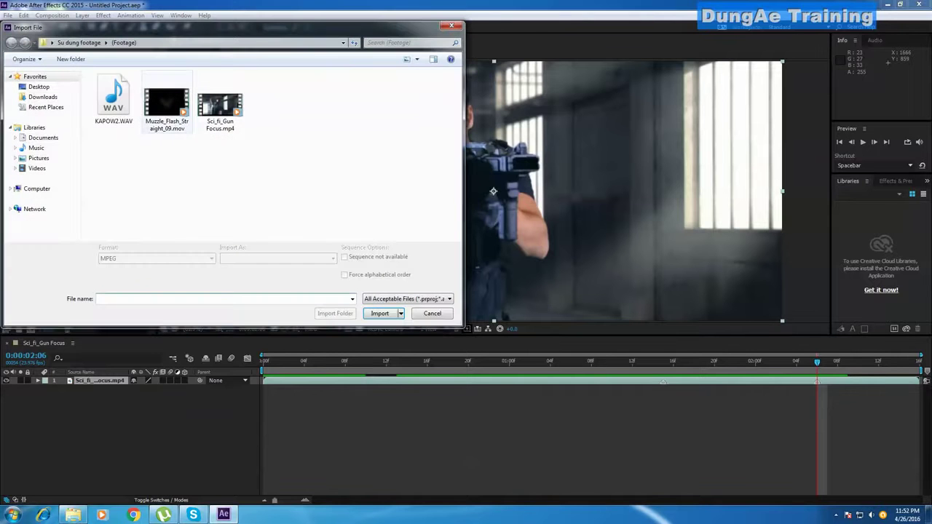
pyautogui.moveTo(186, 153); pyautogui.dragTo(110, 77)
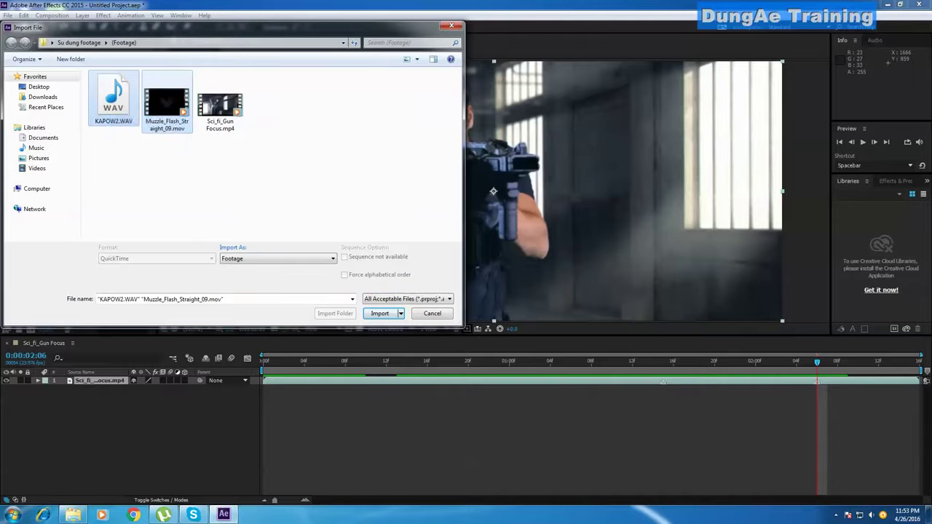
pyautogui.click(380, 313)
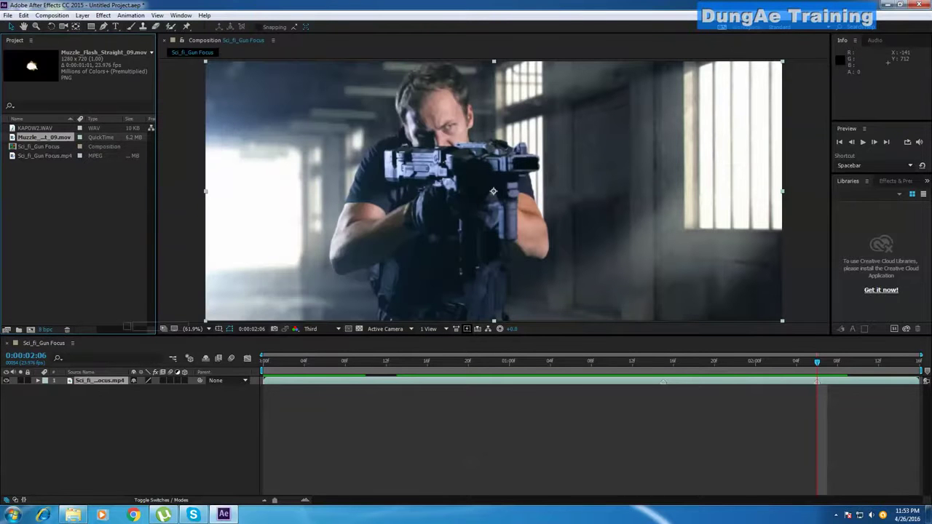
# Step: Add Muzzle_Flash_Straight_09.mov to the composition above the gun clip and set its opacity to 50%
pyautogui.moveTo(155, 327); pyautogui.dragTo(117, 378)
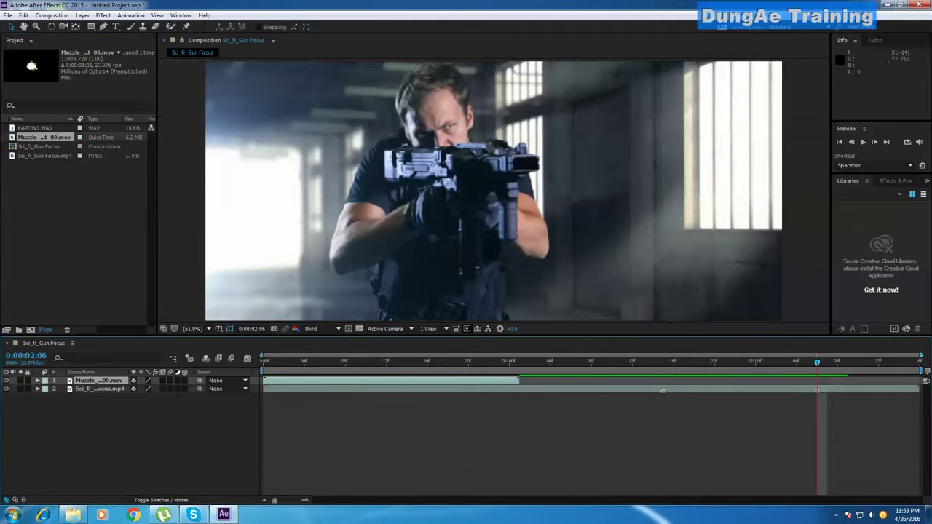
pyautogui.press('t')
pyautogui.click(138, 388)
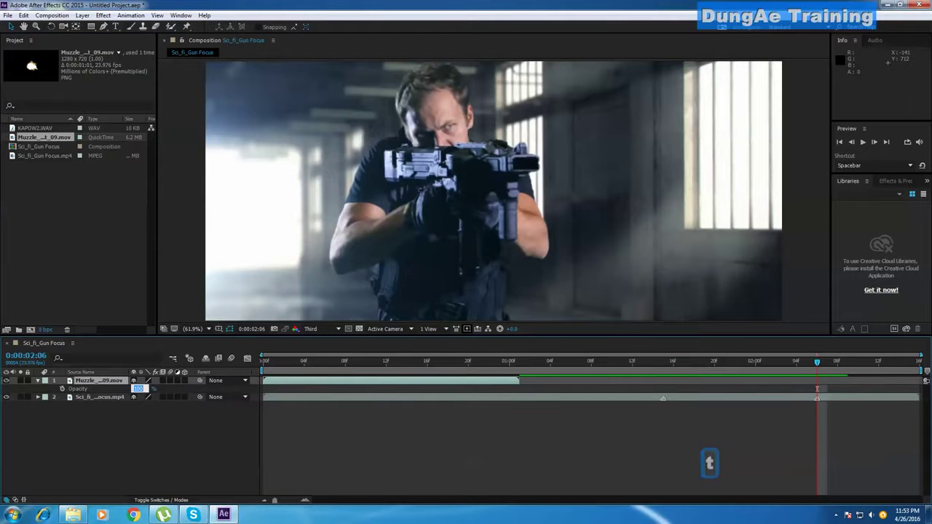
pyautogui.write('50')
pyautogui.press('Return')
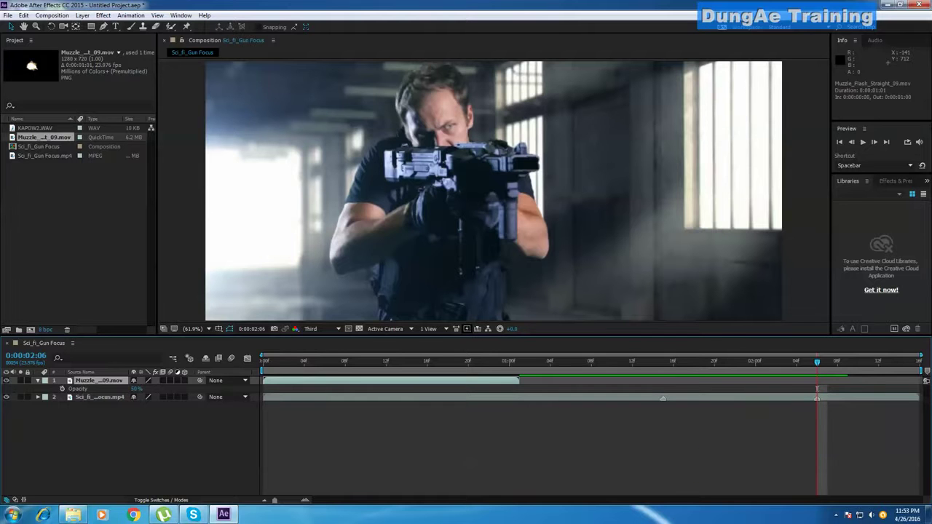
# Step: Duplicate the muzzle flash layer and start the lower copy at the 0:00:01:15 marker and the upper copy at 0:00:02:06
pyautogui.hotkey('ctrl', 'd')
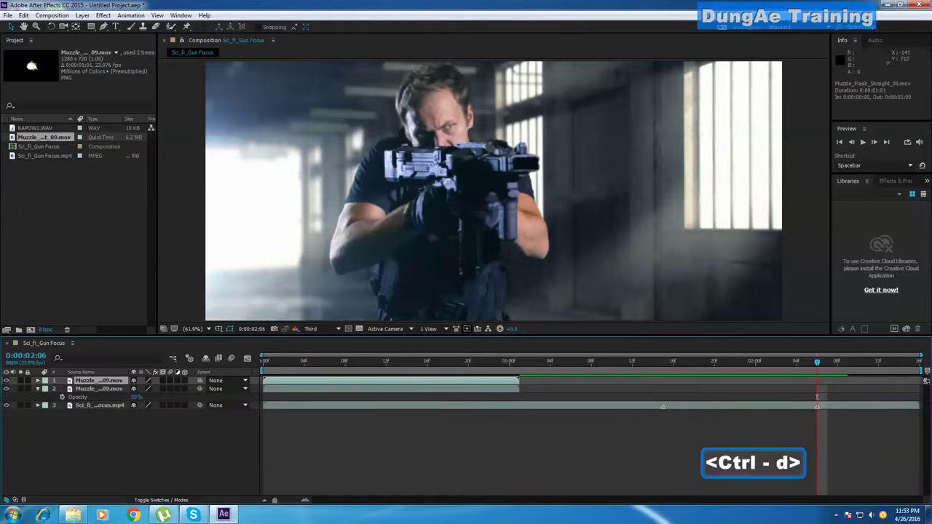
pyautogui.moveTo(393, 389)
pyautogui.mouseDown()
pyautogui.moveTo(833, 389)
pyautogui.moveTo(793, 389)
pyautogui.mouseUp()
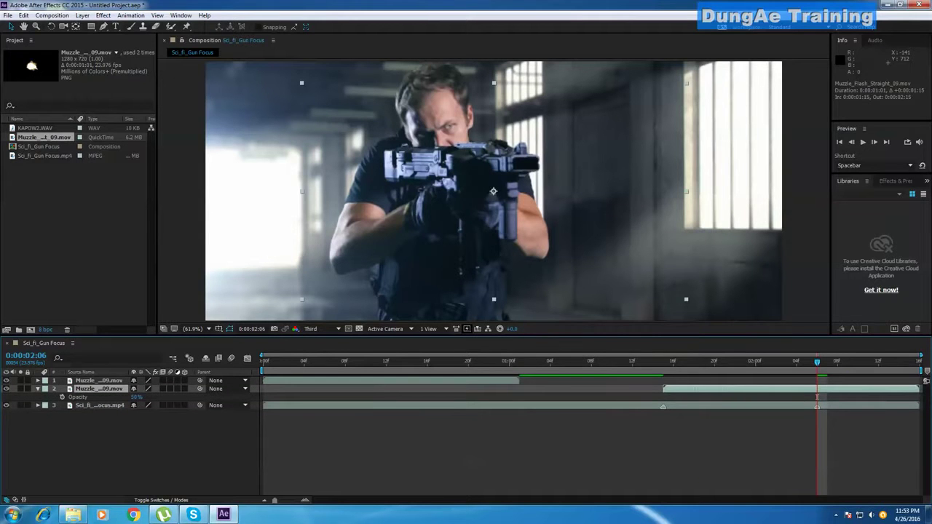
pyautogui.moveTo(328, 381); pyautogui.dragTo(882, 381)
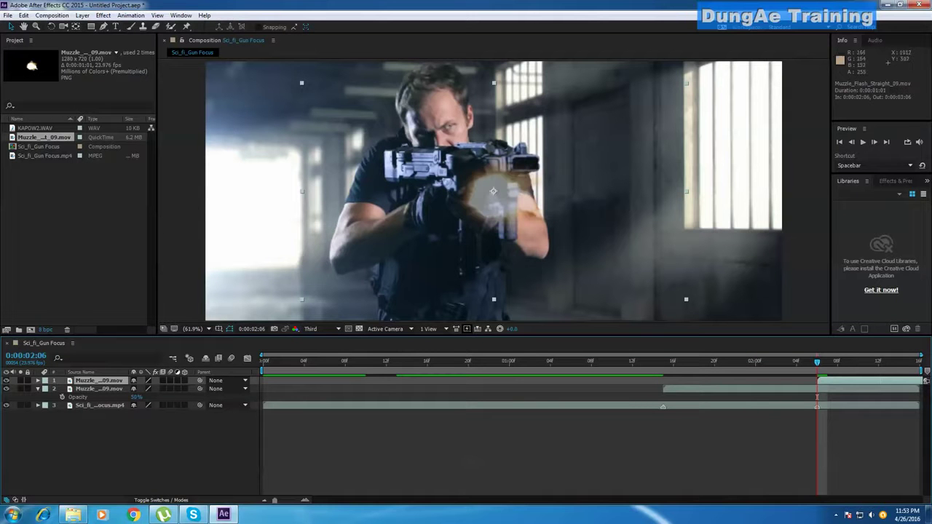
# Step: Position both muzzle flashes over the gun's barrel end, the upper layer at about 1055, 330 and the lower at about 1055, 340
pyautogui.moveTo(493, 191); pyautogui.dragTo(522, 160)
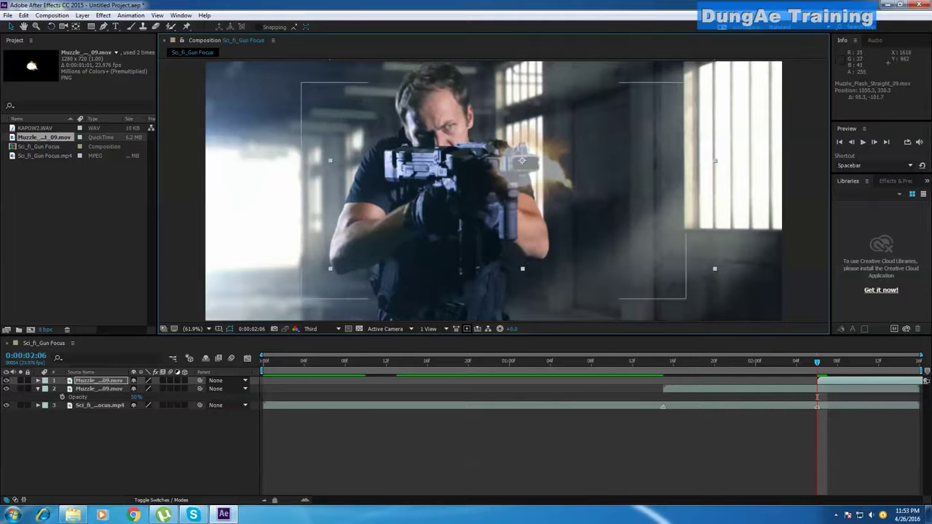
pyautogui.click(787, 388)
pyautogui.moveTo(817, 362); pyautogui.dragTo(664, 362)
pyautogui.moveTo(494, 191); pyautogui.dragTo(522, 164)
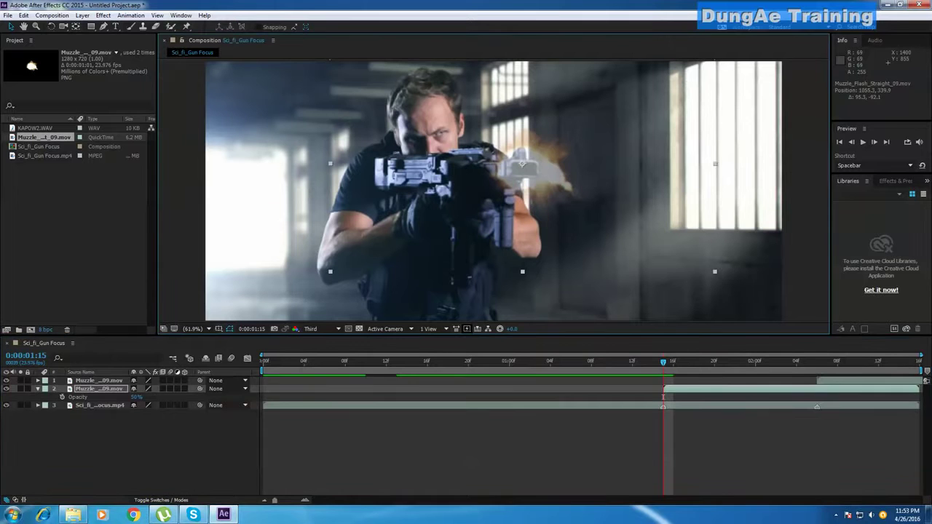
# Step: Set the opacity of both muzzle flash layers to 100% and preview the composition
pyautogui.click(852, 381)
pyautogui.keyDown('ctrl'); pyautogui.click(844, 389); pyautogui.keyUp('ctrl')
pyautogui.press('t')
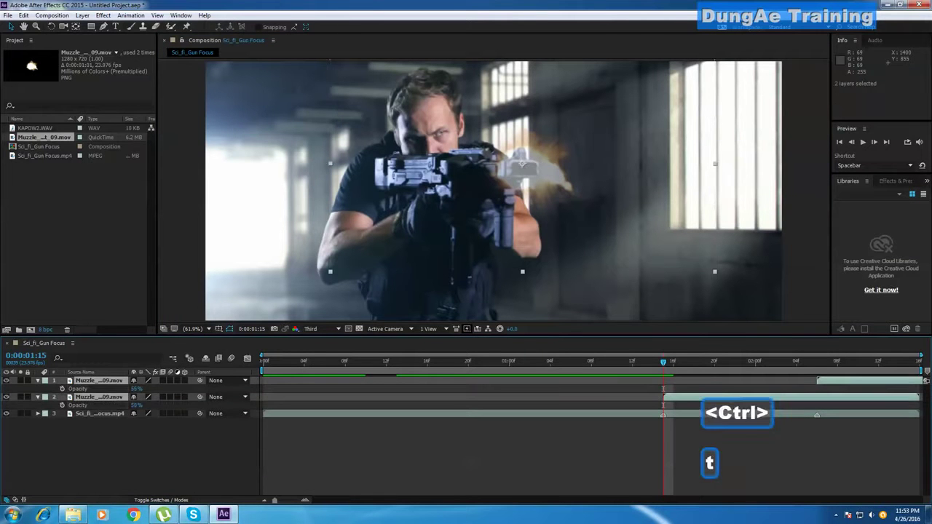
pyautogui.moveTo(102, 389); pyautogui.dragTo(139, 388)
pyautogui.click(145, 450)
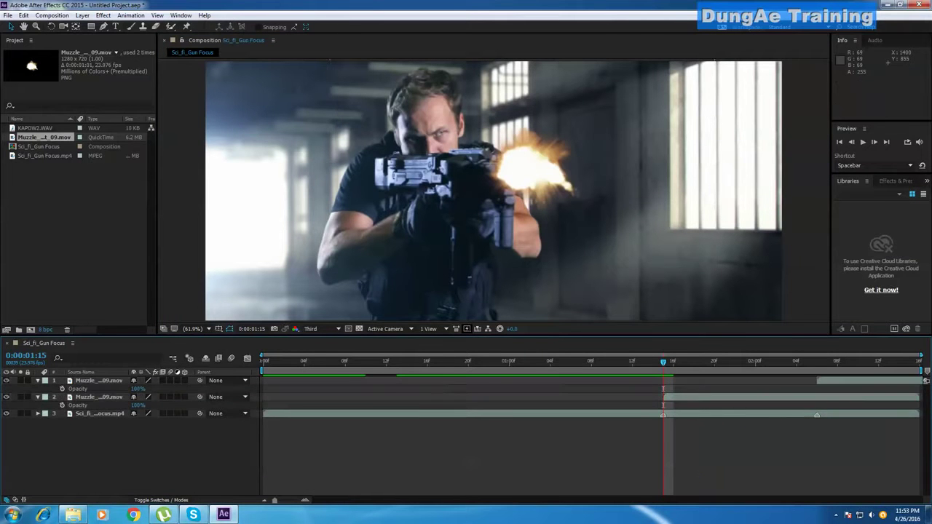
pyautogui.press('ctrl')
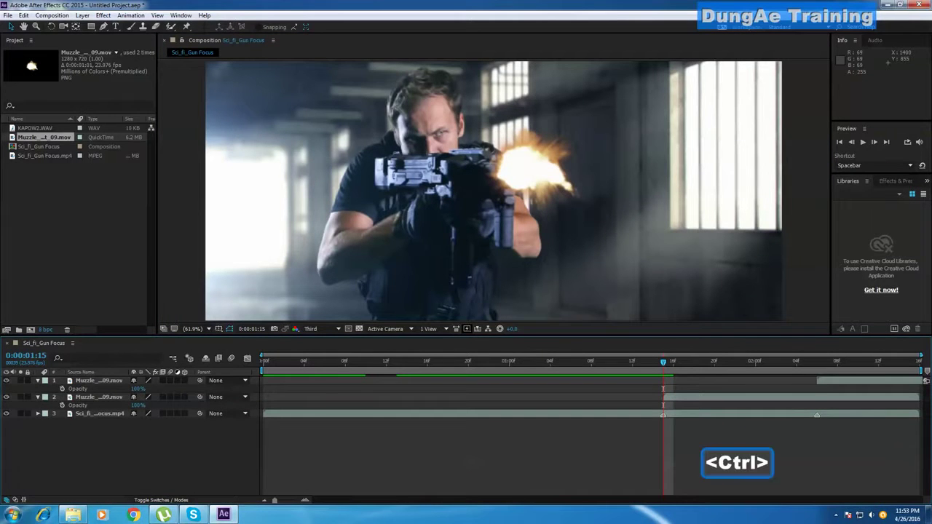
pyautogui.press('space')
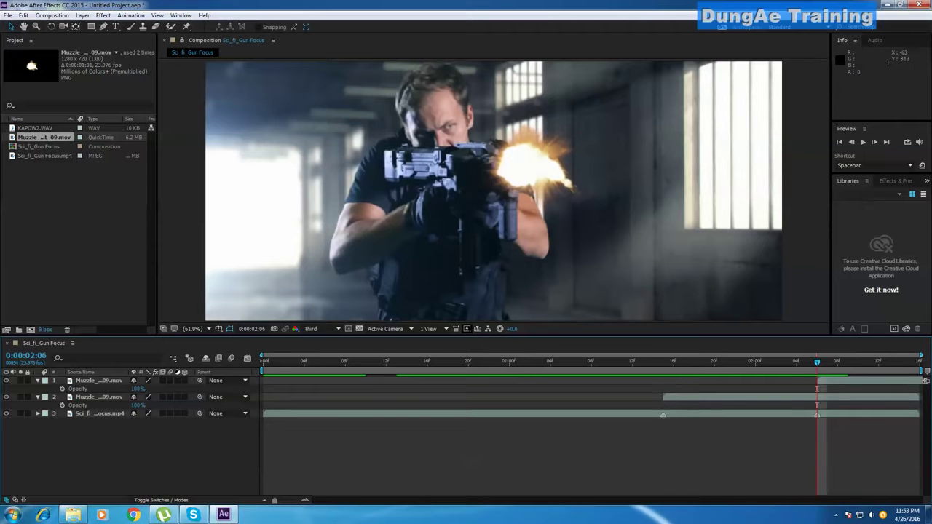
# Step: Add KAPOW2.WAV to the composition below the gun clip and reveal its audio waveform
pyautogui.click(62, 219)
pyautogui.click(37, 128)
pyautogui.moveTo(38, 128); pyautogui.dragTo(70, 463)
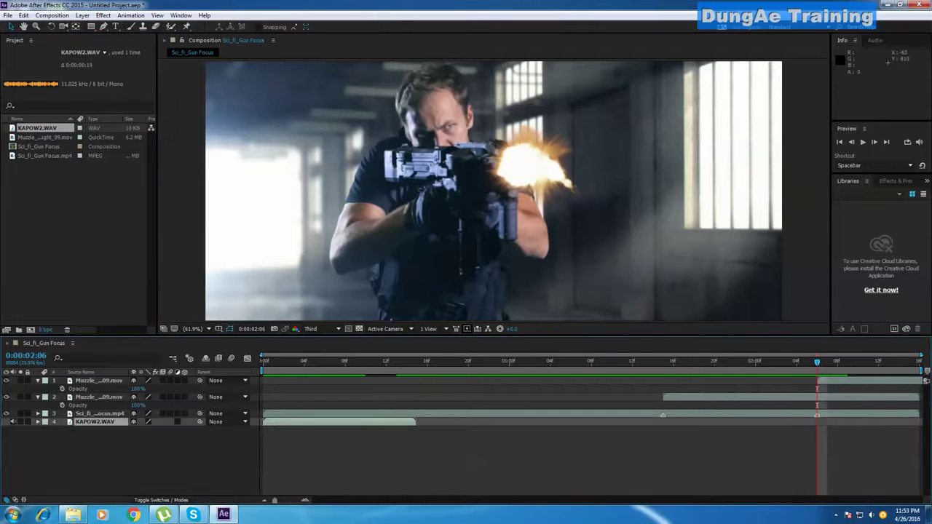
pyautogui.press('l')
pyautogui.press('l')
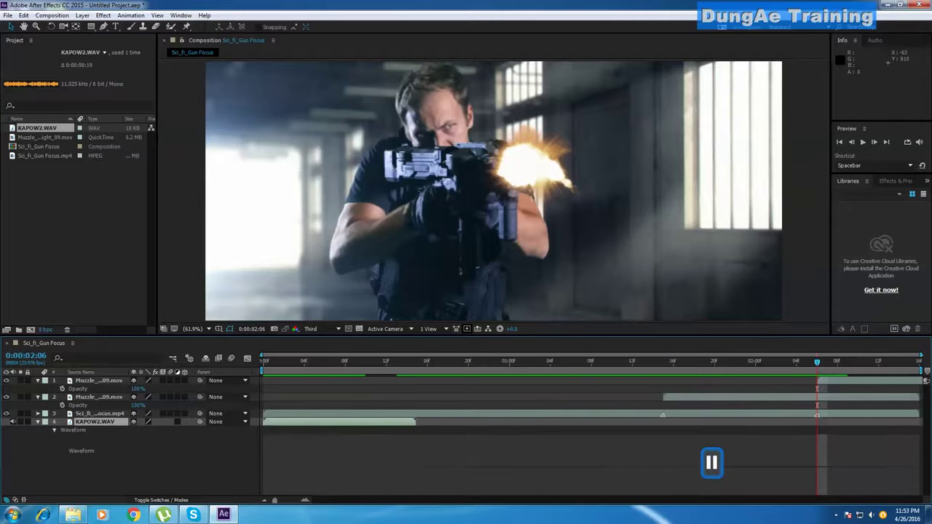
# Step: Shift the KAPOW2.WAV layer to start at 0:00:01:14, just before the first shot marker, and preview the sound
pyautogui.moveTo(321, 422); pyautogui.dragTo(741, 422)
pyautogui.moveTo(711, 461); pyautogui.dragTo(661, 461)
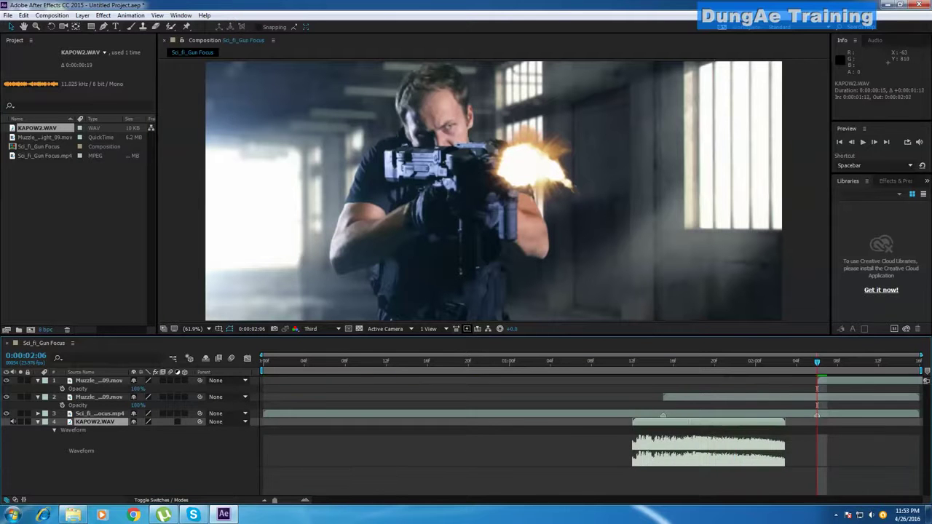
pyautogui.moveTo(684, 362); pyautogui.dragTo(642, 362)
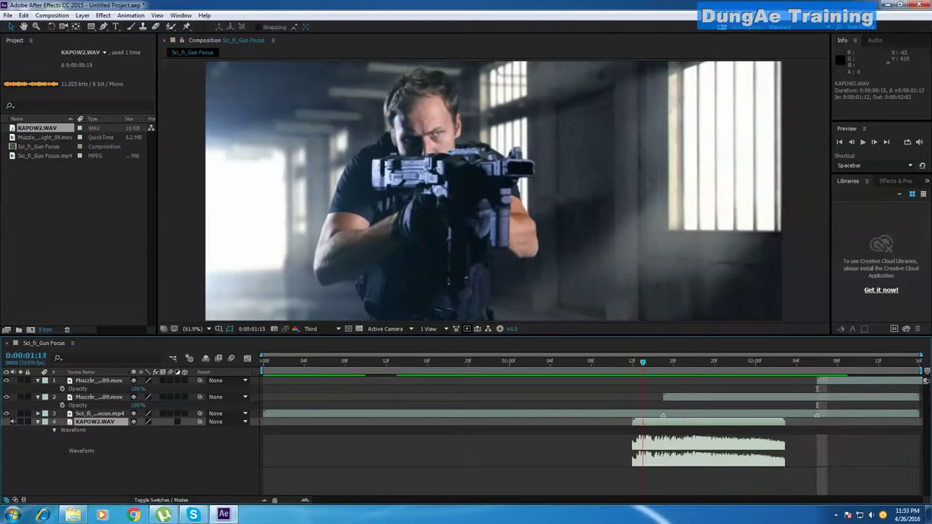
pyautogui.press('pagedown')
pyautogui.hotkey('alt', 'pagedown')
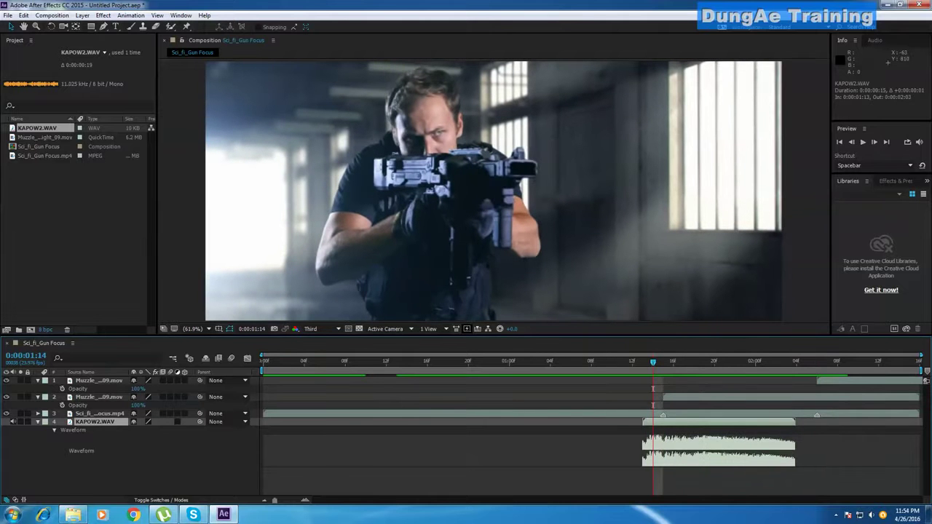
pyautogui.hotkey('alt', 'pagedown')
pyautogui.press('space')
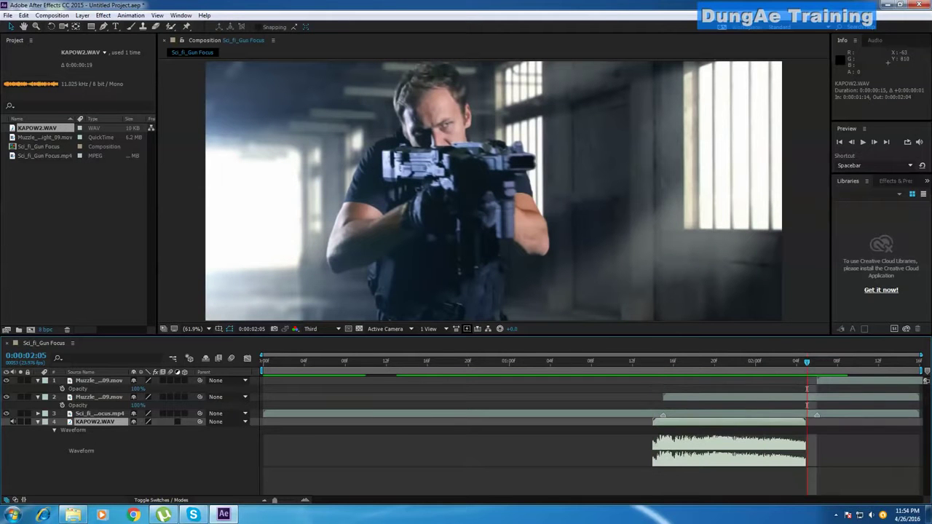
# Step: Duplicate the KAPOW2.WAV layer, start the copy at 0:00:02:05 for the second shot, and preview the result
pyautogui.hotkey('ctrl', 'd')
pyautogui.press('[')
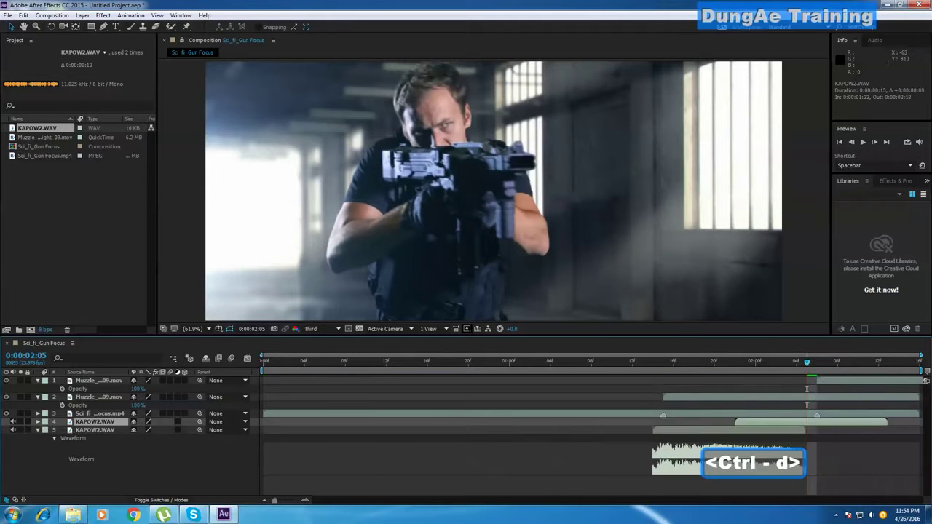
pyautogui.press('space')
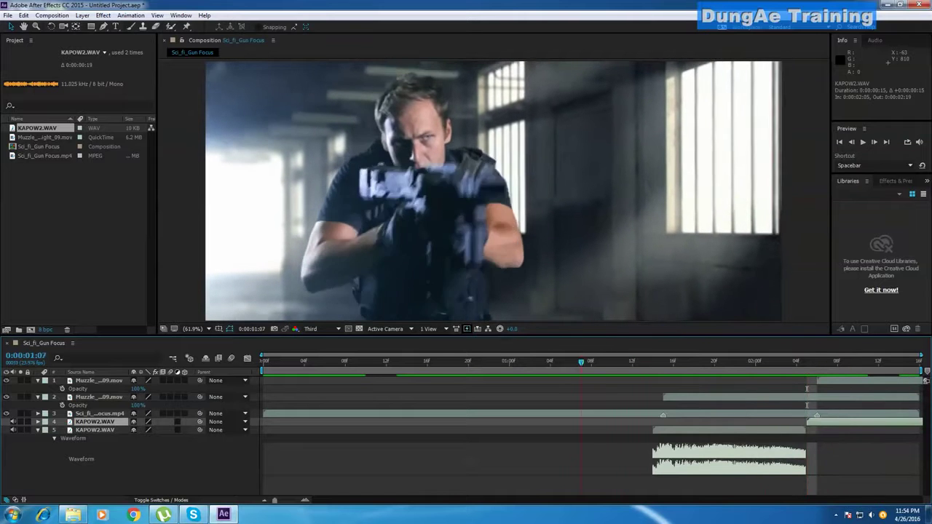
# Step: Set the work area to begin at 0:00:01:10 and play back both shots with sound
pyautogui.moveTo(633, 362); pyautogui.dragTo(612, 362)
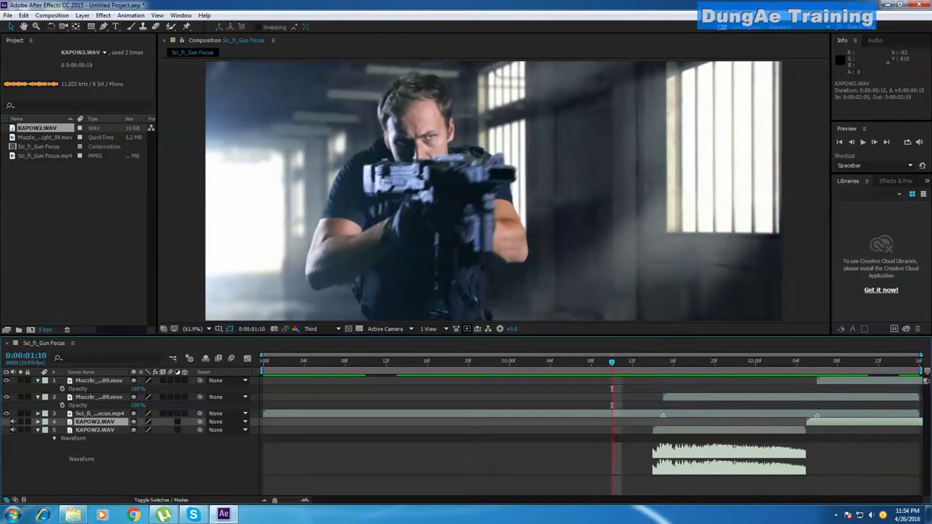
pyautogui.press('b')
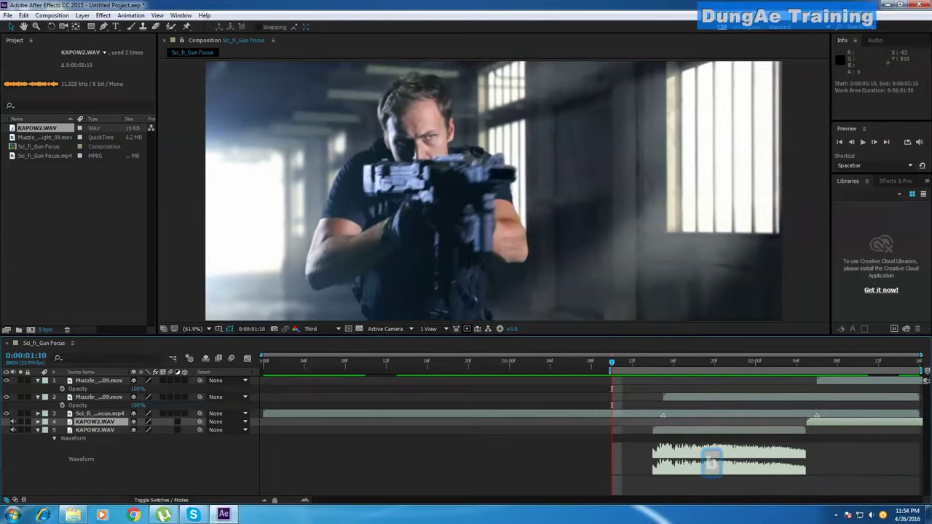
pyautogui.press('KP_0')
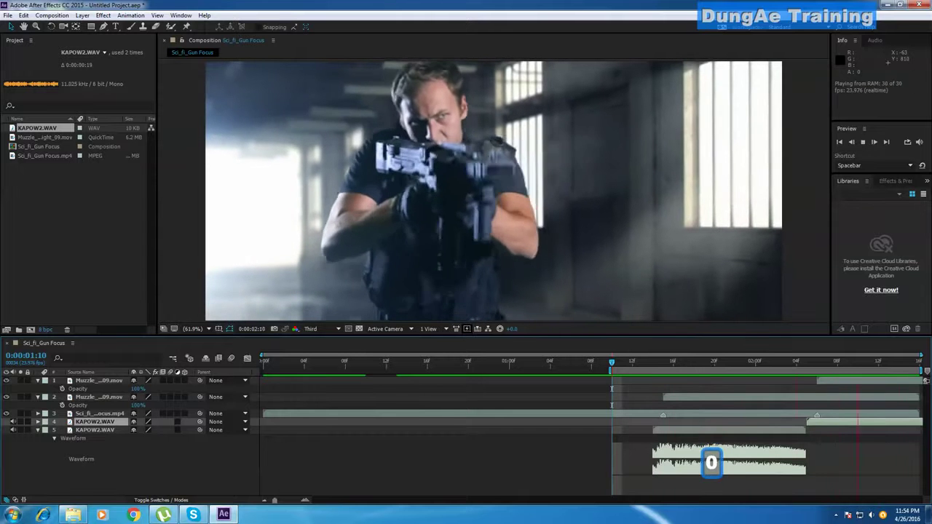
pyautogui.press('space')
pyautogui.press('space')
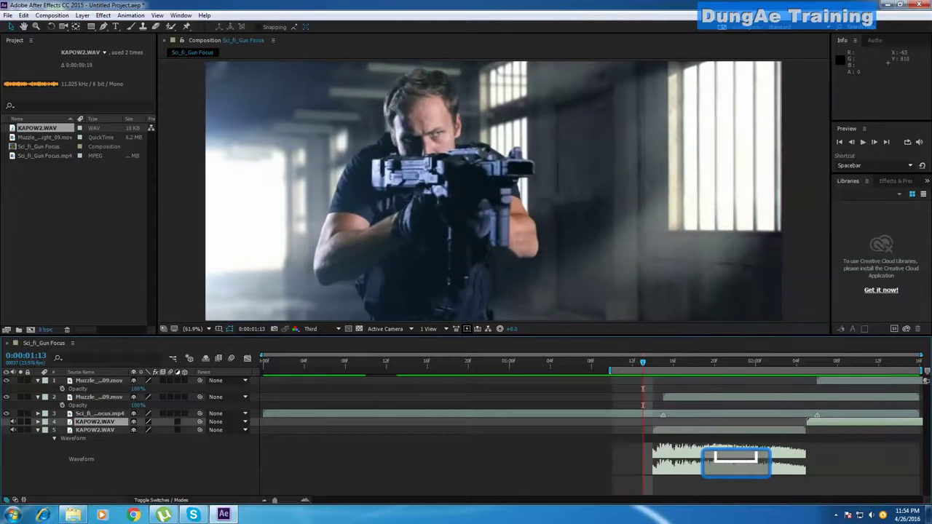
# Step: Examine frame by frame how the flashes and gunshot sounds line up across the two marked shots
pyautogui.press('pagedown')
pyautogui.press('pagedown')
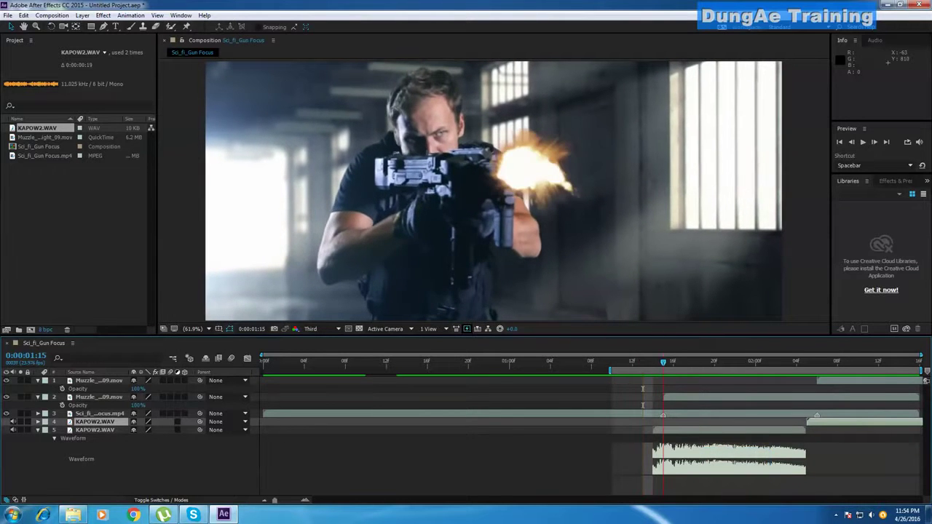
pyautogui.press('pagedown')
pyautogui.press('pagedown')
pyautogui.press('pagedown')
pyautogui.press('pagedown')
pyautogui.press('pagedown')
pyautogui.press('pagedown')
pyautogui.press('pagedown')
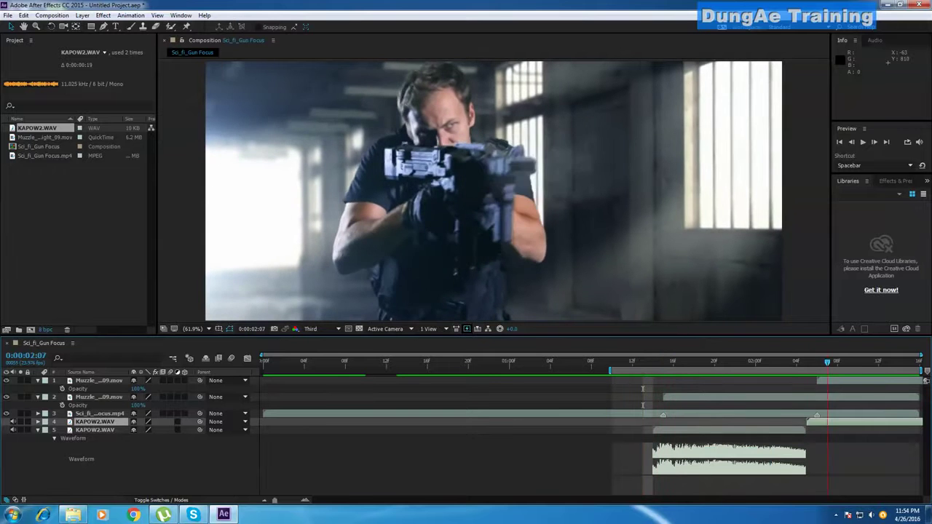
pyautogui.press('pageup')
pyautogui.press('pageup')
pyautogui.press('pageup')
pyautogui.press('pageup')
pyautogui.press('pageup')
pyautogui.press('pageup')
pyautogui.press('pageup')
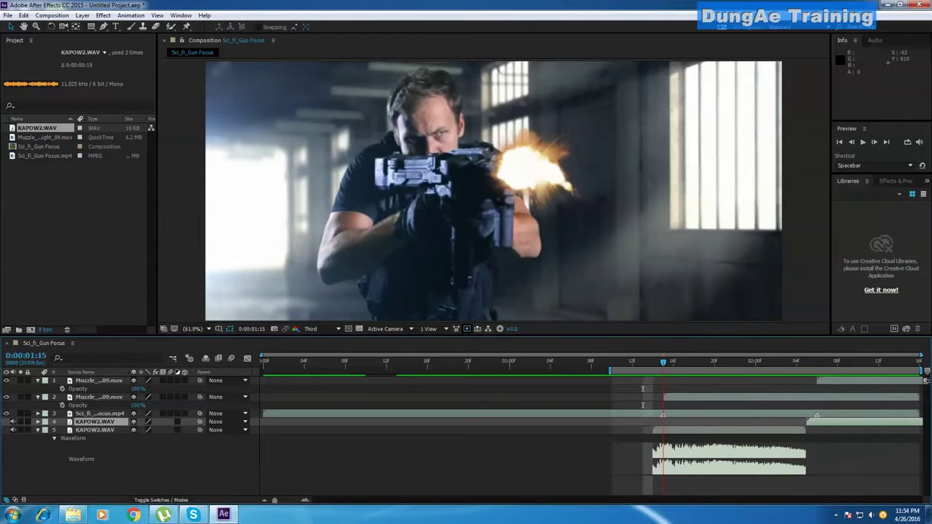
pyautogui.press('space')
pyautogui.press('space')
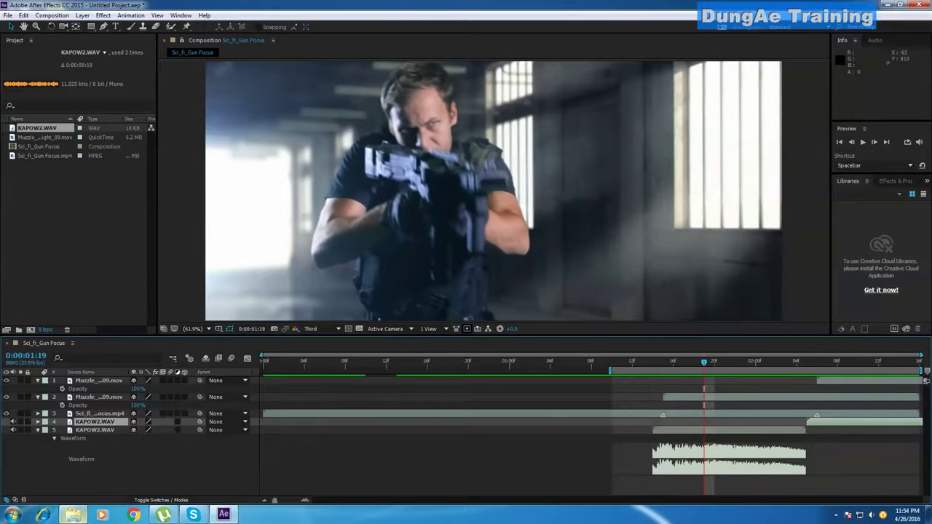
# Step: Watch the finished Sci_fi_Gun Focus.mov from the Su dung footage folder as a reference, then return to the composition
pyautogui.moveTo(73, 515)
pyautogui.click(73, 467)
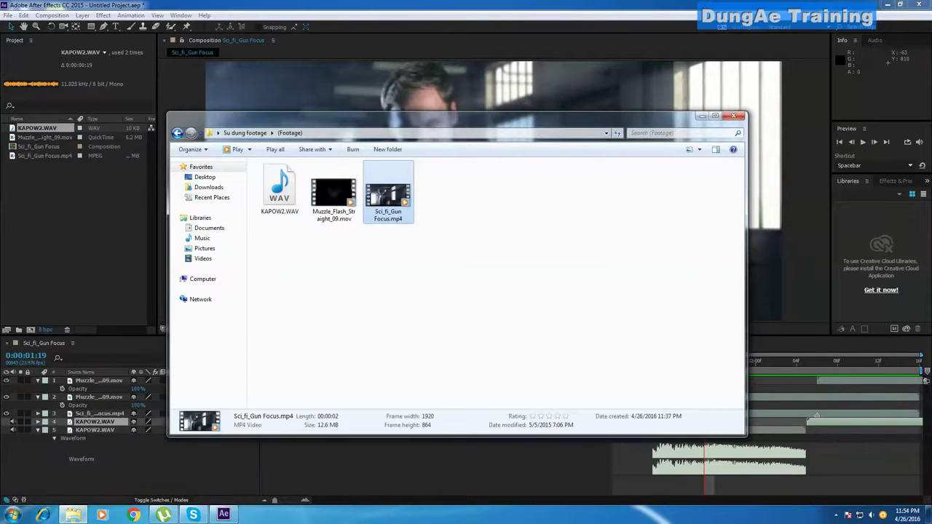
pyautogui.click(178, 133)
pyautogui.doubleClick(294, 188)
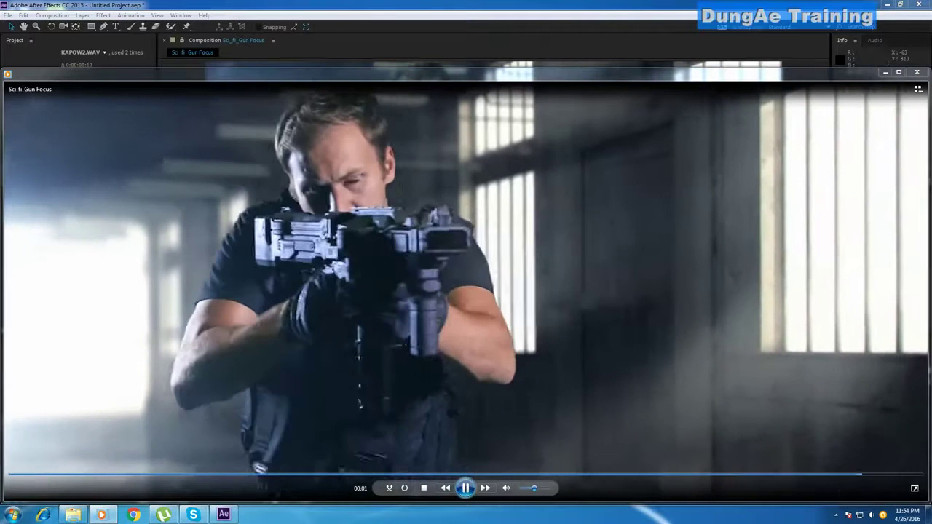
pyautogui.click(466, 488)
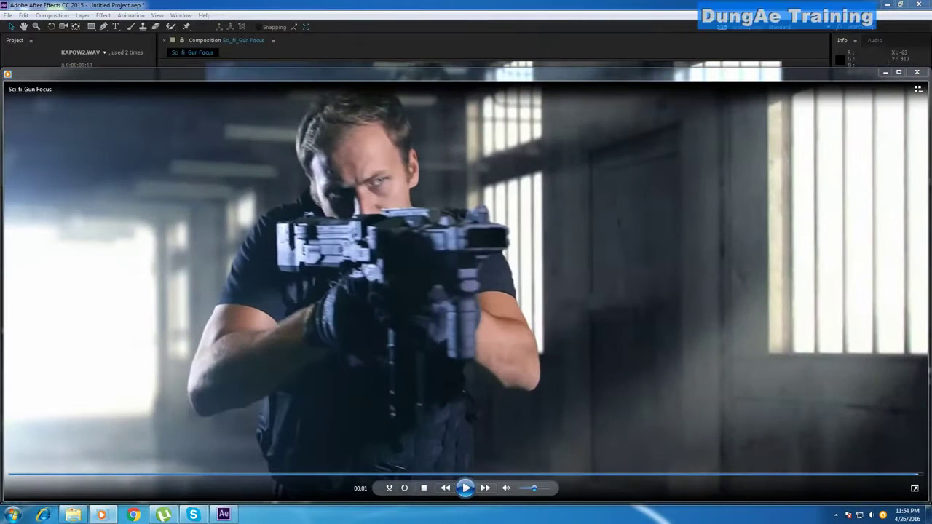
pyautogui.click(916, 72)
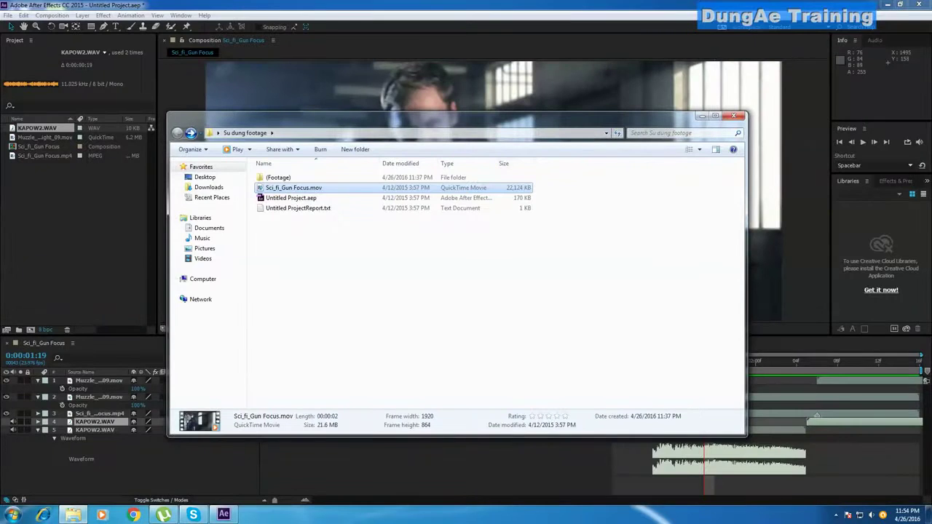
pyautogui.click(452, 474)
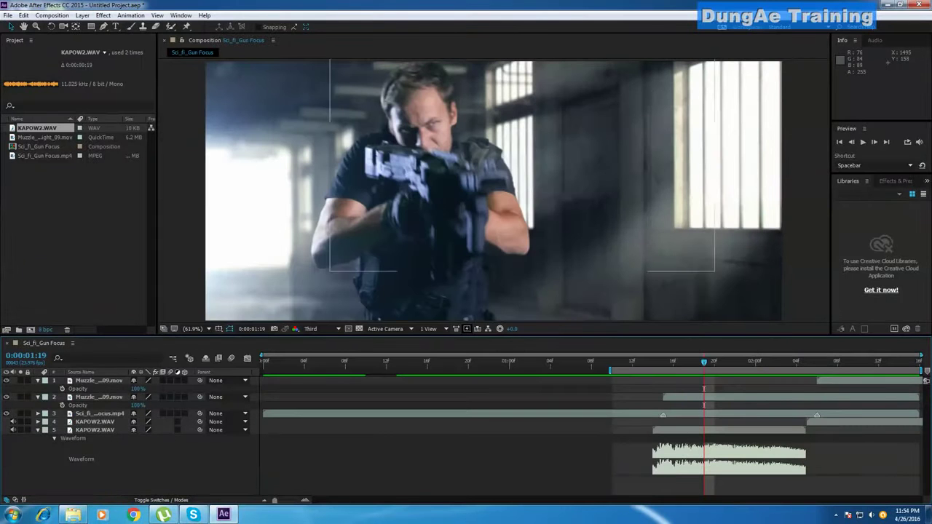
# Step: Duplicate the gun clip layer and go to the first shot at 0:00:01:15
pyautogui.click(100, 414)
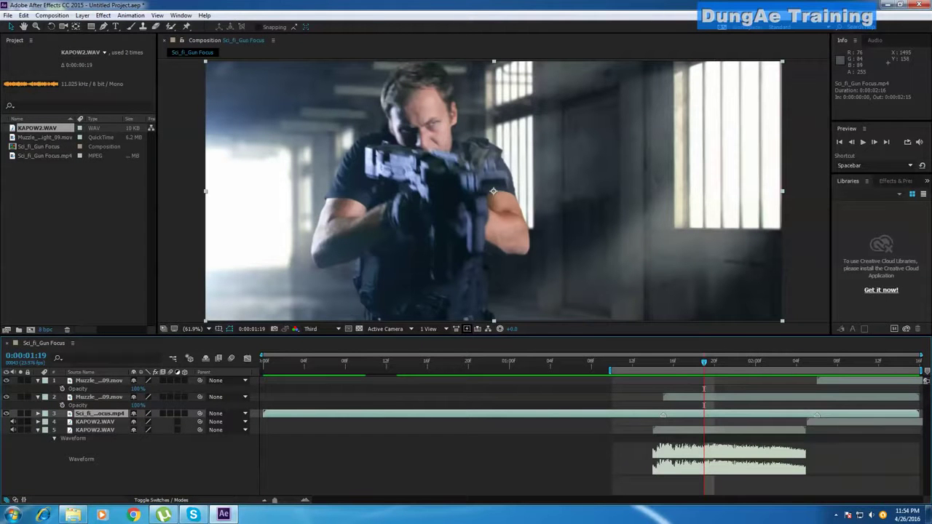
pyautogui.hotkey('ctrl', 'd')
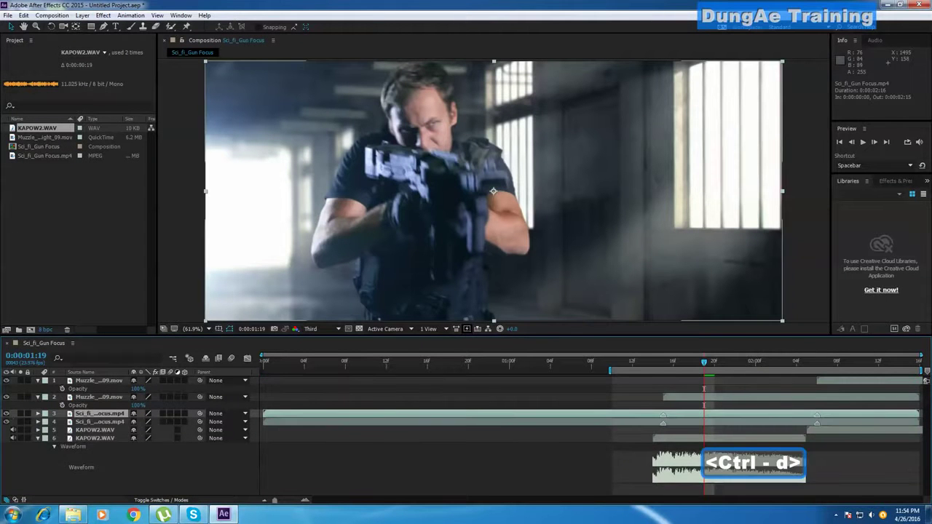
pyautogui.moveTo(704, 361); pyautogui.dragTo(664, 362)
# Step: Ready the Pen tool on the clip copy at the face and set the composition's preview resolution to Full
pyautogui.press('g')
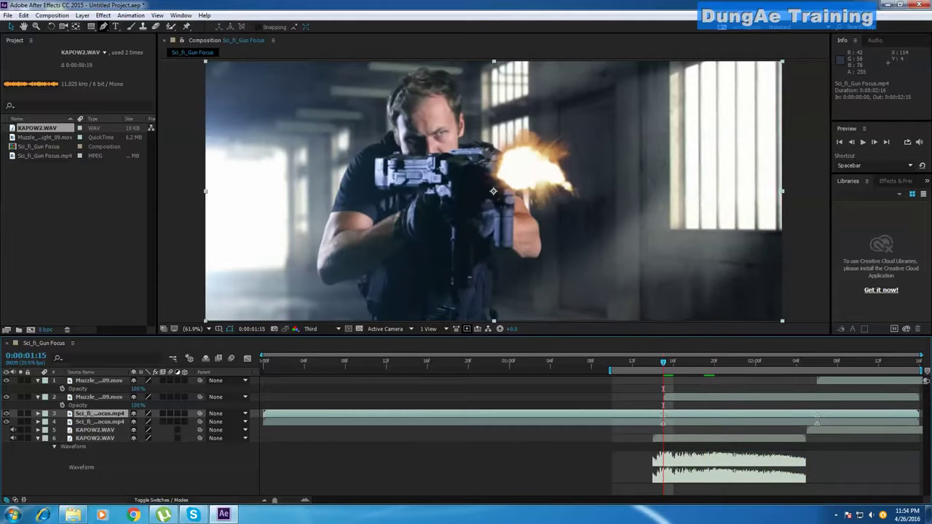
pyautogui.press('/')
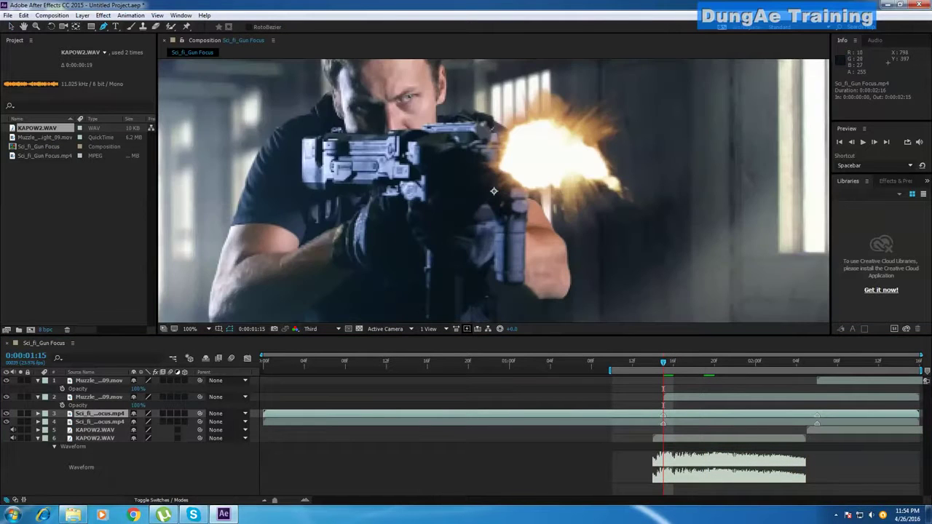
pyautogui.scroll(1, 573, 243)
pyautogui.press('space')
pyautogui.moveTo(685, 213); pyautogui.dragTo(803, 275)
pyautogui.moveTo(429, 224); pyautogui.dragTo(455, 278)
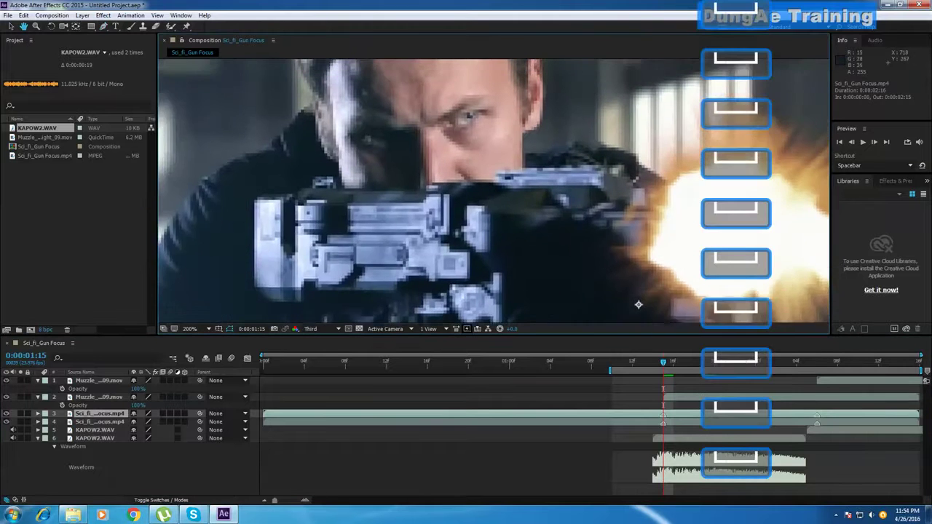
pyautogui.moveTo(431, 152); pyautogui.dragTo(409, 218)
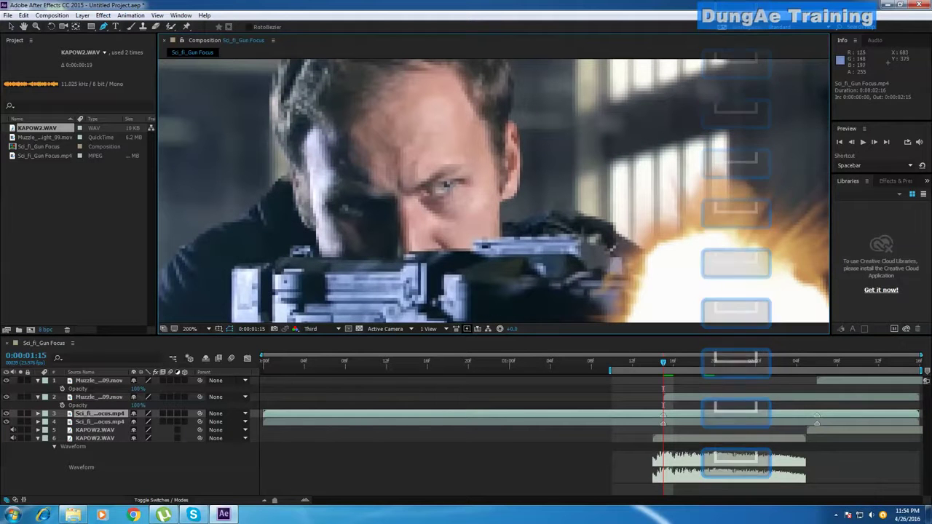
pyautogui.click(321, 329)
pyautogui.click(322, 355)
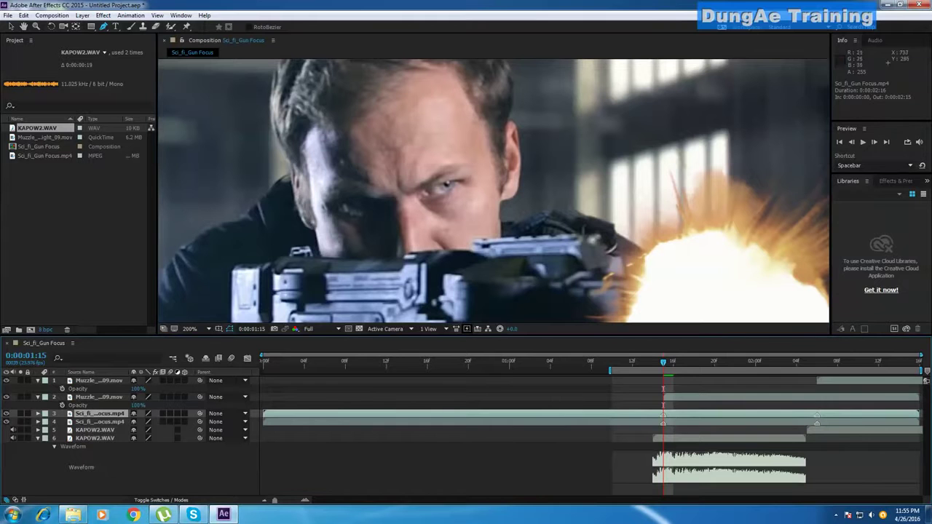
# Step: Draw a closed mask on the clip copy around the flash-facing side of the face, from the hairline past the ear to the gun
pyautogui.click(368, 180)
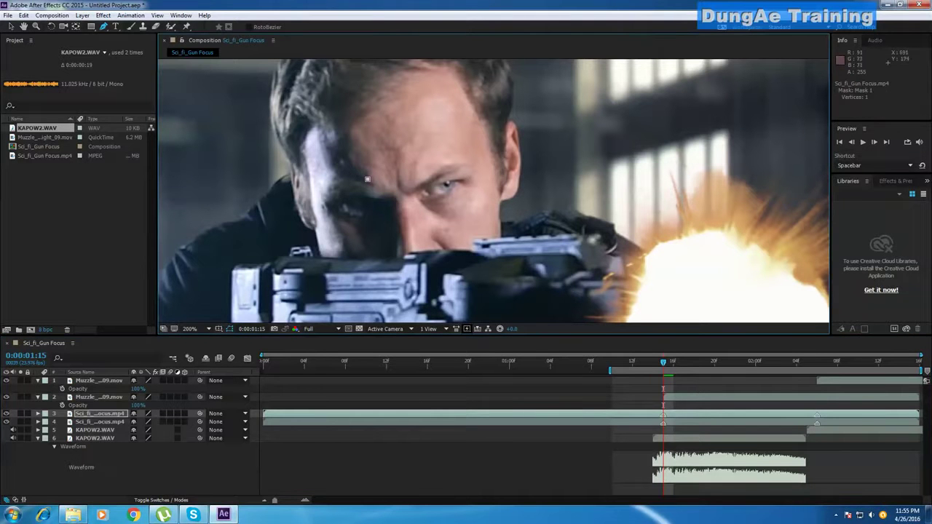
pyautogui.click(351, 121)
pyautogui.click(385, 79)
pyautogui.press('space')
pyautogui.moveTo(409, 69); pyautogui.dragTo(413, 113)
pyautogui.click(420, 104)
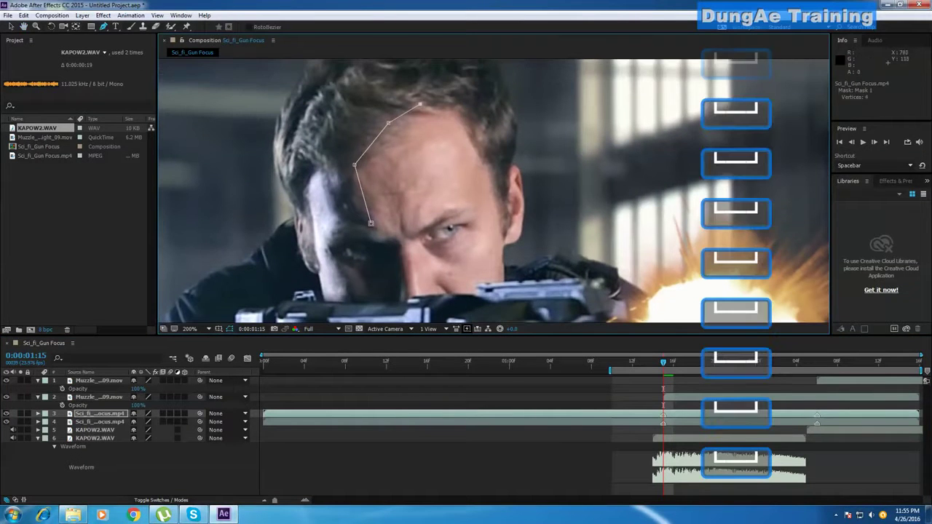
pyautogui.click(458, 114)
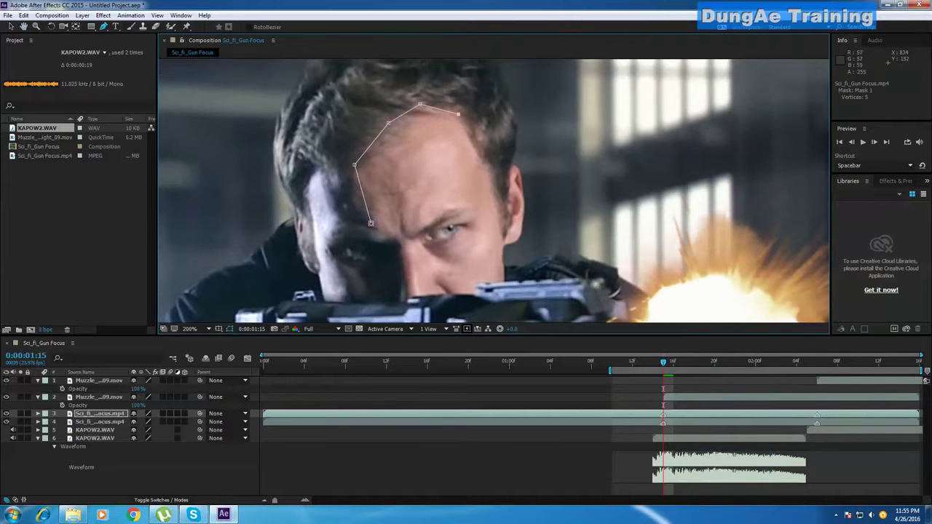
pyautogui.click(498, 135)
pyautogui.click(527, 172)
pyautogui.click(534, 234)
pyautogui.click(515, 260)
pyautogui.click(505, 280)
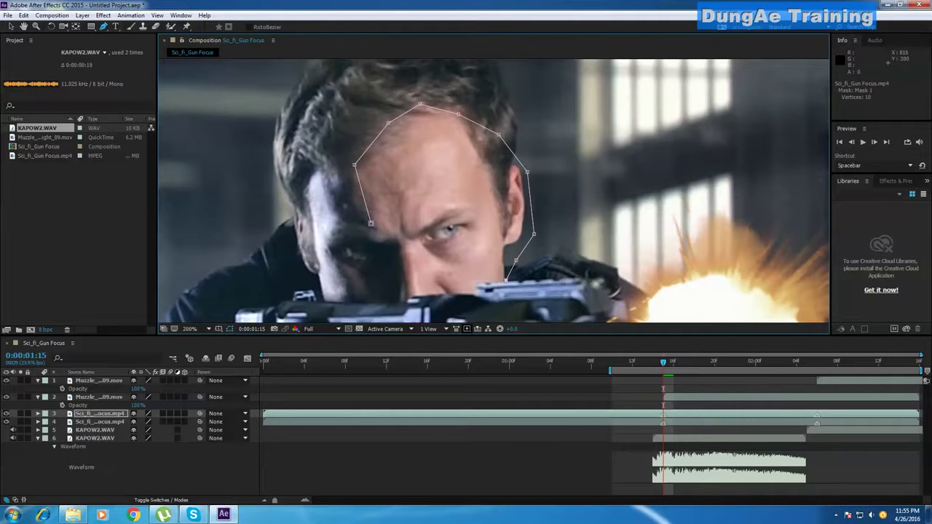
pyautogui.click(442, 294)
pyautogui.click(407, 294)
pyautogui.click(390, 280)
pyautogui.click(380, 238)
pyautogui.click(371, 223)
# Step: Outline the bare forearm beside the gun's grip, below the muzzle flash, with a second mask on the clip copy
pyautogui.press('space')
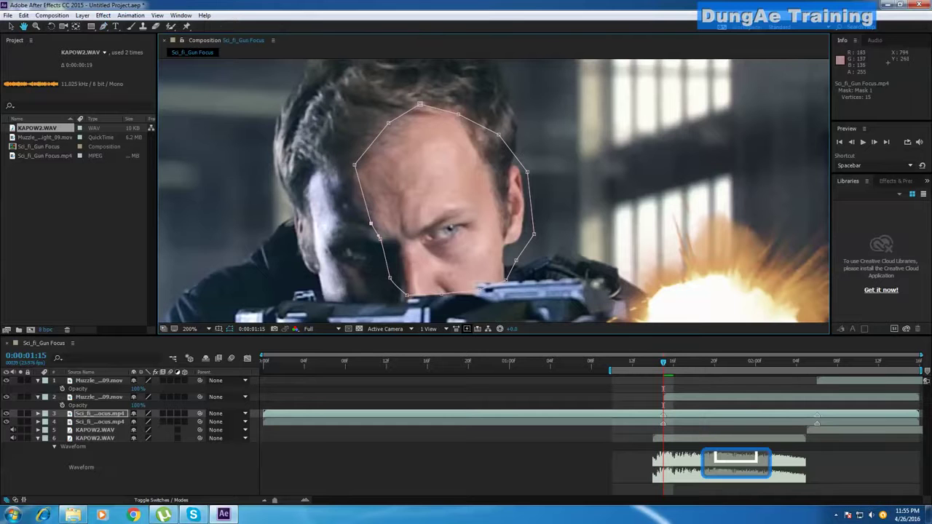
pyautogui.moveTo(503, 240); pyautogui.dragTo(371, 100)
pyautogui.moveTo(582, 247); pyautogui.dragTo(373, 179)
pyautogui.moveTo(440, 246); pyautogui.dragTo(475, 168)
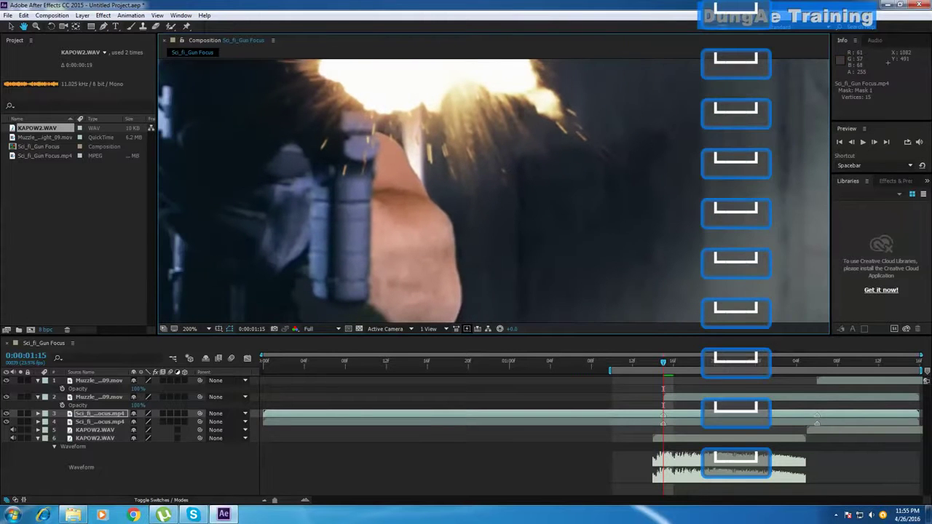
pyautogui.click(371, 234)
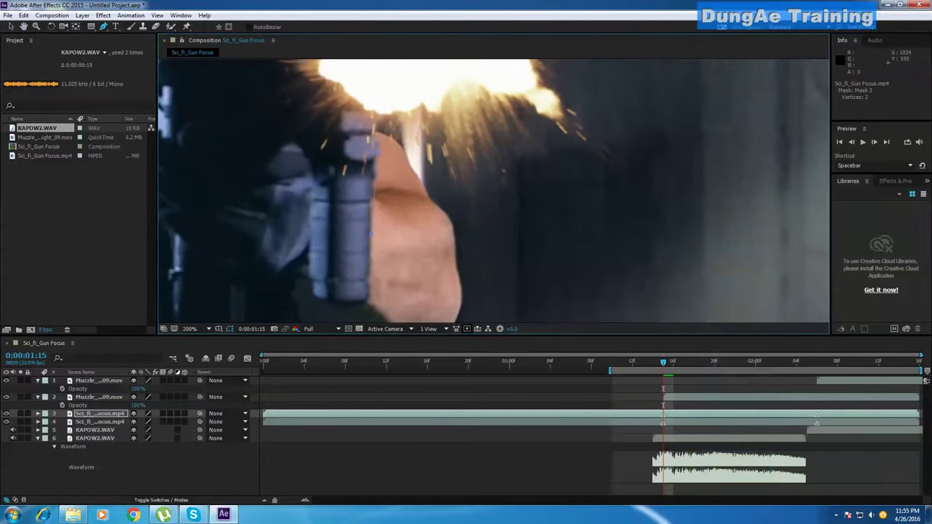
pyautogui.moveTo(371, 297); pyautogui.dragTo(369, 218)
pyautogui.click(392, 252)
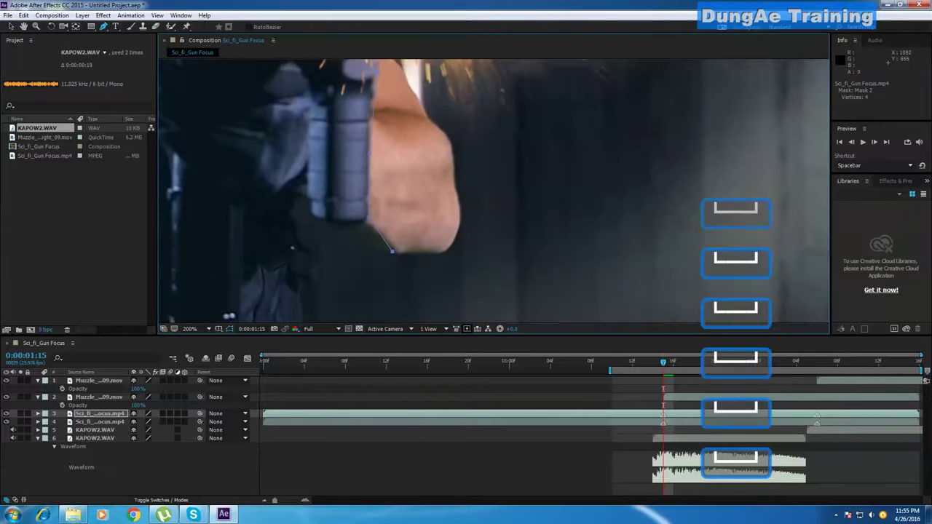
pyautogui.click(441, 258)
pyautogui.click(468, 220)
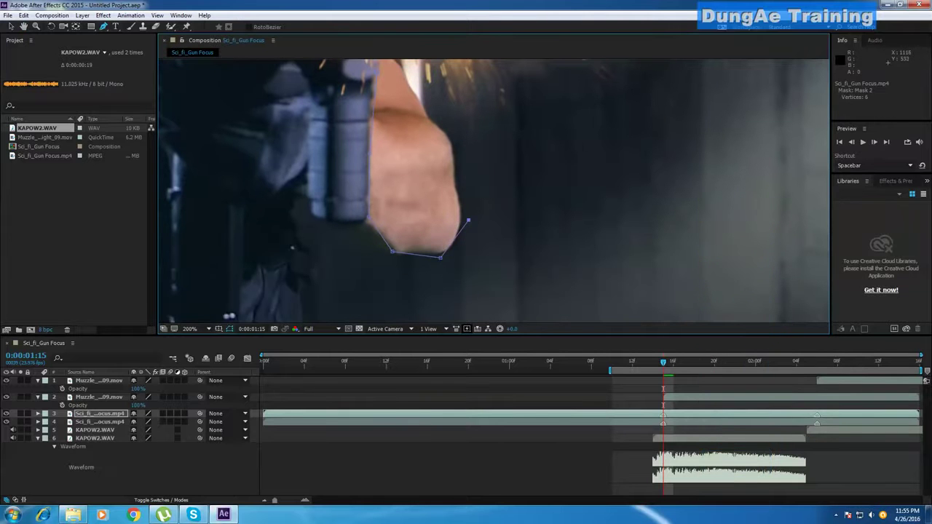
pyautogui.click(457, 150)
pyautogui.moveTo(457, 150); pyautogui.dragTo(496, 230)
pyautogui.click(466, 176)
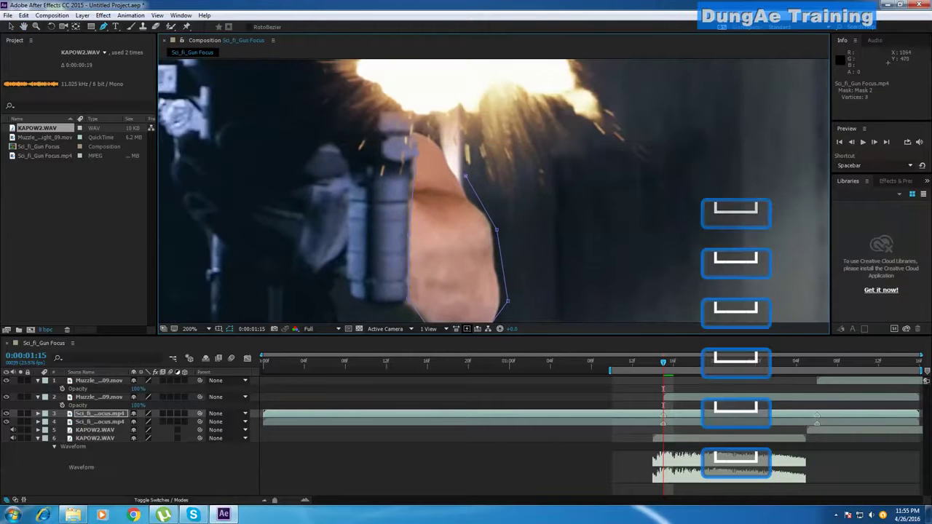
pyautogui.click(443, 152)
pyautogui.click(424, 135)
pyautogui.click(416, 153)
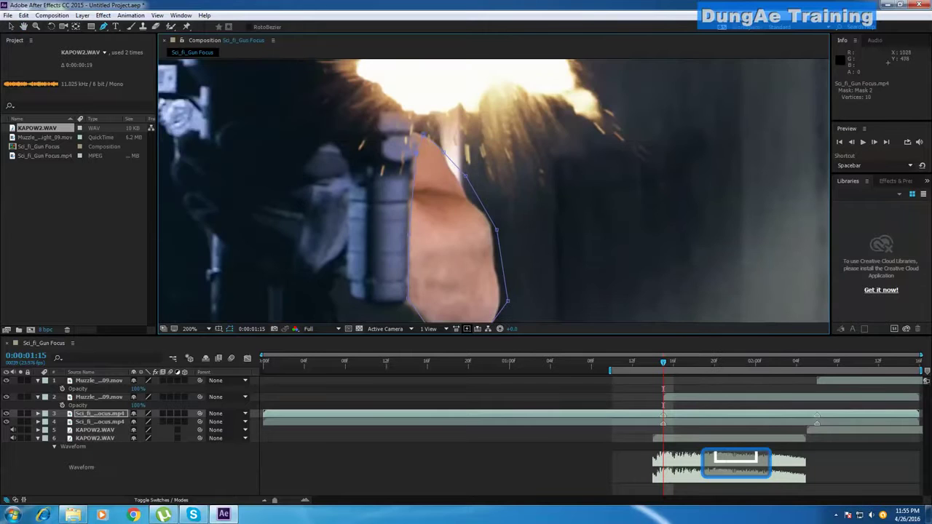
# Step: Draw a third closed mask around the bare upper-arm patch below the other sleeve and list the clip copy's masks
pyautogui.moveTo(546, 218); pyautogui.dragTo(800, 182)
pyautogui.moveTo(408, 185); pyautogui.dragTo(569, 192)
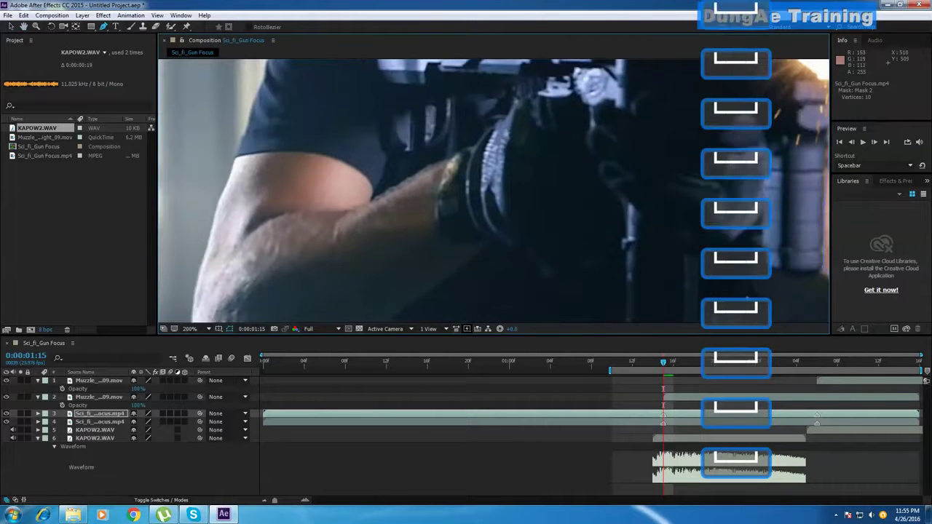
pyautogui.click(324, 157)
pyautogui.click(288, 194)
pyautogui.click(311, 220)
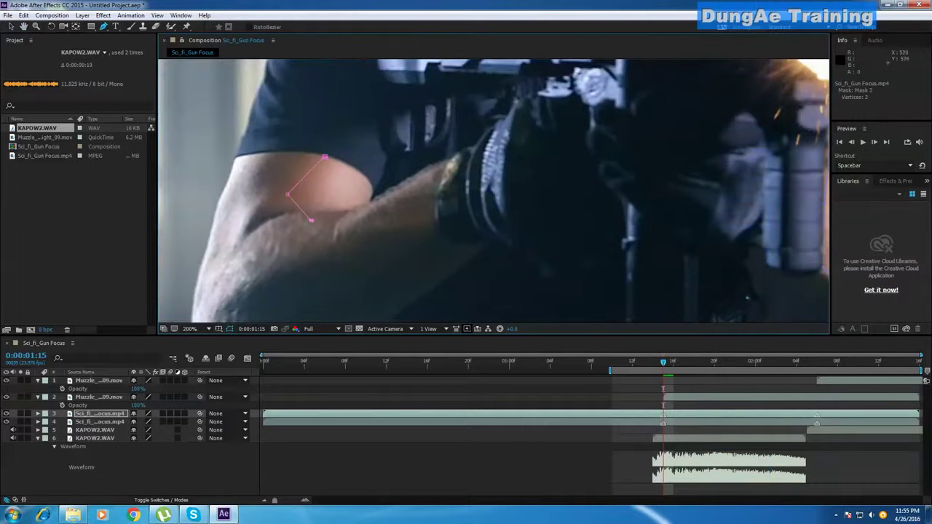
pyautogui.click(364, 212)
pyautogui.click(346, 160)
pyautogui.click(325, 158)
pyautogui.click(100, 413)
pyautogui.press('m')
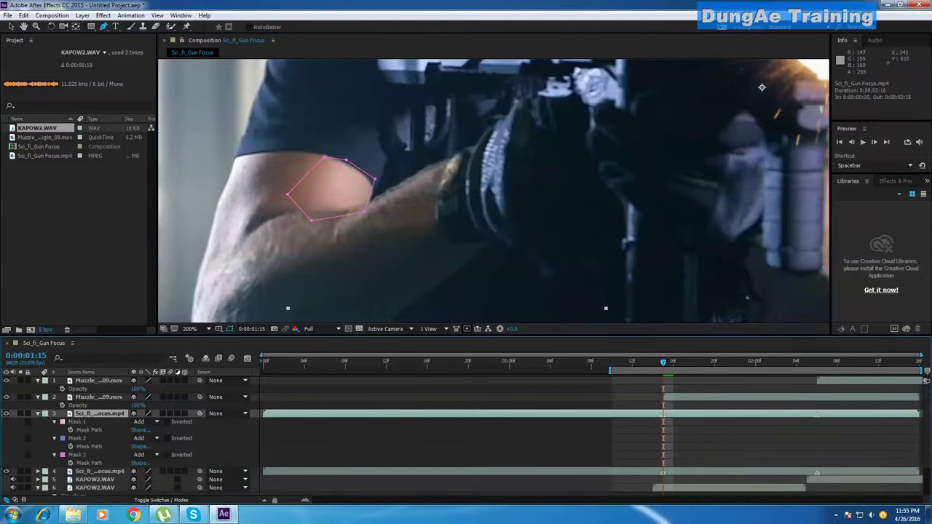
# Step: Round the corners of Mask 3 on the upper arm with the Convert Vertex tool and shift its lower vertex to the skin edge
pyautogui.press('v')
pyautogui.moveTo(103, 26); pyautogui.dragTo(125, 58)
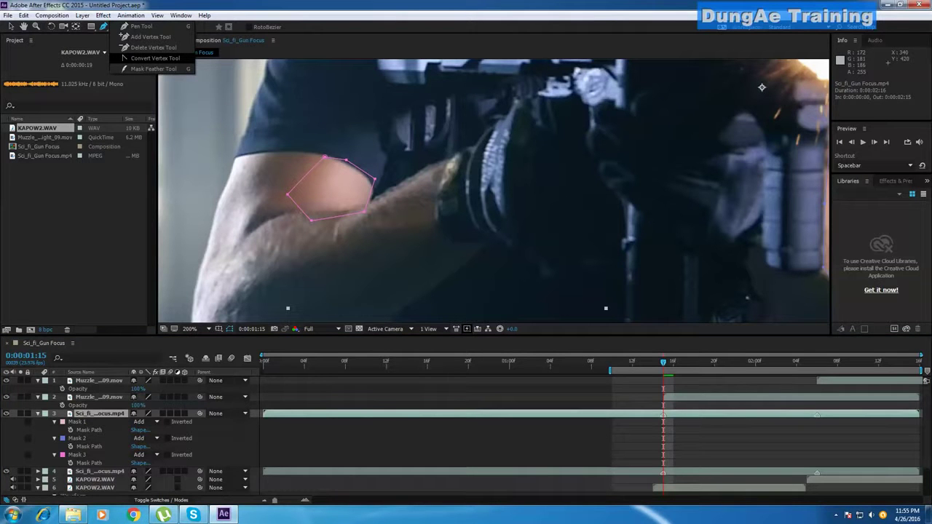
pyautogui.moveTo(125, 58); pyautogui.dragTo(125, 59)
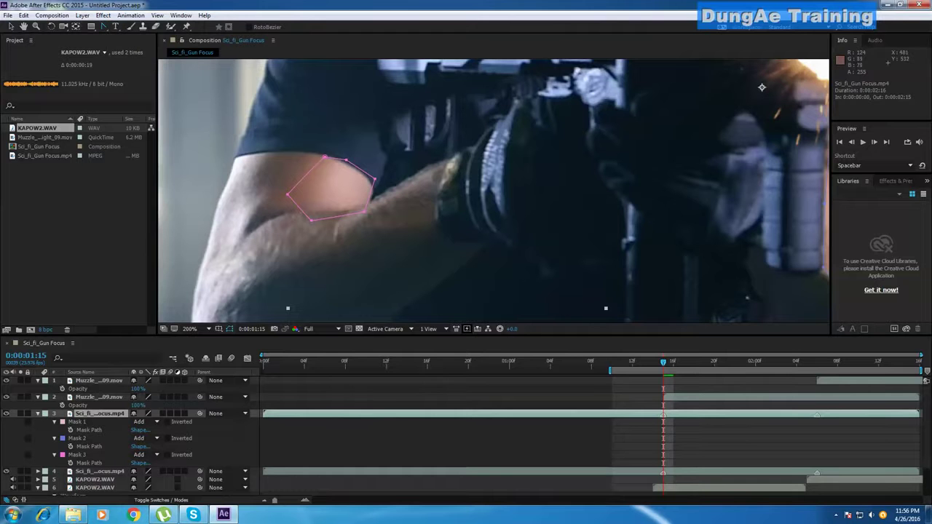
pyautogui.click(288, 194)
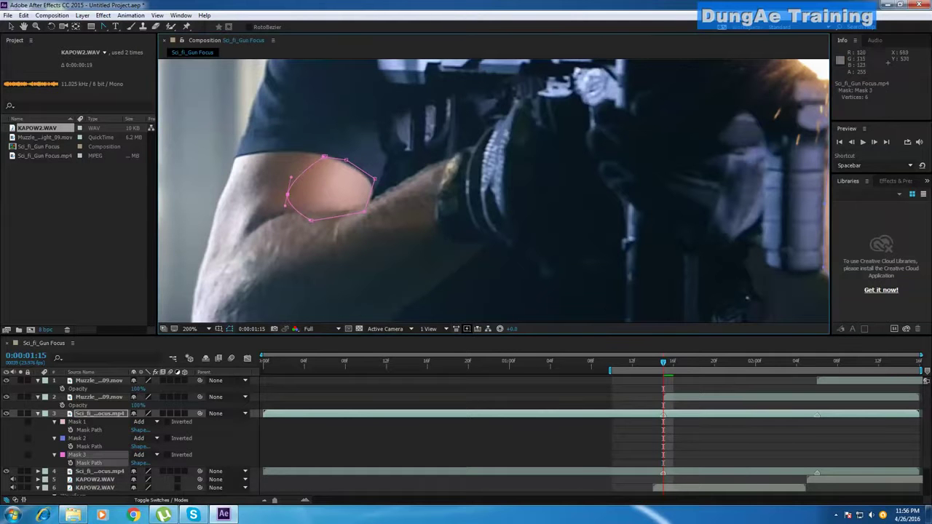
pyautogui.click(375, 179)
pyautogui.click(325, 156)
pyautogui.moveTo(325, 157); pyautogui.dragTo(342, 155)
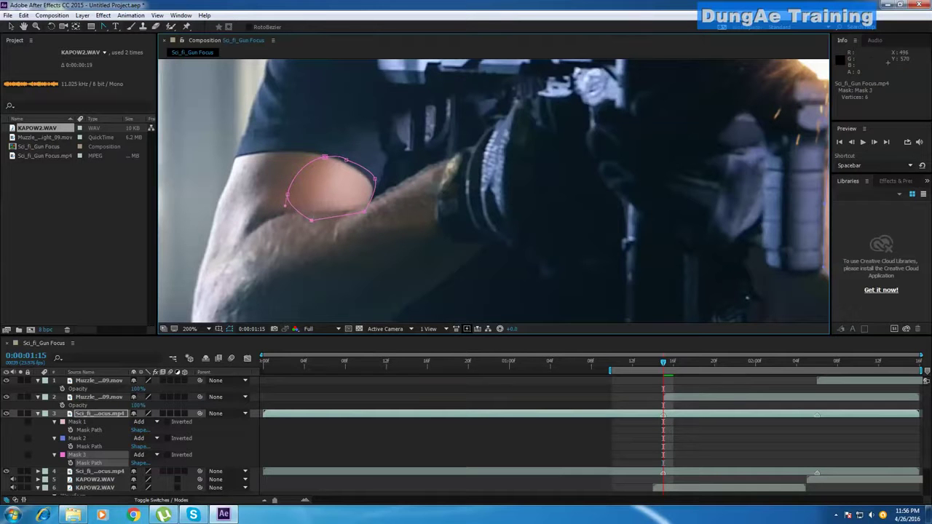
pyautogui.moveTo(312, 220); pyautogui.dragTo(315, 215)
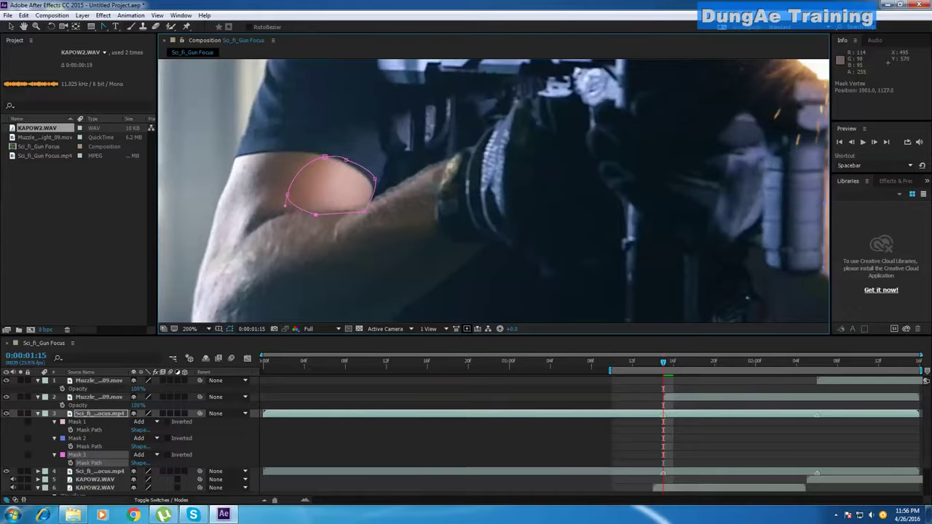
pyautogui.keyDown('ctrl'); pyautogui.click(315, 215); pyautogui.keyUp('ctrl')
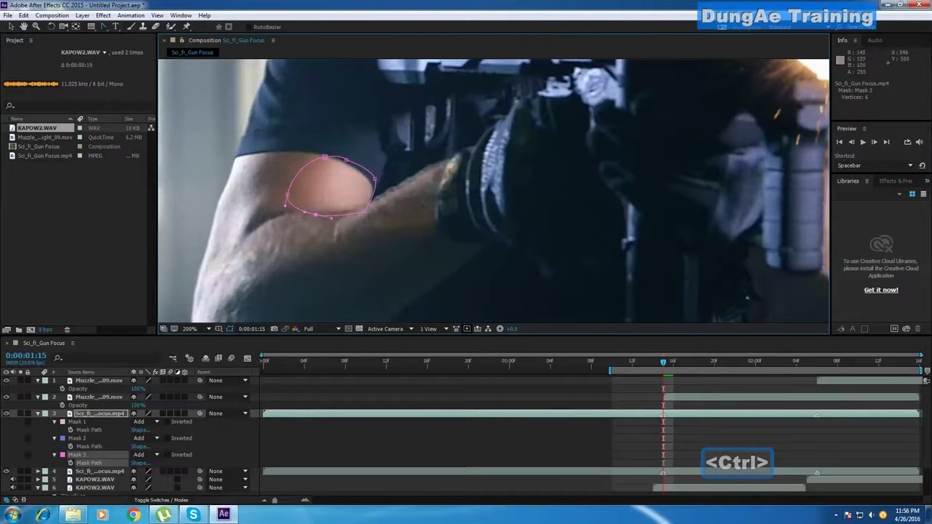
pyautogui.click(364, 211)
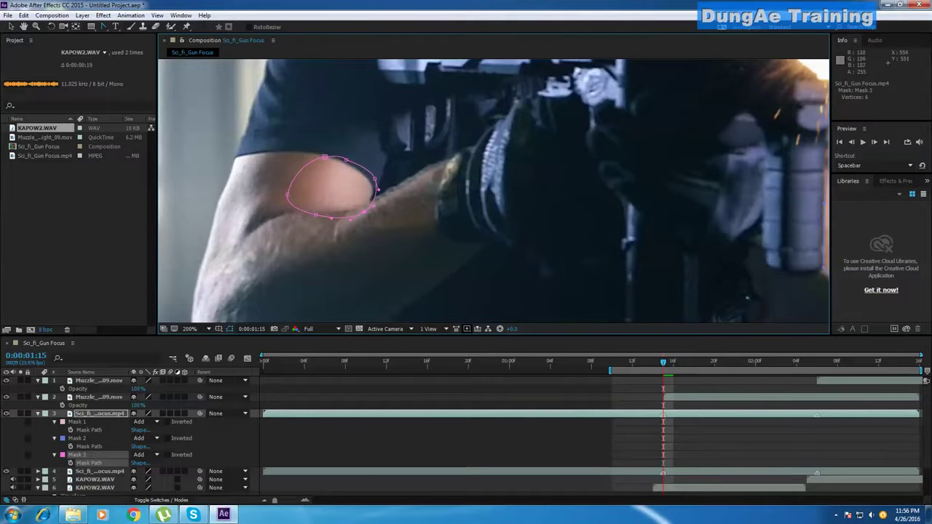
# Step: Smooth Mask 2's corners into curves around the forearm and fit its inner edge along the gun's grip
pyautogui.press('space')
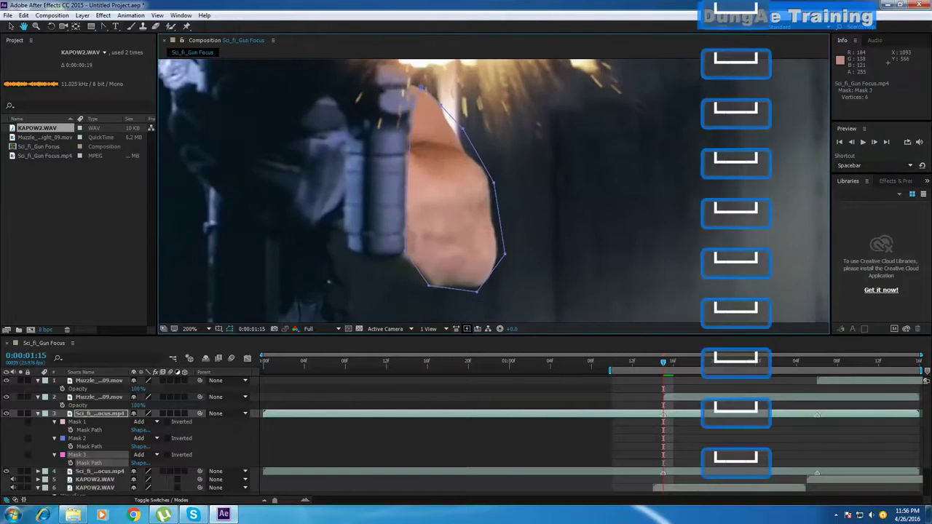
pyautogui.click(505, 255)
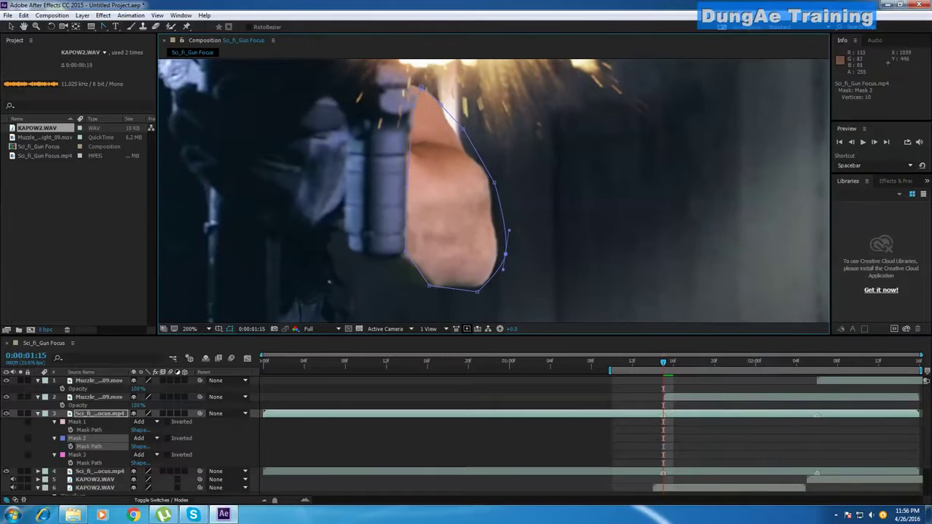
pyautogui.click(421, 87)
pyautogui.click(429, 285)
pyautogui.click(477, 292)
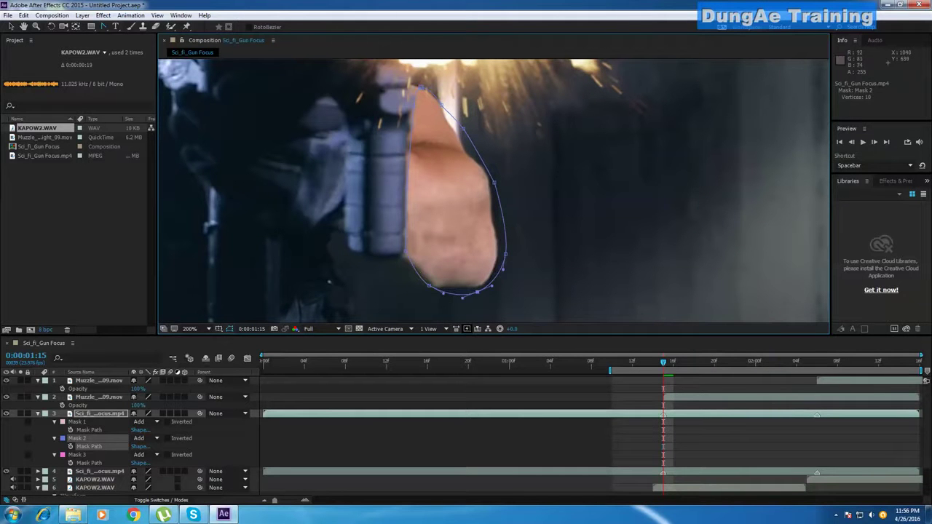
pyautogui.click(405, 252)
pyautogui.click(423, 88)
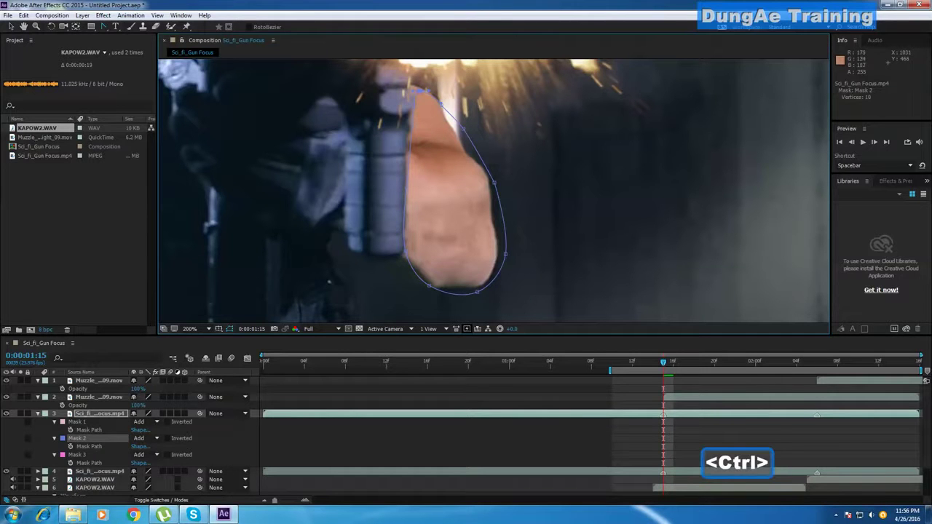
pyautogui.hotkey('ctrl', 'z')
pyautogui.moveTo(414, 106); pyautogui.dragTo(406, 113)
pyautogui.moveTo(405, 189); pyautogui.dragTo(404, 189)
# Step: Round the corners of Mask 1 around the face with the Convert Vertex tool
pyautogui.moveTo(406, 211); pyautogui.dragTo(568, 495)
pyautogui.moveTo(455, 177); pyautogui.dragTo(525, 217)
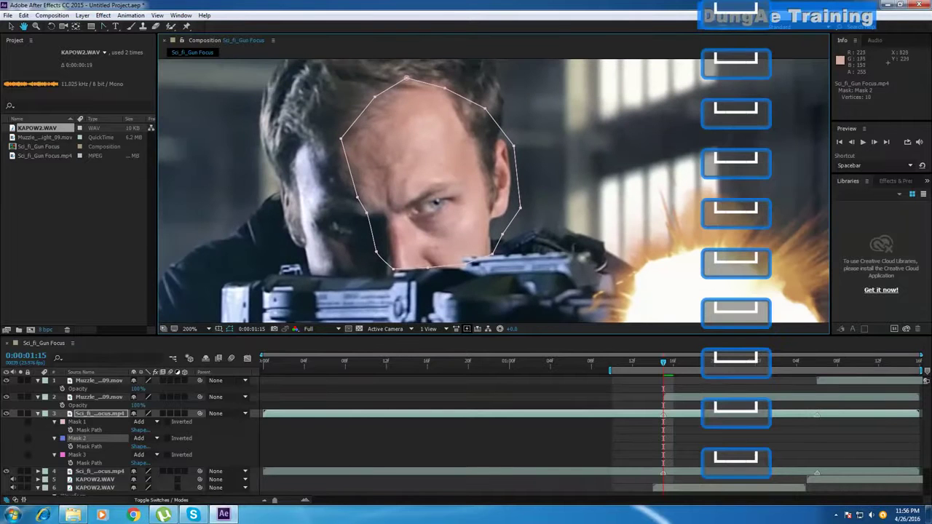
pyautogui.keyDown('alt'); pyautogui.click(406, 78); pyautogui.keyUp('alt')
pyautogui.keyDown('alt'); pyautogui.click(375, 97); pyautogui.keyUp('alt')
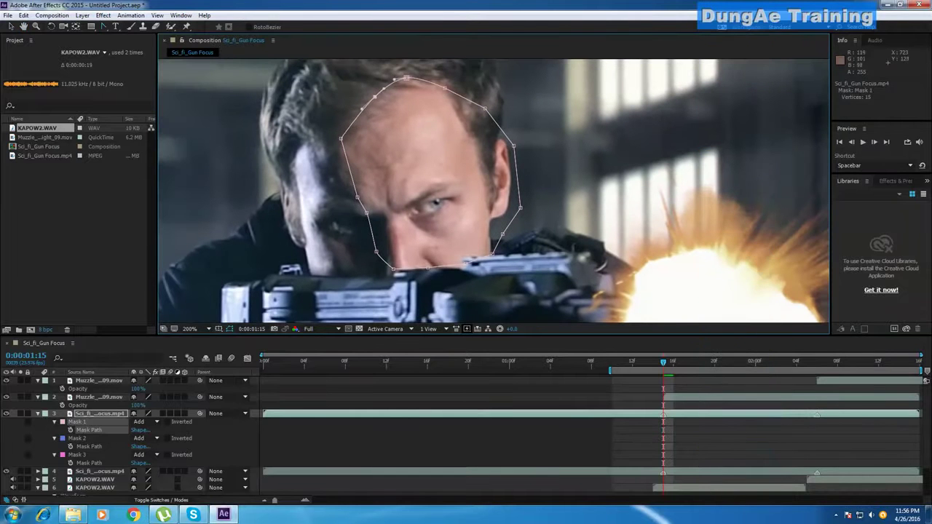
pyautogui.moveTo(341, 138); pyautogui.dragTo(338, 158)
pyautogui.click(351, 178)
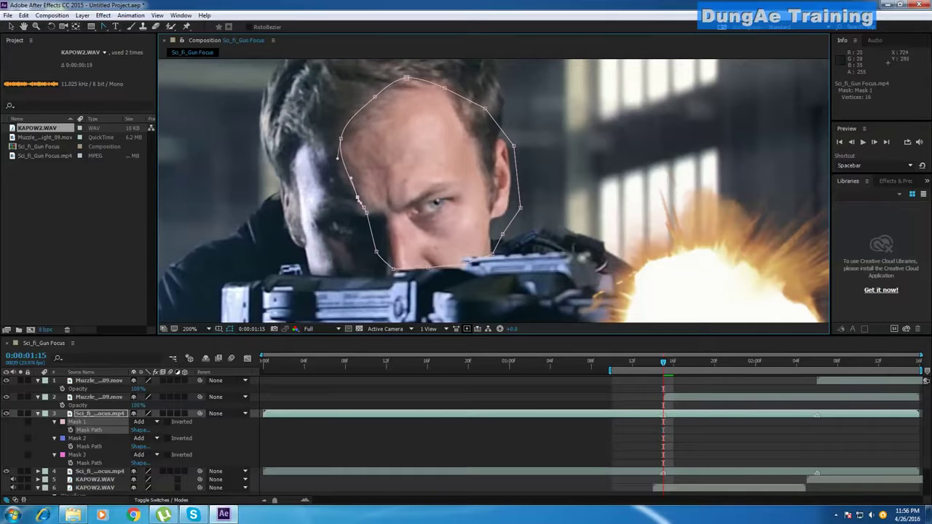
pyautogui.click(377, 252)
pyautogui.click(394, 269)
pyautogui.click(521, 208)
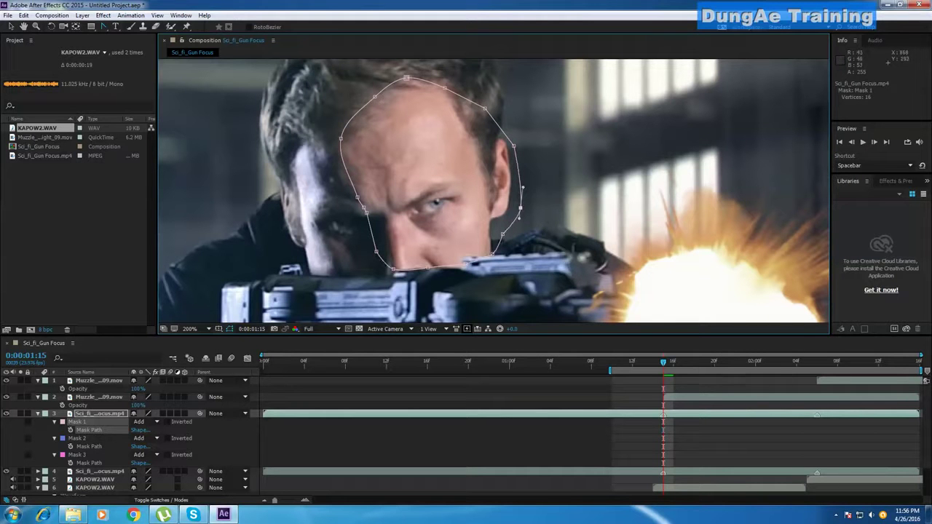
pyautogui.click(515, 145)
pyautogui.click(502, 235)
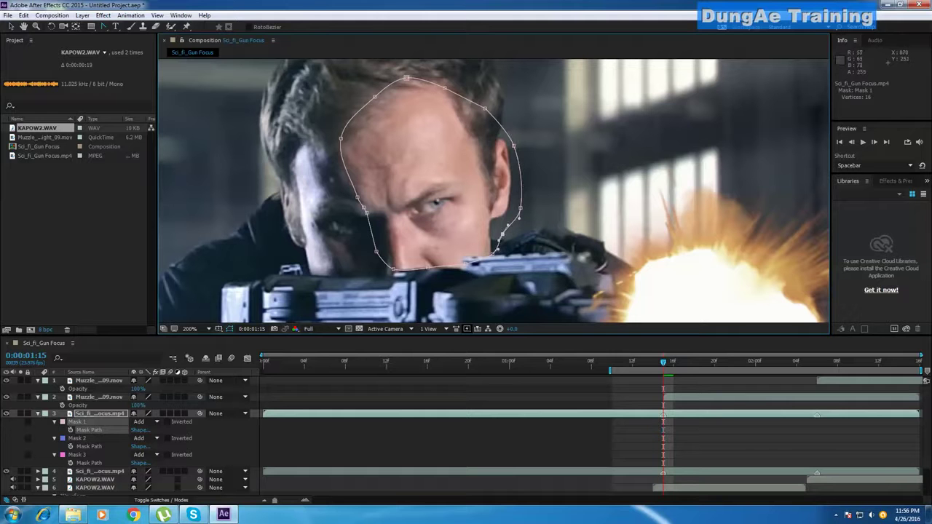
# Step: Shift Mask 1's vertices by the ear, hairline, temple and nose bridge to refine its fit around the face
pyautogui.moveTo(521, 209); pyautogui.dragTo(515, 206)
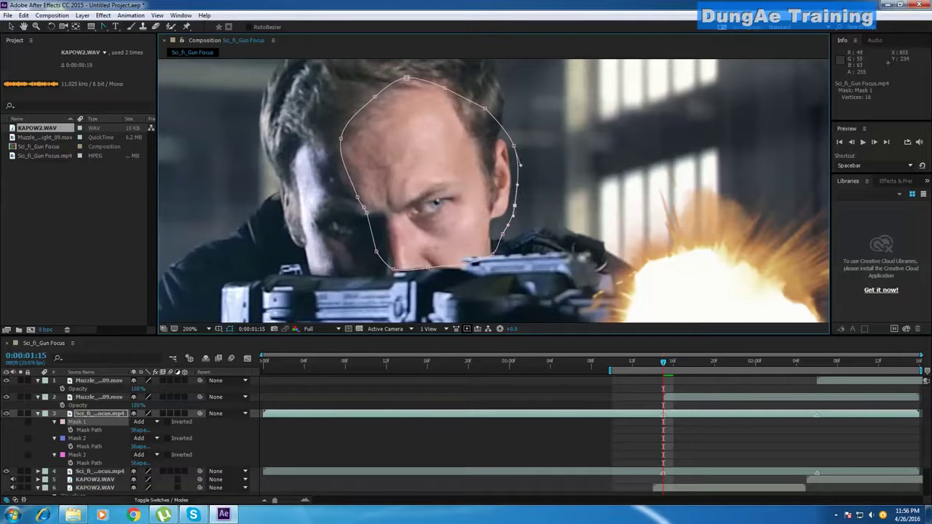
pyautogui.moveTo(515, 145); pyautogui.dragTo(510, 145)
pyautogui.moveTo(485, 108); pyautogui.dragTo(482, 108)
pyautogui.moveTo(375, 97); pyautogui.dragTo(367, 97)
pyautogui.moveTo(341, 139); pyautogui.dragTo(337, 140)
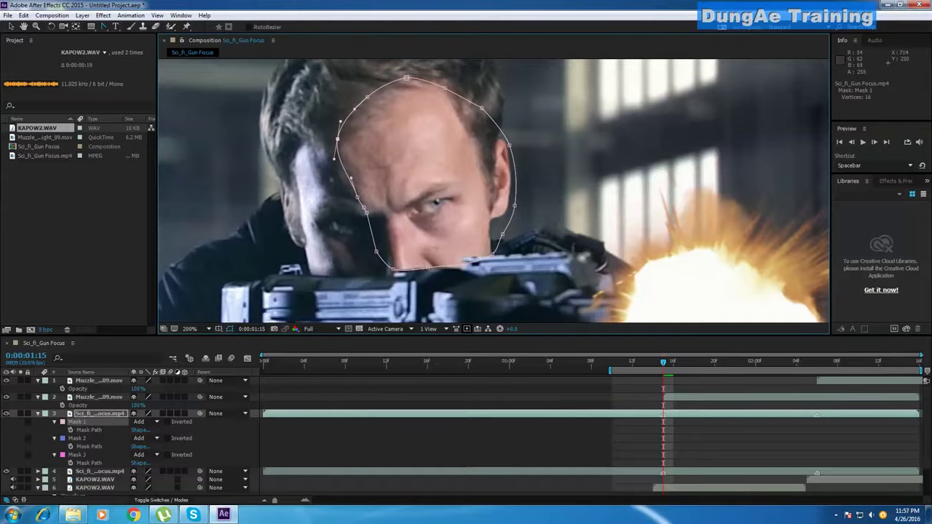
pyautogui.moveTo(364, 208)
pyautogui.mouseDown()
pyautogui.moveTo(365, 216)
pyautogui.moveTo(352, 199)
pyautogui.moveTo(363, 220)
pyautogui.mouseUp()
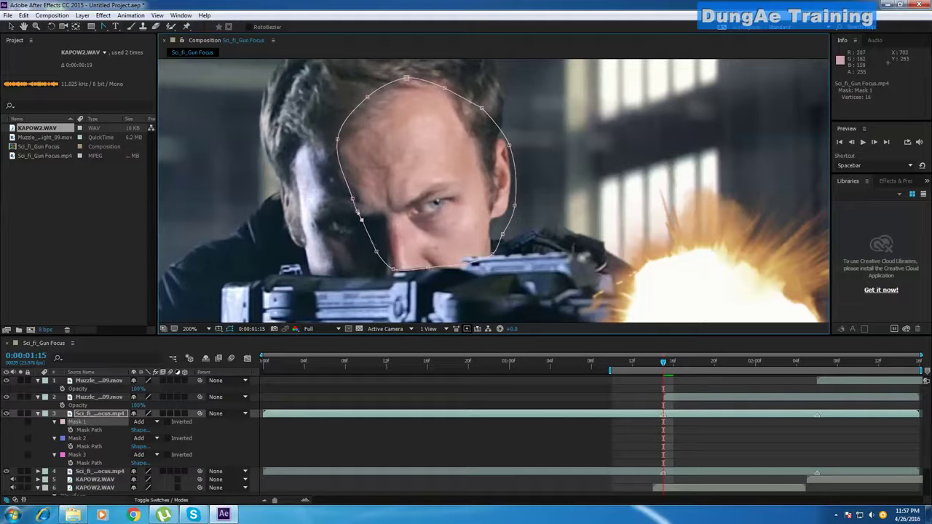
pyautogui.press('ctrl')
pyautogui.click(368, 97)
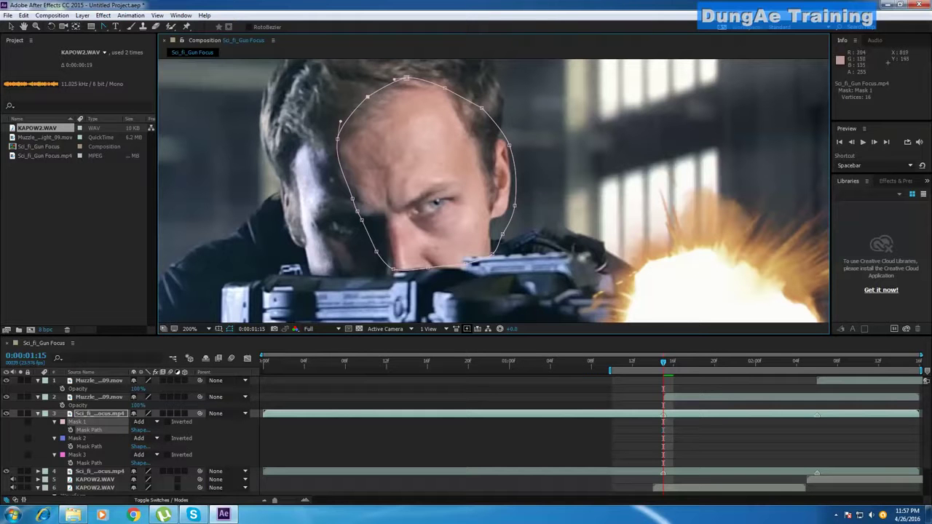
# Step: List all mask properties of the clip copy and feather Mask 1 by 14 pixels
pyautogui.click(100, 414)
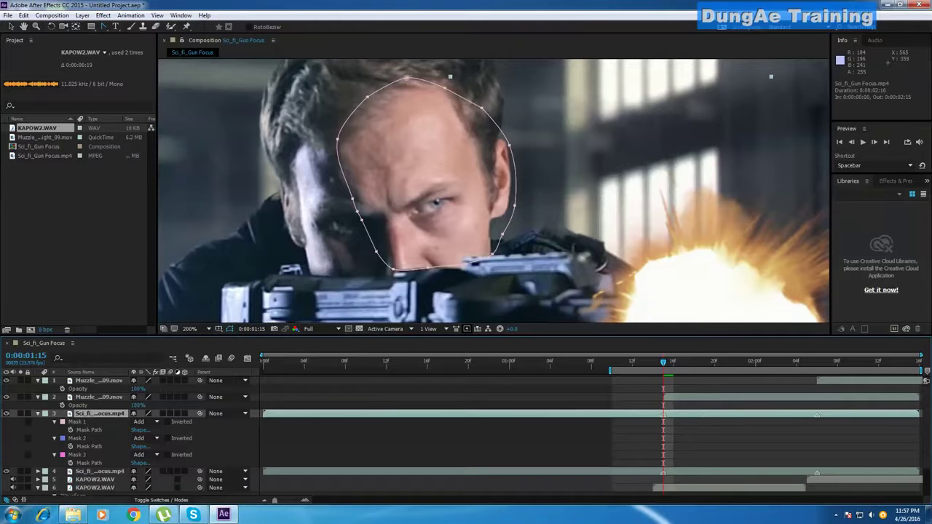
pyautogui.press('m')
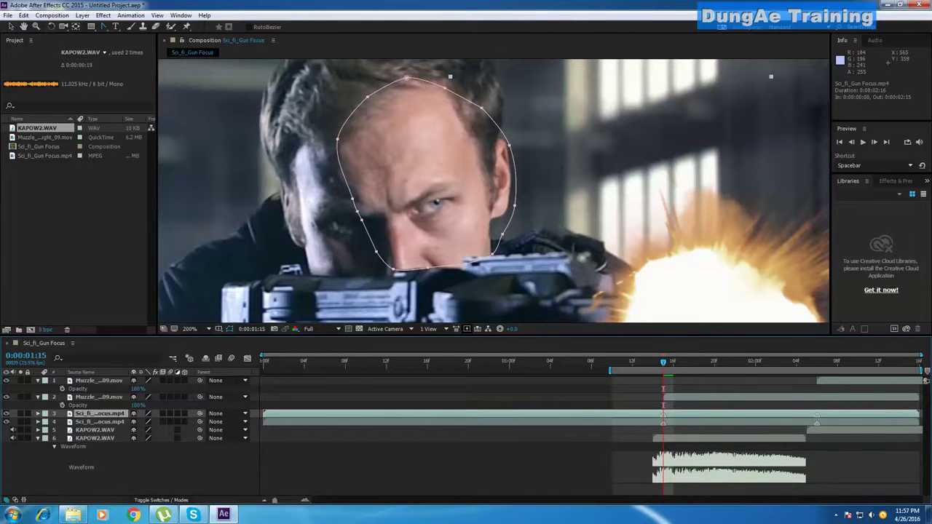
pyautogui.press('m')
pyautogui.press('m')
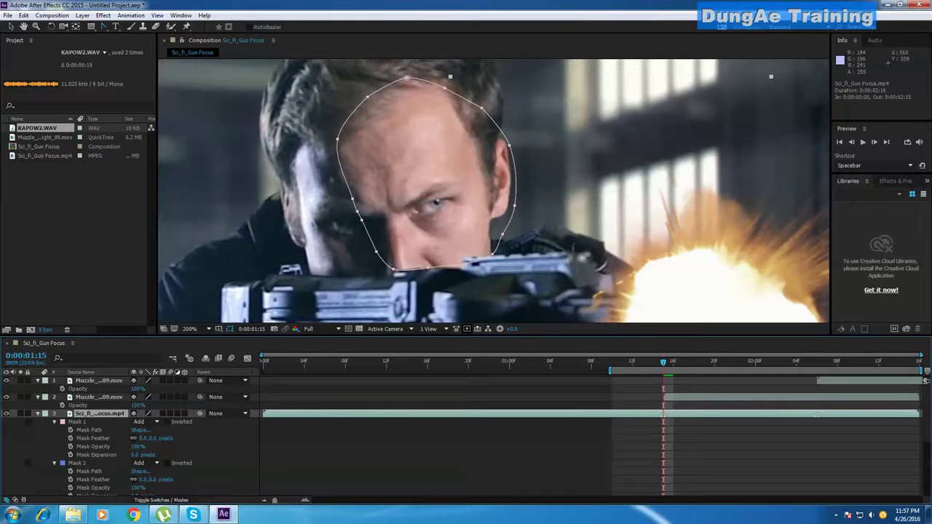
pyautogui.moveTo(144, 439); pyautogui.dragTo(155, 438)
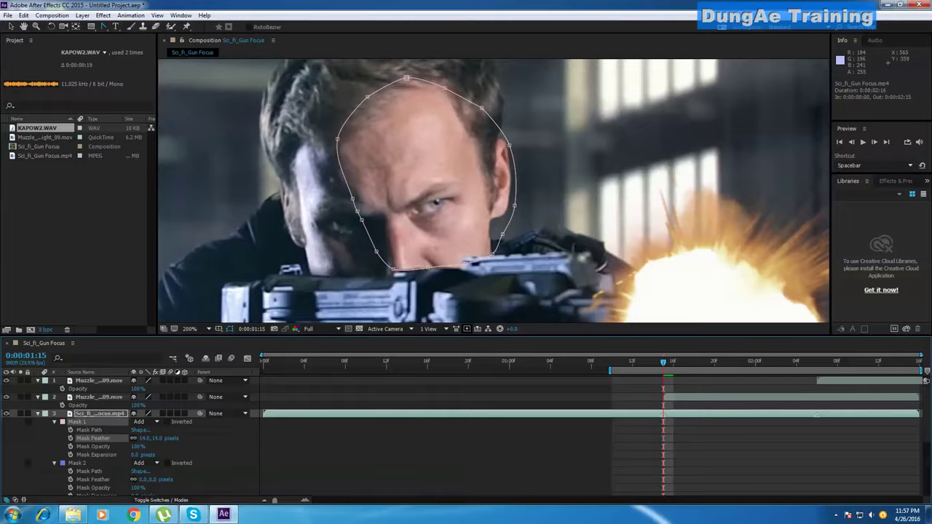
# Step: Solo the clip copy over the transparency grid and set Mask 1's feather to 20 pixels
pyautogui.click(21, 414)
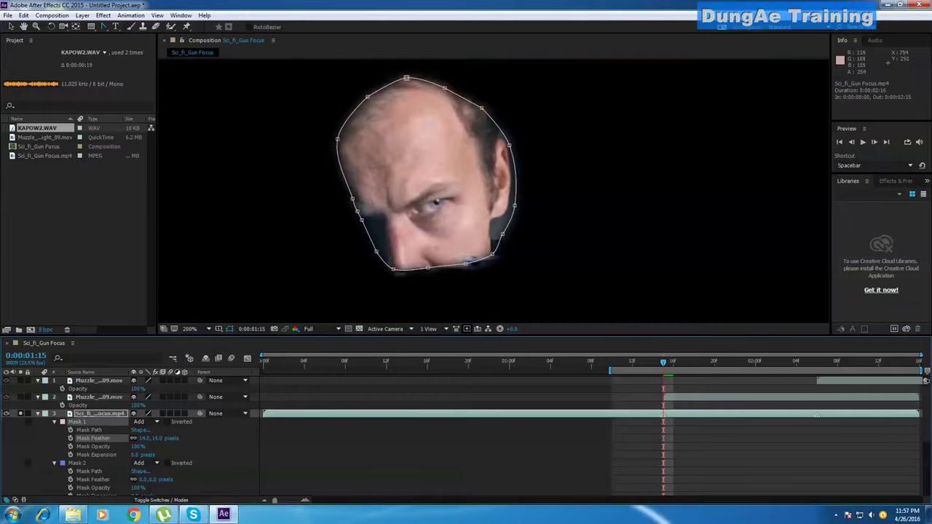
pyautogui.scroll(-2, 497, 224)
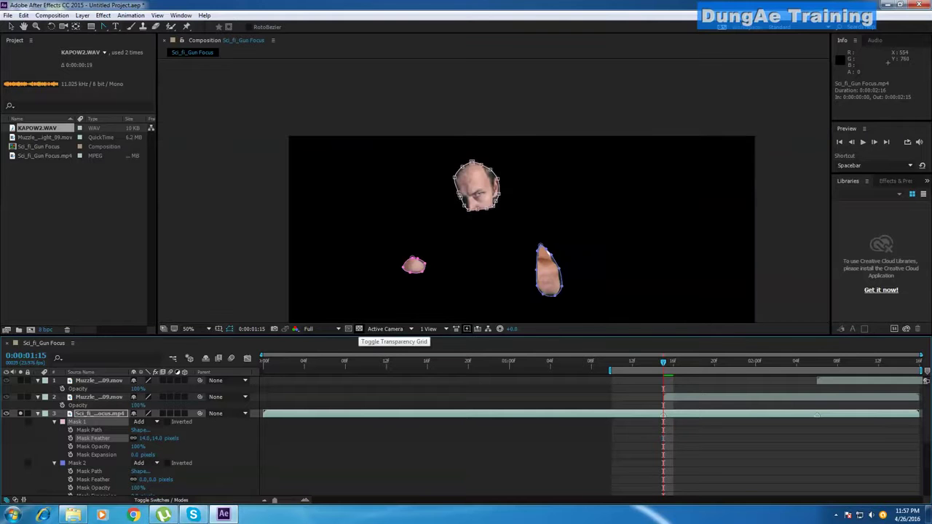
pyautogui.click(358, 329)
pyautogui.press('.')
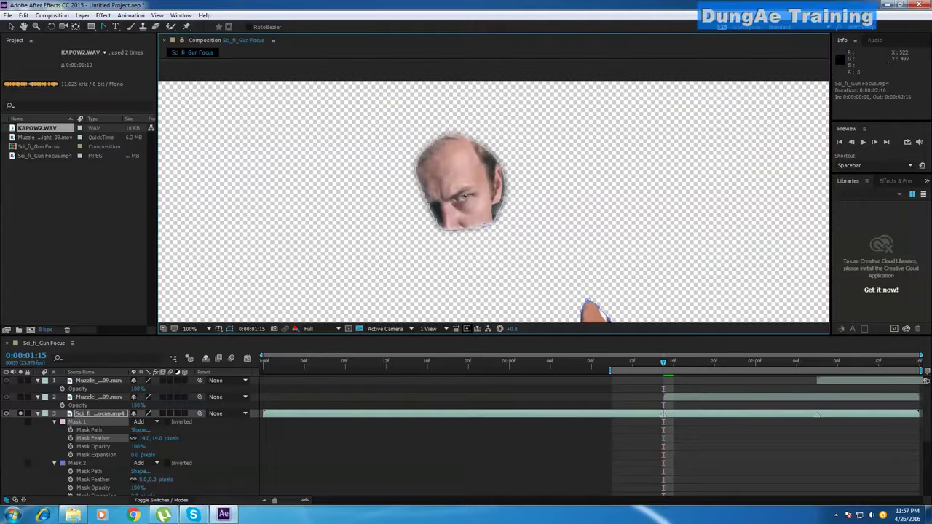
pyautogui.moveTo(145, 439); pyautogui.dragTo(157, 438)
pyautogui.click(149, 438)
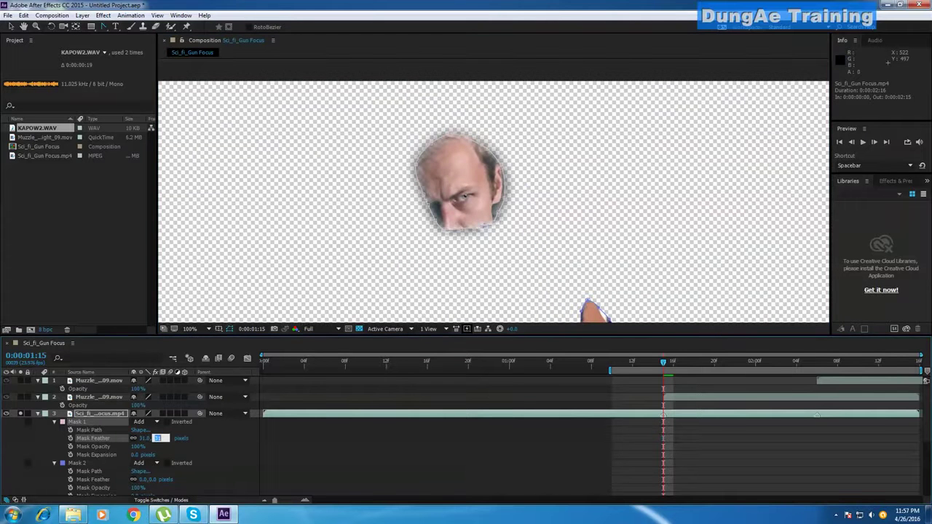
pyautogui.write('20')
pyautogui.press('Return')
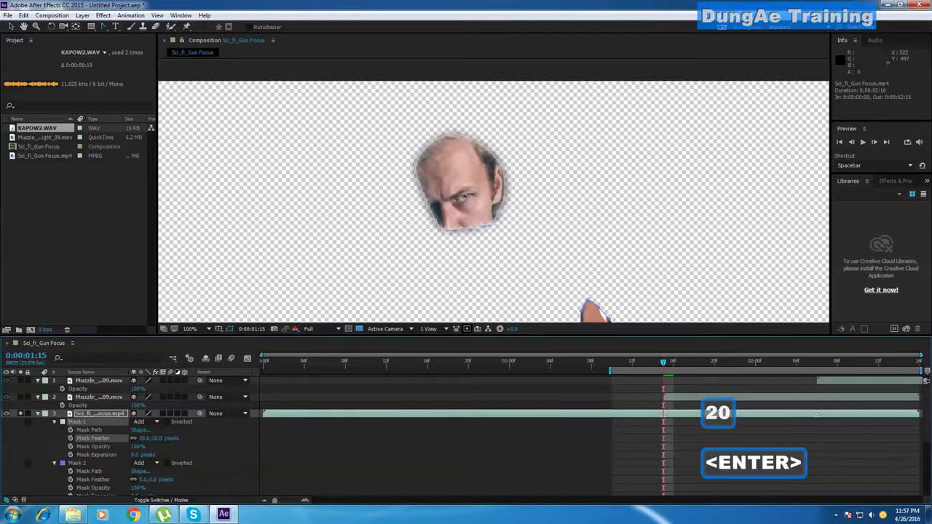
# Step: Set the feather of Mask 3 and Mask 2 to 20 pixels each
pyautogui.scroll(-4, 152, 438)
pyautogui.click(153, 421)
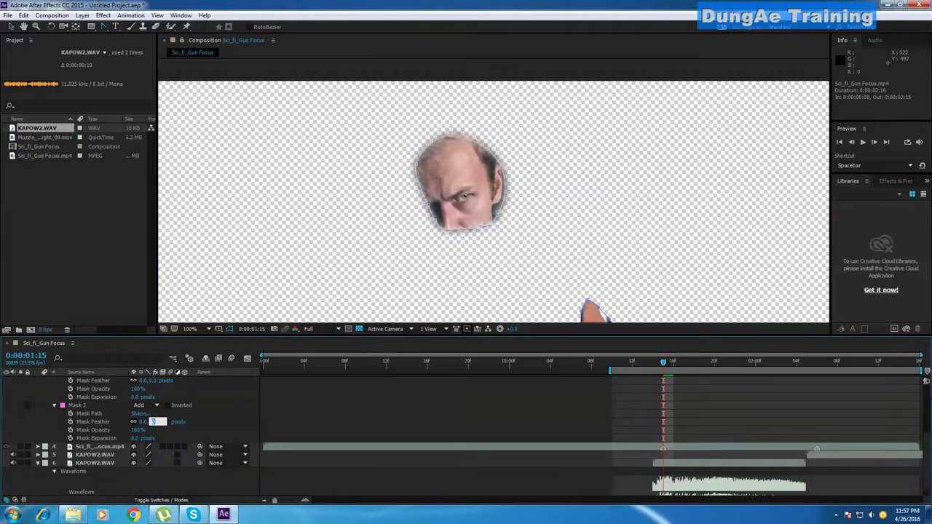
pyautogui.write('20')
pyautogui.press('Return')
pyautogui.scroll(1, 131, 437)
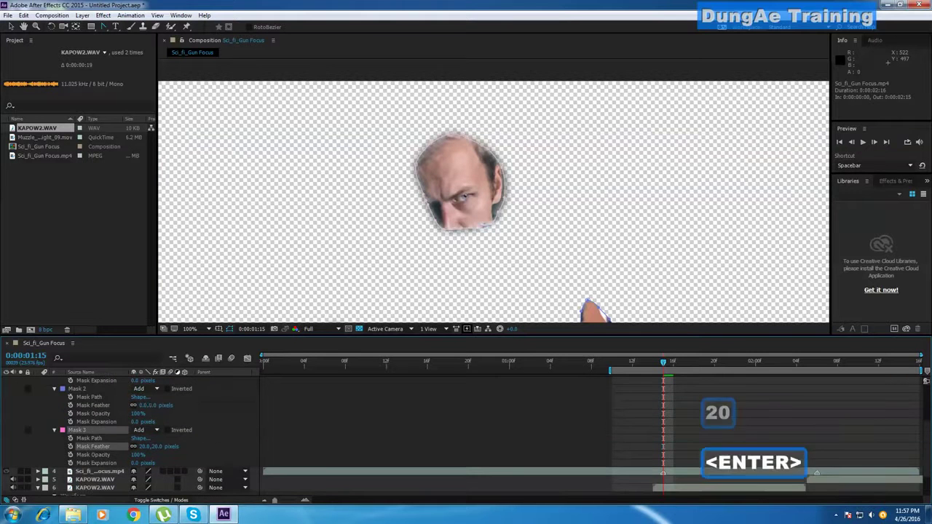
pyautogui.click(153, 405)
pyautogui.write('20')
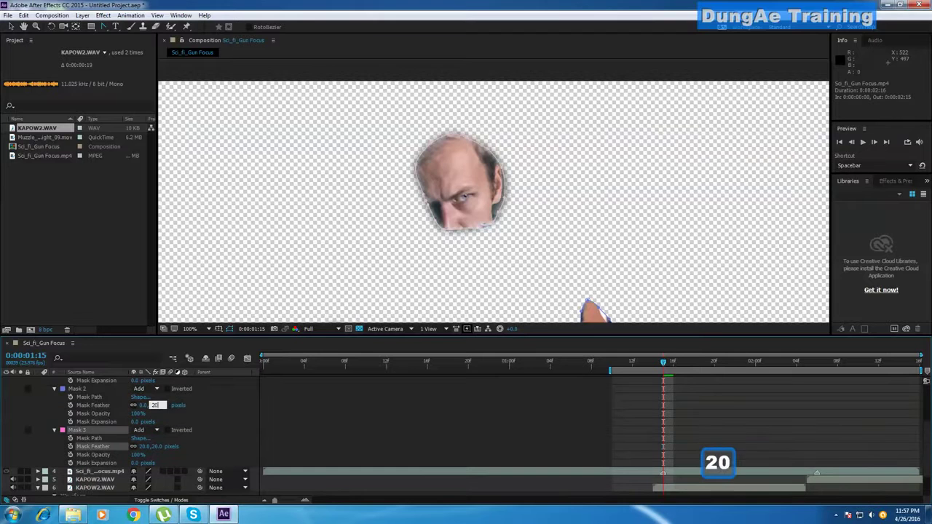
pyautogui.press('Return')
# Step: Inspect the feathered arm masks, collapse the clip copy's mask properties and end its solo display
pyautogui.press('space')
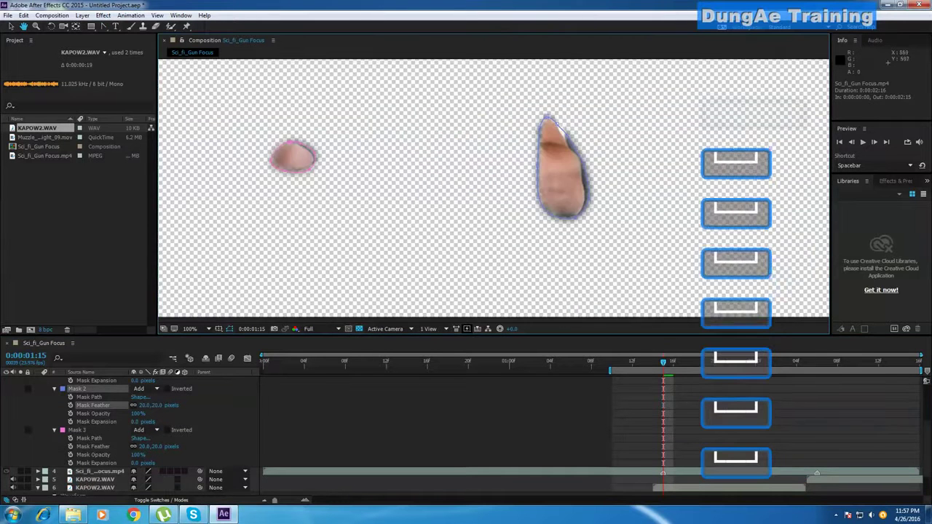
pyautogui.scroll(1, 373, 211)
pyautogui.moveTo(202, 217); pyautogui.dragTo(323, 210)
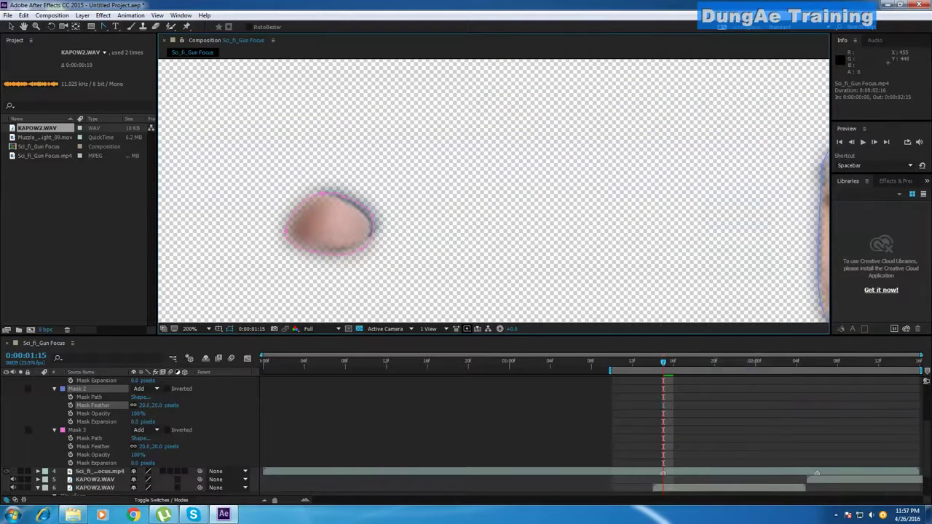
pyautogui.click(11, 27)
pyautogui.scroll(-1, 274, 150)
pyautogui.press(',')
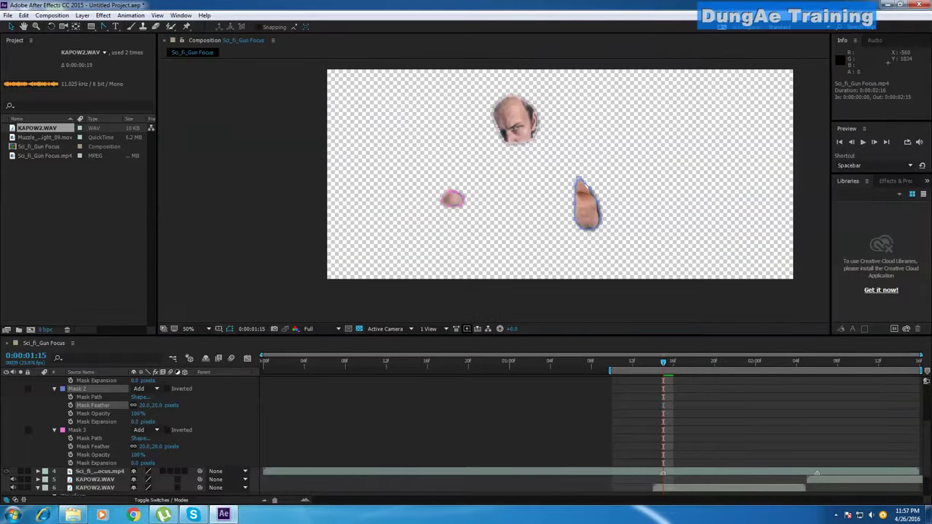
pyautogui.scroll(3, 132, 437)
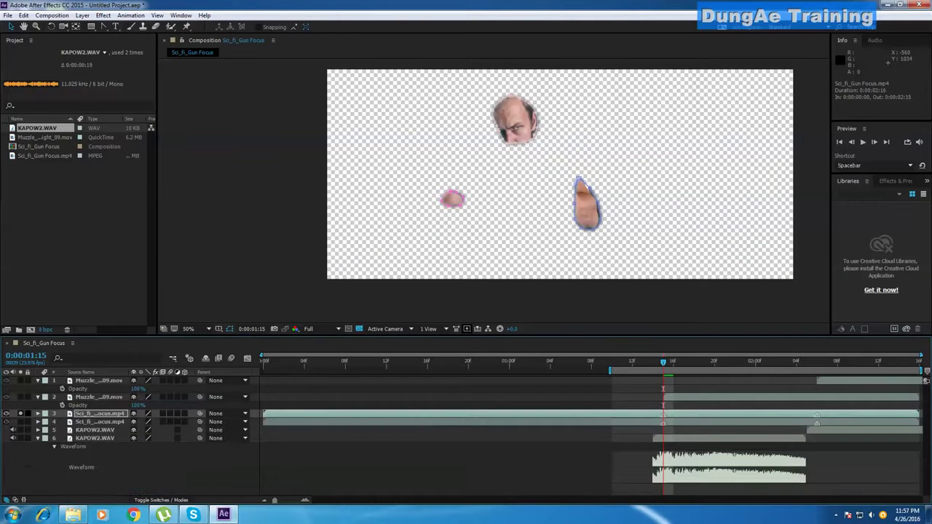
pyautogui.scroll(1, 496, 191)
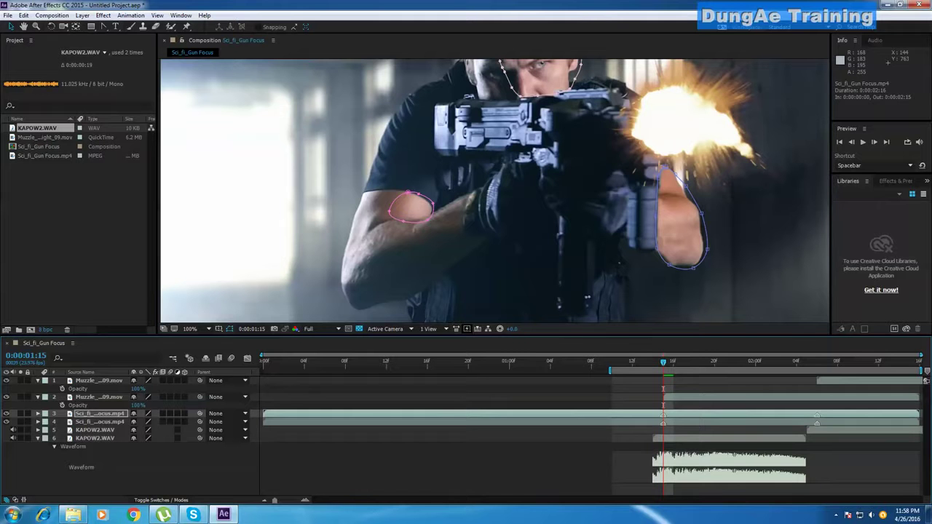
# Step: Show the layers' blending modes and set the masked clip copy to Add
pyautogui.click(15, 499)
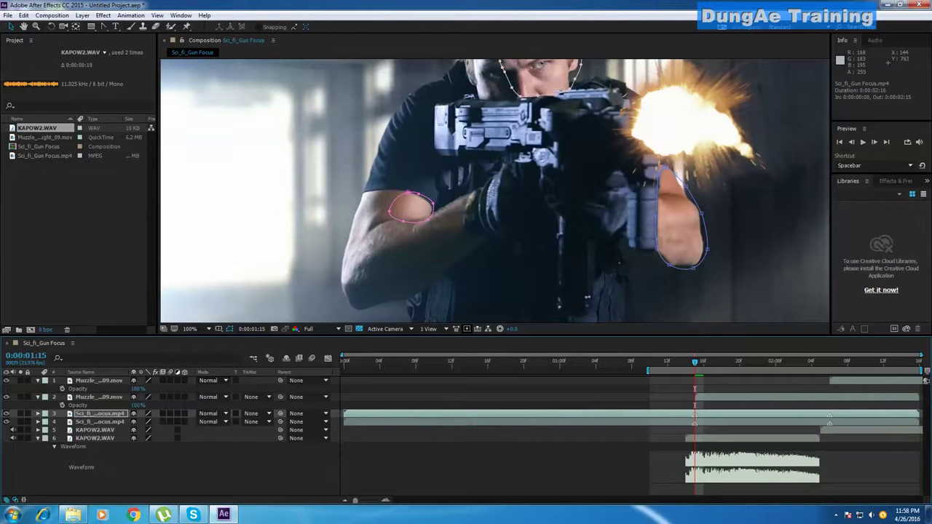
pyautogui.click(211, 413)
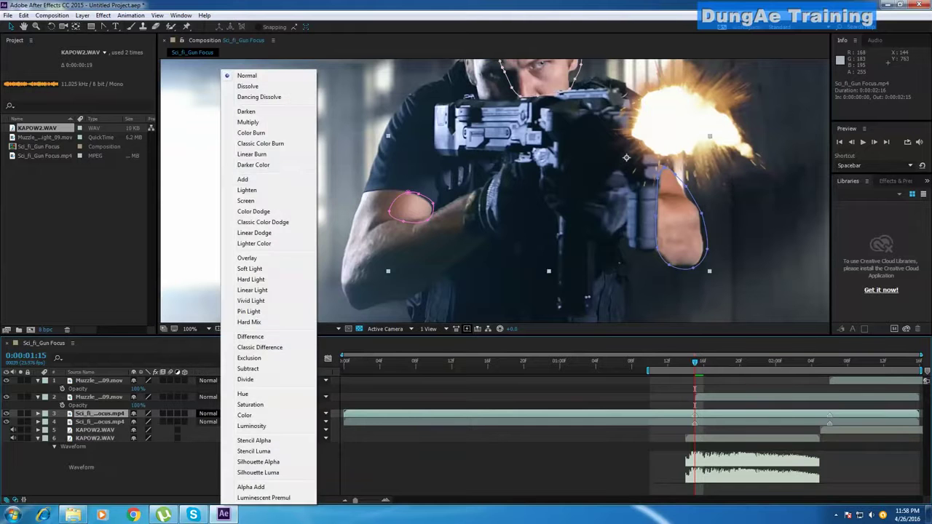
pyautogui.click(244, 179)
pyautogui.press('space')
pyautogui.moveTo(584, 85); pyautogui.dragTo(514, 153)
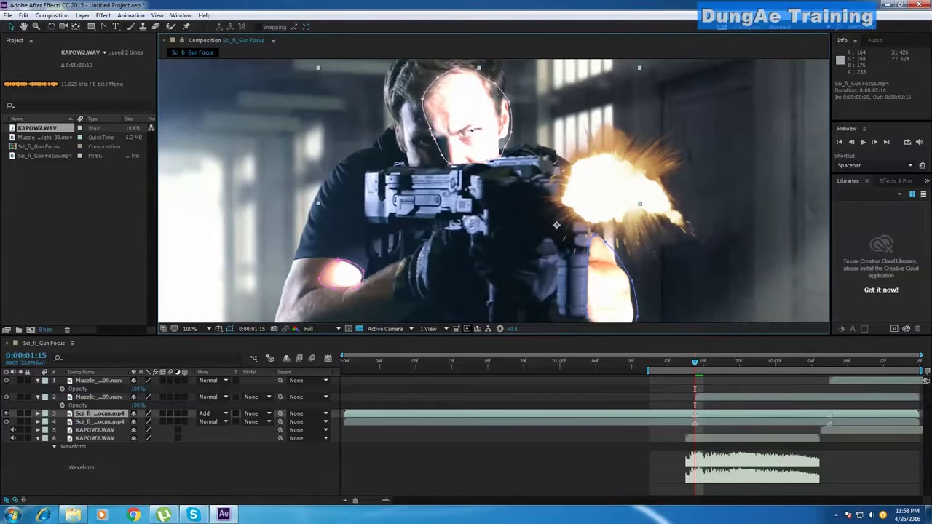
# Step: Reveal the masked clip copy's opacity and set it to 60%
pyautogui.press('t')
pyautogui.click(137, 421)
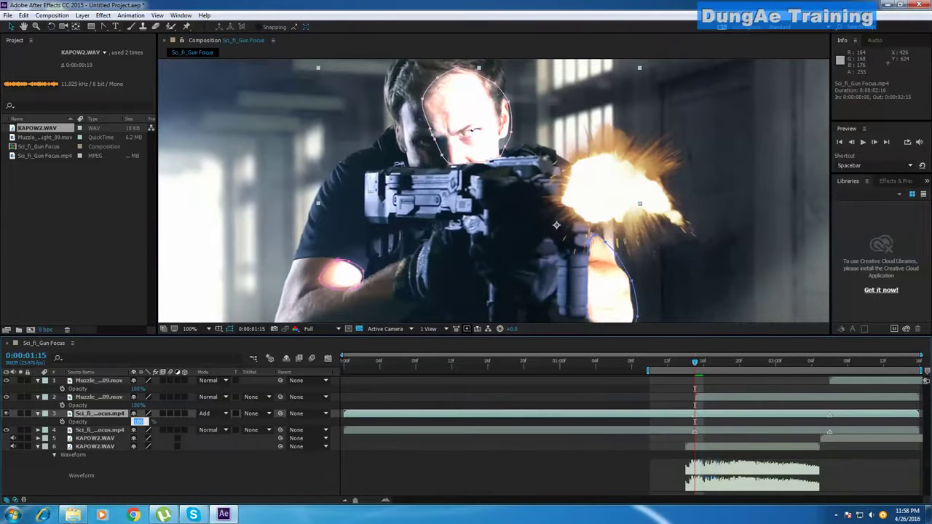
pyautogui.write('60')
pyautogui.press('Return')
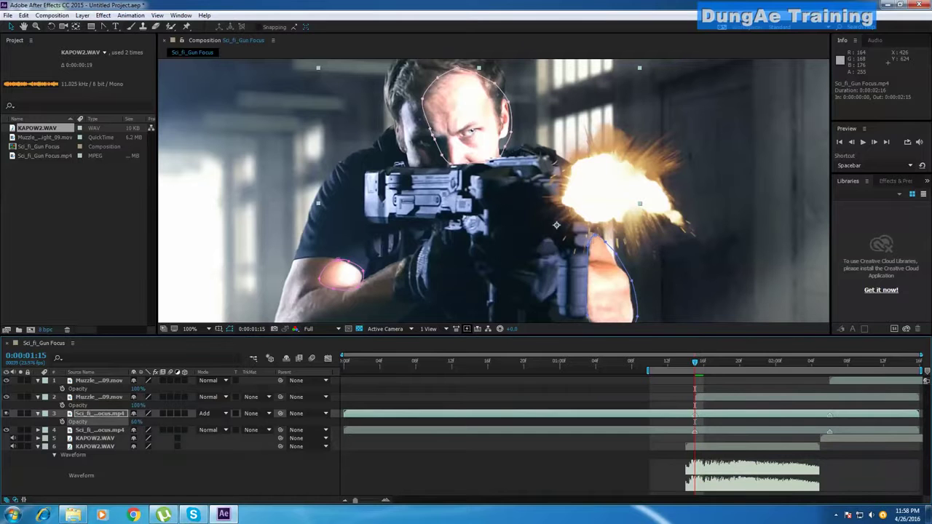
# Step: Keyframe the clip copy's opacity at 0:00:01:15 and add a 0% keyframe two frames earlier at 0:00:01:13
pyautogui.click(62, 422)
pyautogui.press('pageup')
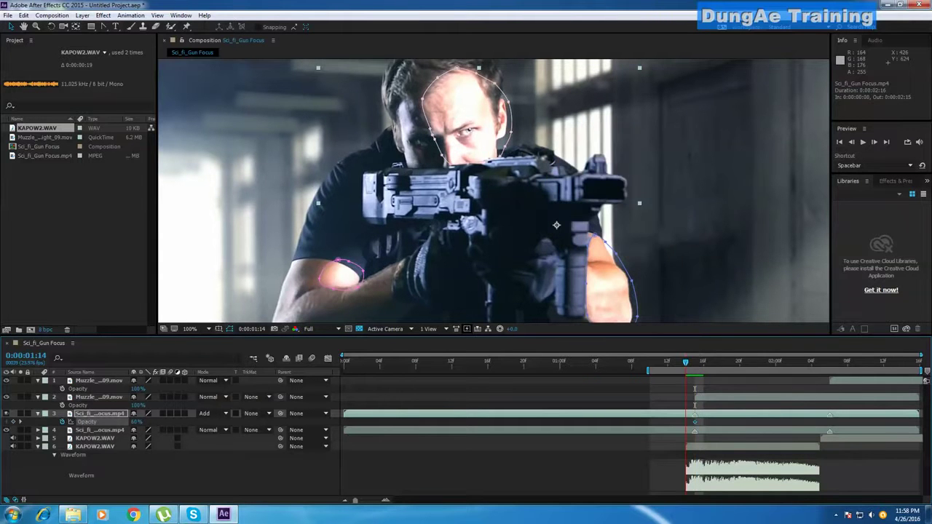
pyautogui.press('pageup')
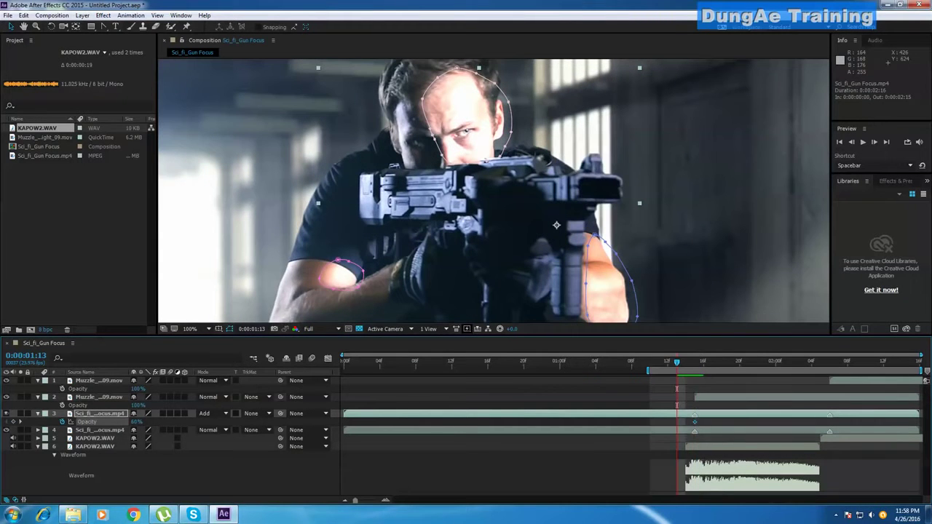
pyautogui.moveTo(135, 422); pyautogui.dragTo(89, 422)
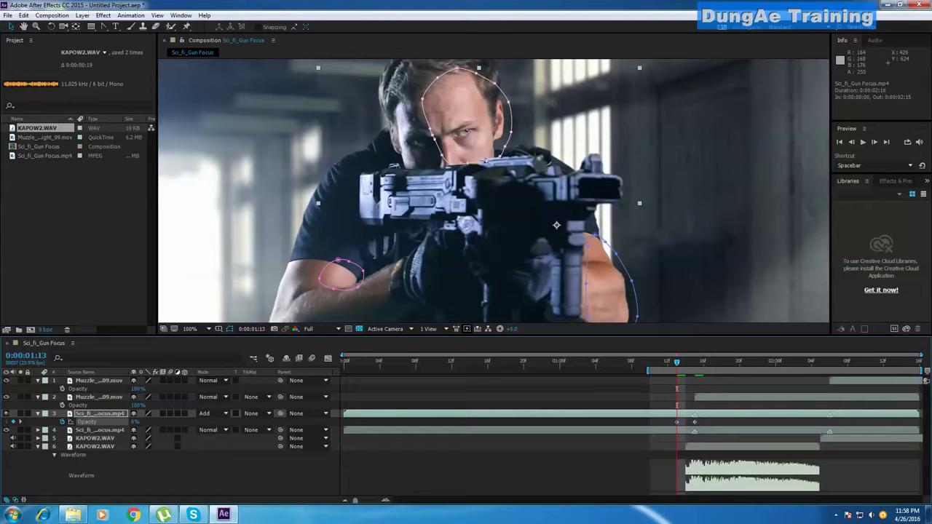
pyautogui.press('ctrl')
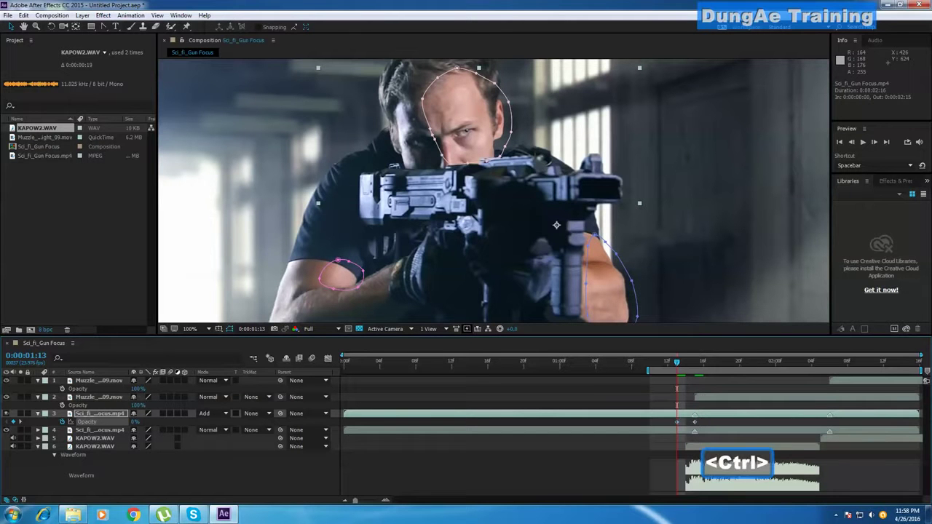
# Step: Add a 0% opacity keyframe to the masked clip copy at 0:00:01:17, two frames after the first muzzle flash
pyautogui.hotkey('ctrl', 'Right')
pyautogui.hotkey('ctrl', 'Right')
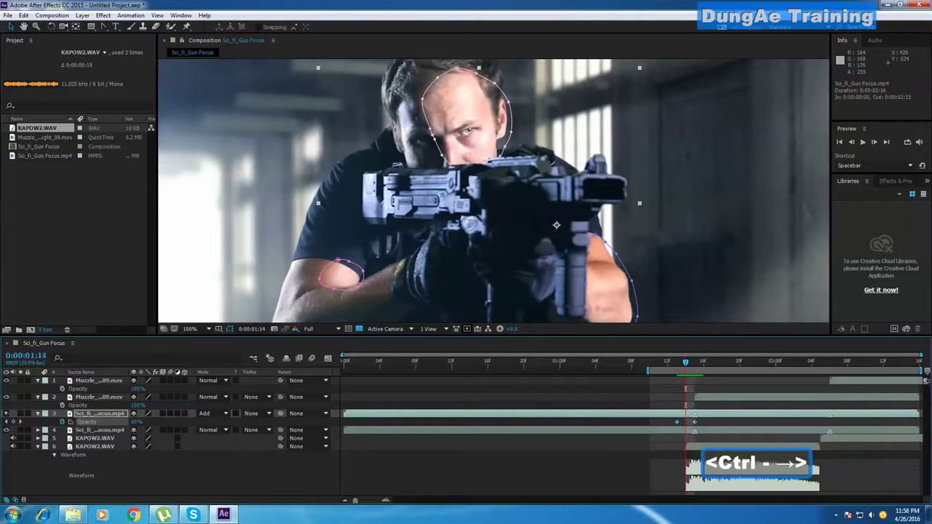
pyautogui.hotkey('ctrl', 'Right')
pyautogui.hotkey('ctrl', 'Right')
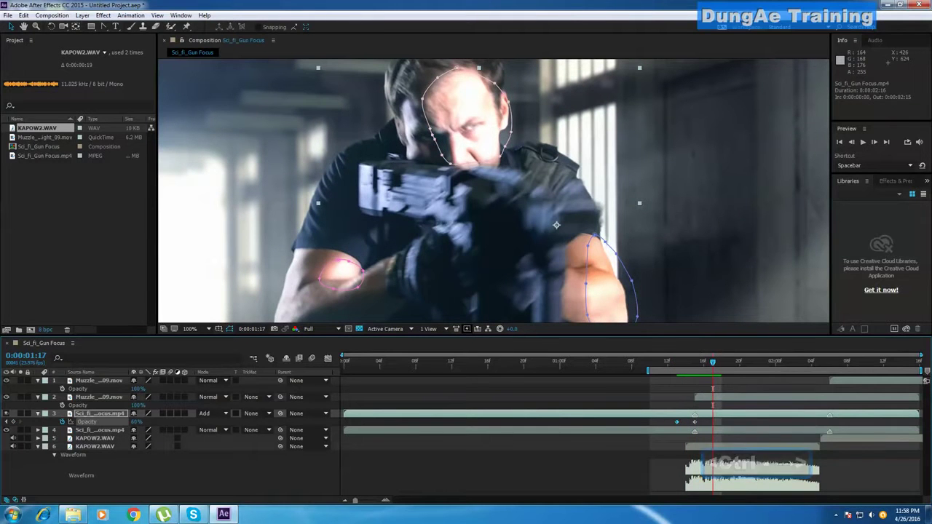
pyautogui.press('F2')
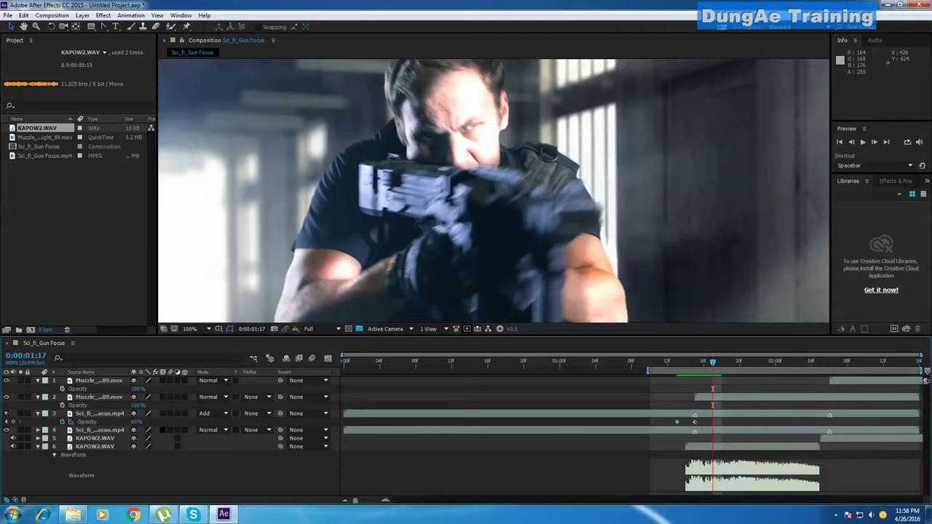
pyautogui.click(557, 225)
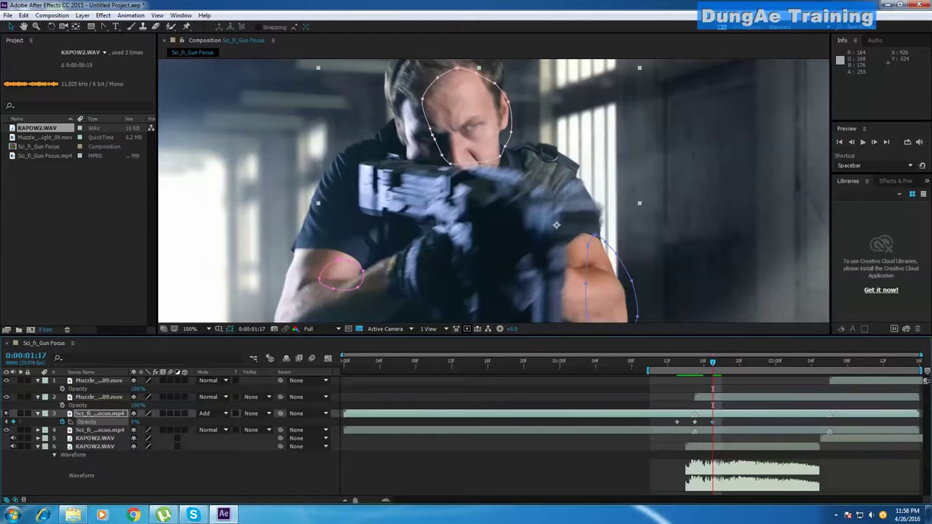
# Step: Step through the frames around the first shot to examine how the light on the face and arms fades
pyautogui.hotkey('ctrl', 'Left')
pyautogui.hotkey('ctrl', 'Left')
pyautogui.hotkey('ctrl', 'Left')
pyautogui.hotkey('ctrl', 'Left')
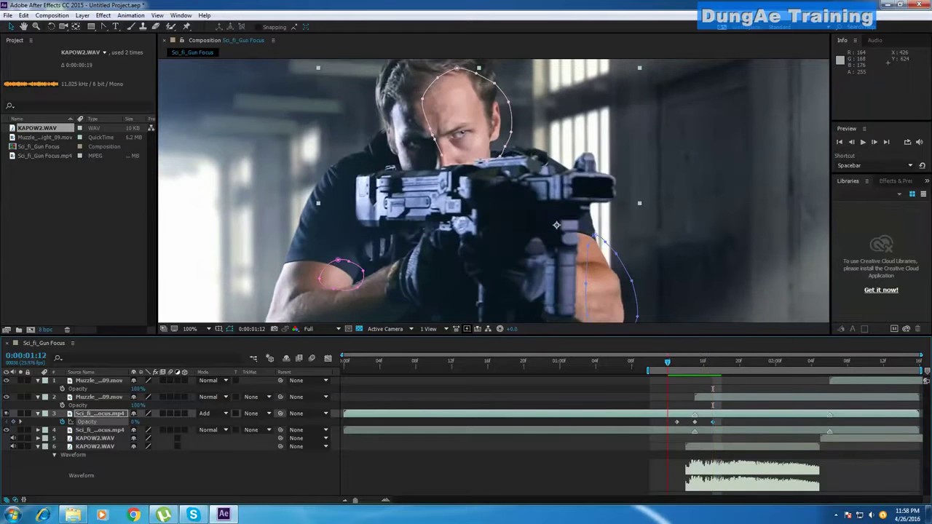
pyautogui.hotkey('ctrl', 'Right')
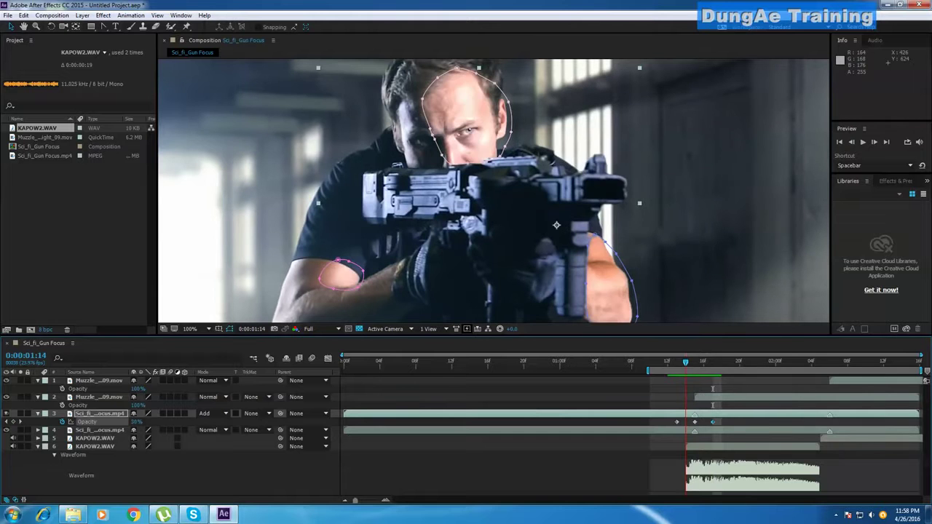
pyautogui.hotkey('ctrl', 'Right')
pyautogui.hotkey('ctrl', 'Left')
pyautogui.hotkey('ctrl', 'Left')
pyautogui.hotkey('ctrl', 'Left')
pyautogui.hotkey('ctrl', 'Left')
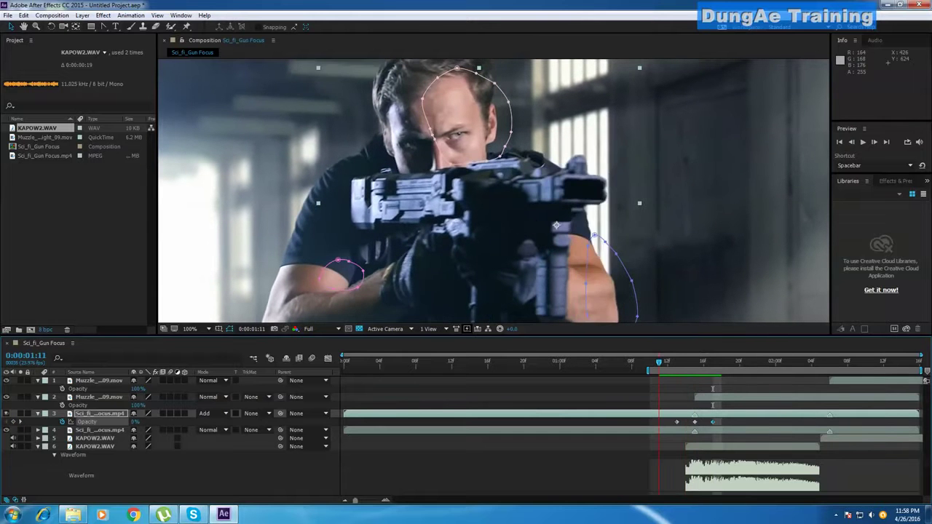
pyautogui.hotkey('ctrl', 'Right')
pyautogui.hotkey('ctrl', 'Right')
pyautogui.hotkey('ctrl', 'Right')
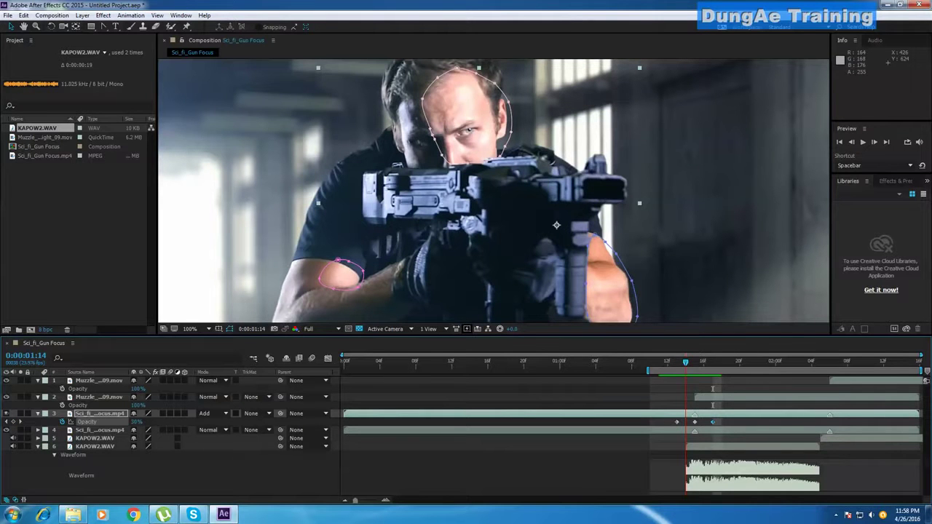
pyautogui.hotkey('ctrl', 'Right')
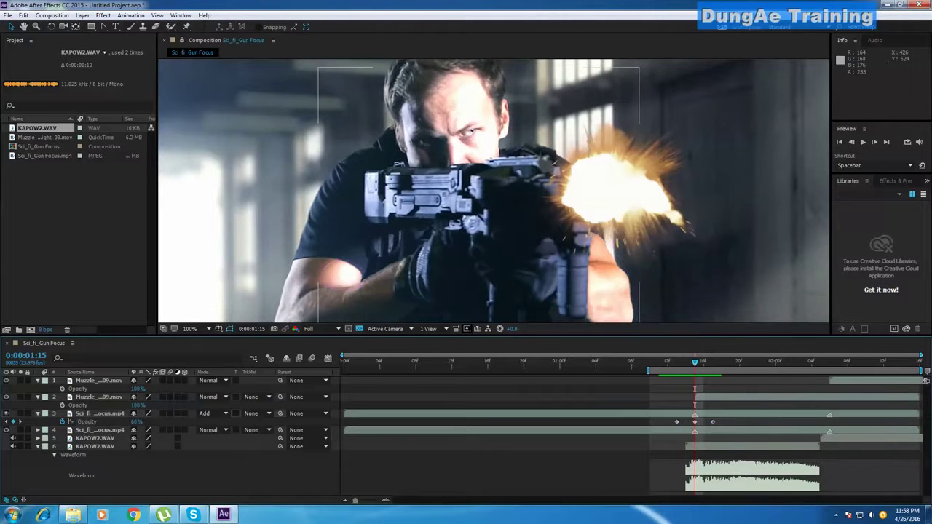
# Step: Convert the clip copy's three opacity keyframes around the first shot to hold keyframes
pyautogui.moveTo(650, 417); pyautogui.dragTo(737, 427)
pyautogui.rightClick(695, 421)
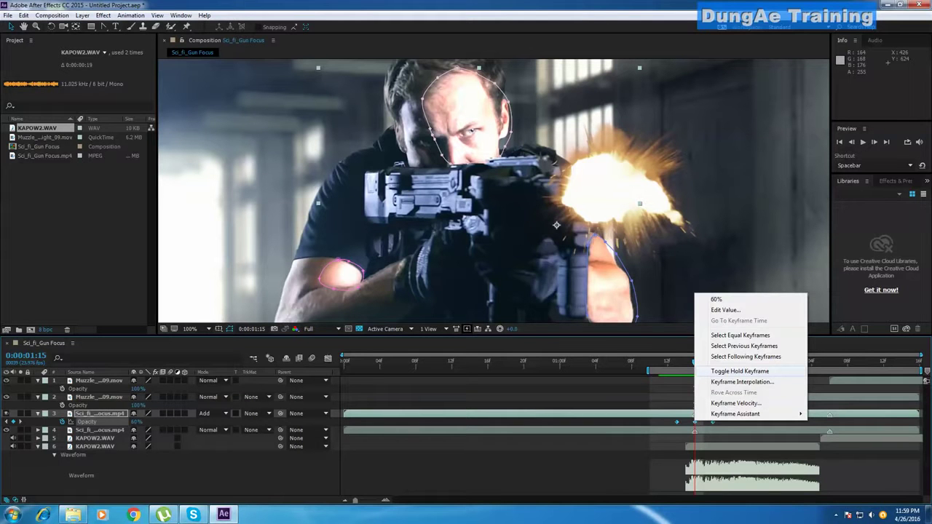
pyautogui.click(739, 372)
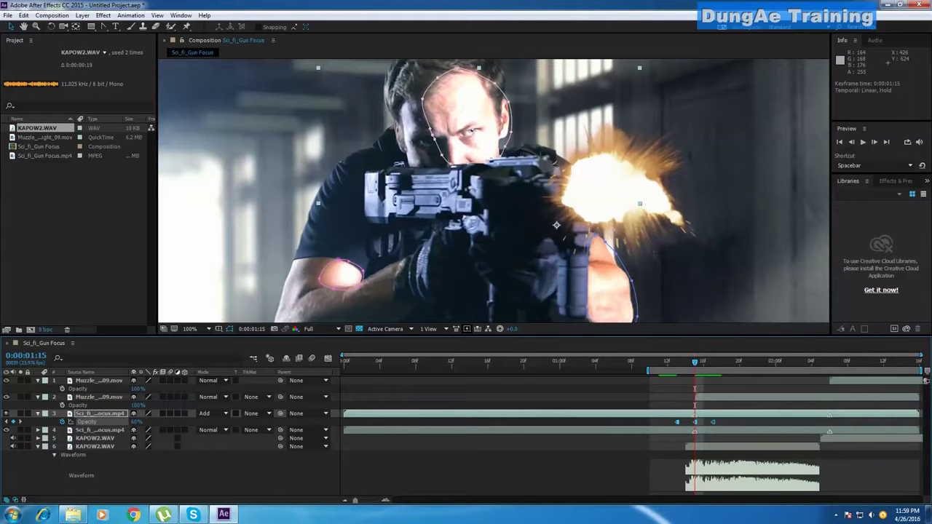
# Step: Deselect the keyframes and step between 0:00:01:13 and 0:00:01:18 to check how the light switches on and off
pyautogui.press('pageup')
pyautogui.press('pageup')
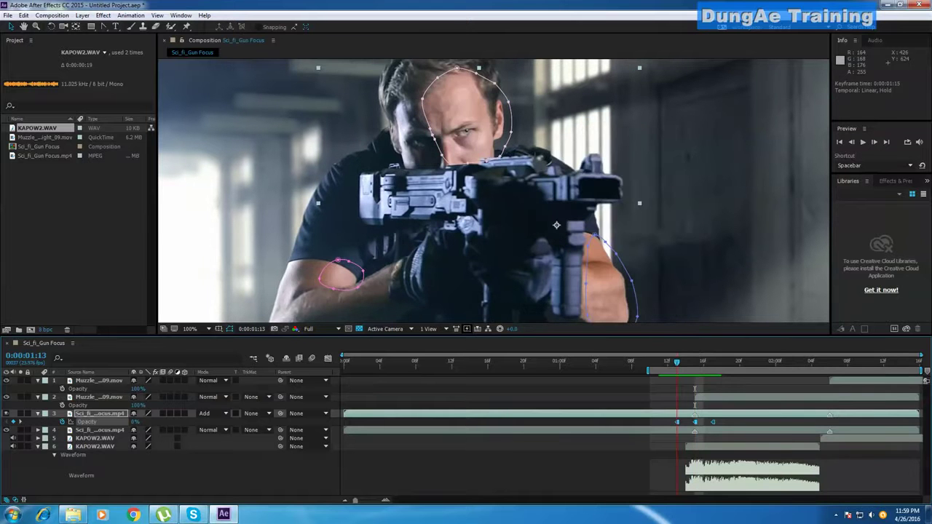
pyautogui.hotkey('ctrl', 'shift', 'a')
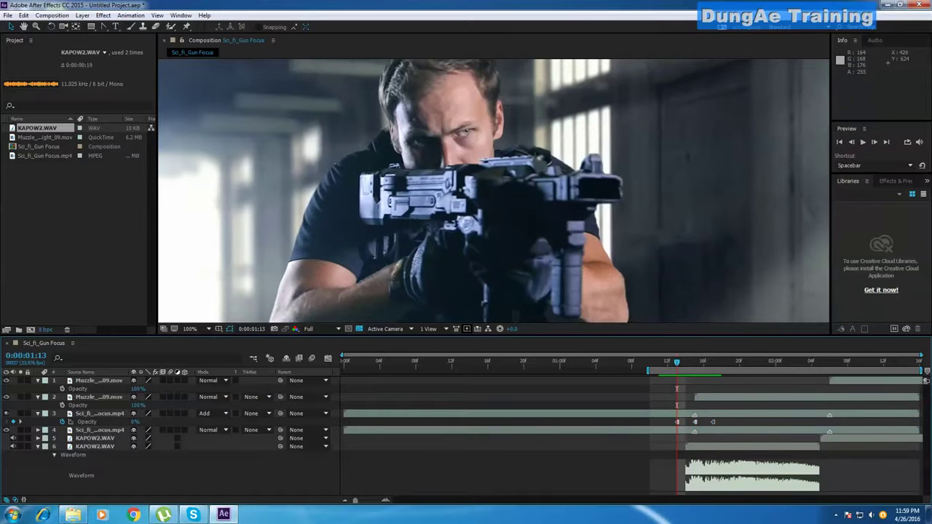
pyautogui.press('pagedown')
pyautogui.press('pagedown')
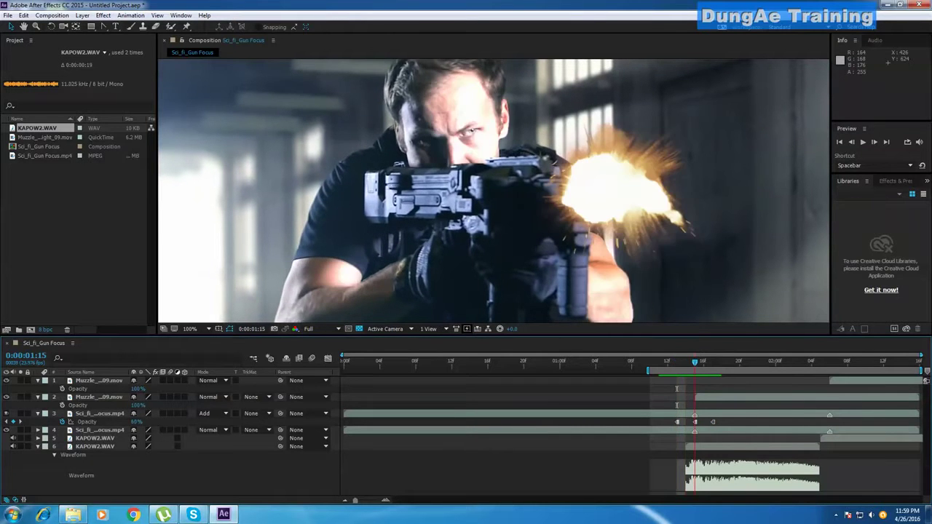
pyautogui.press('pageup')
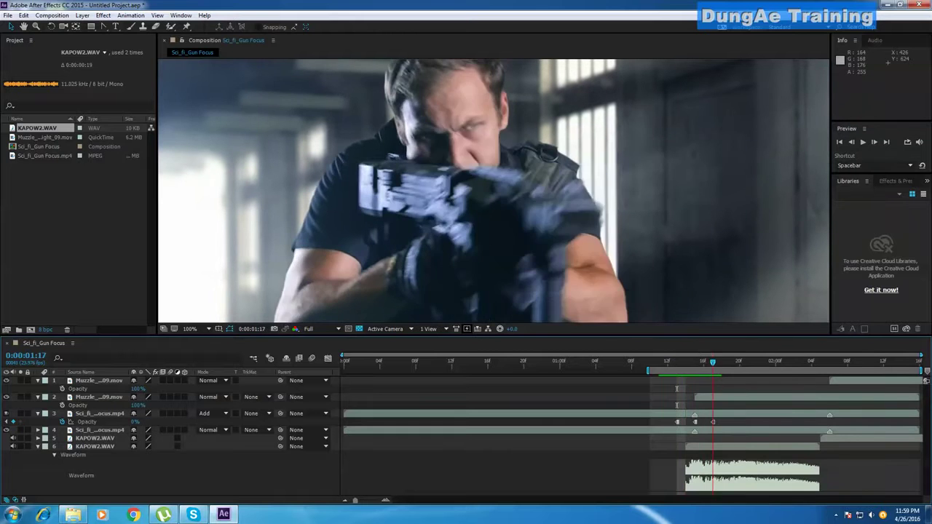
pyautogui.press('pageup')
pyautogui.press('pagedown')
pyautogui.press('pagedown')
pyautogui.press('pagedown')
pyautogui.press('pagedown')
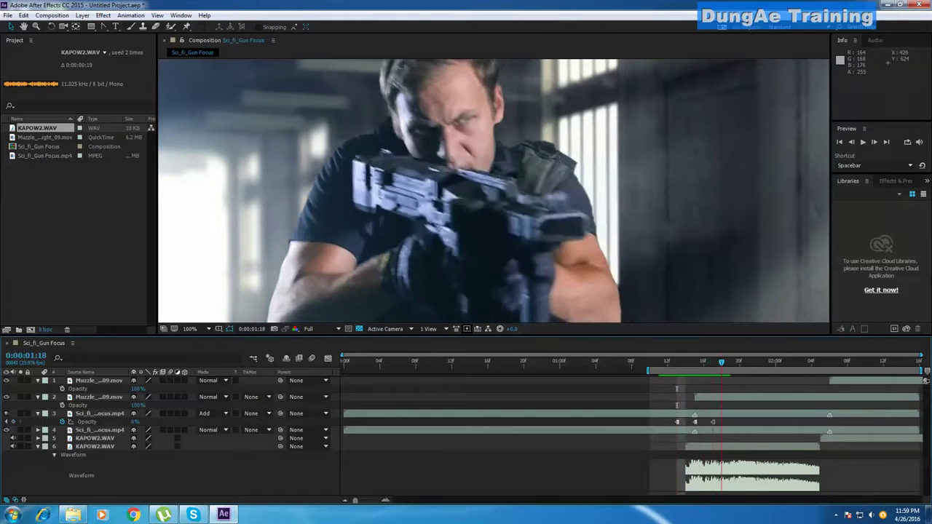
pyautogui.press('pageup')
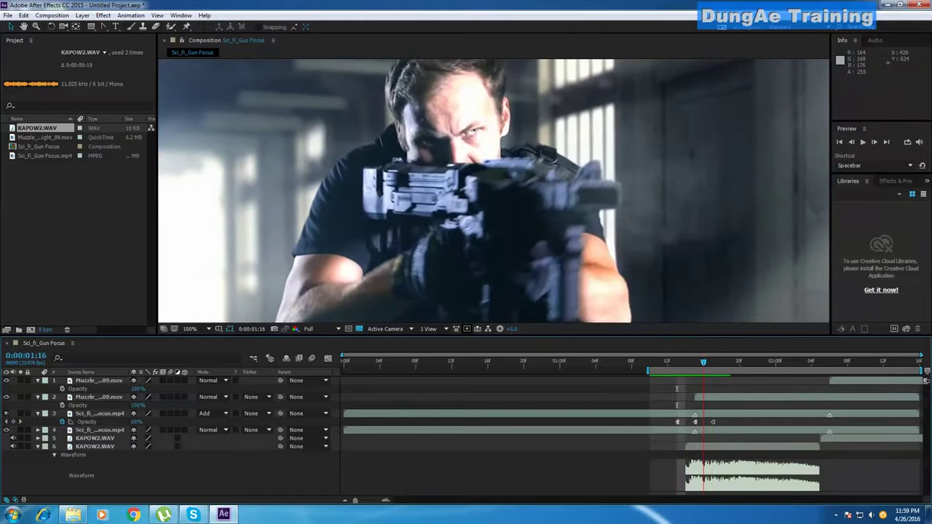
pyautogui.press('pageup')
pyautogui.press('pageup')
pyautogui.press('pageup')
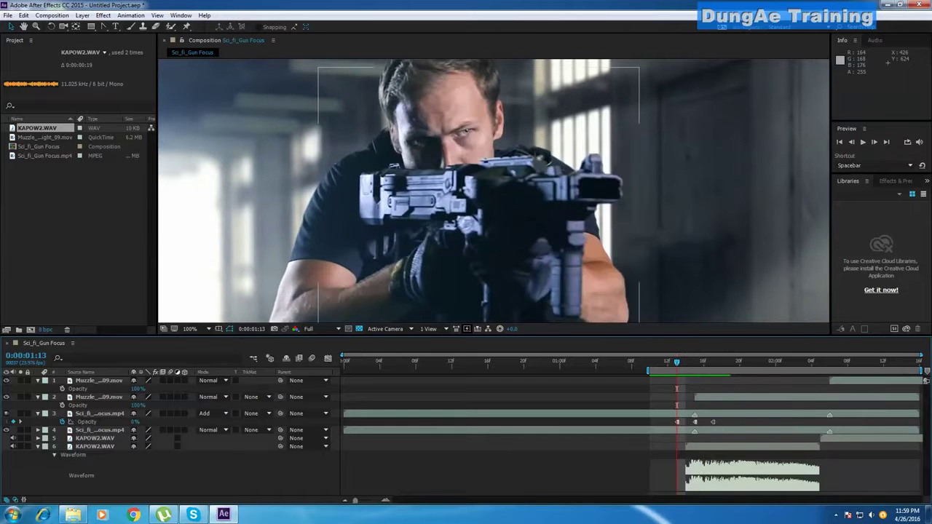
# Step: Copy the three opacity hold keyframes, paste them at 0:00:02:04 for the second shot, and preview the result
pyautogui.moveTo(663, 420); pyautogui.dragTo(729, 425)
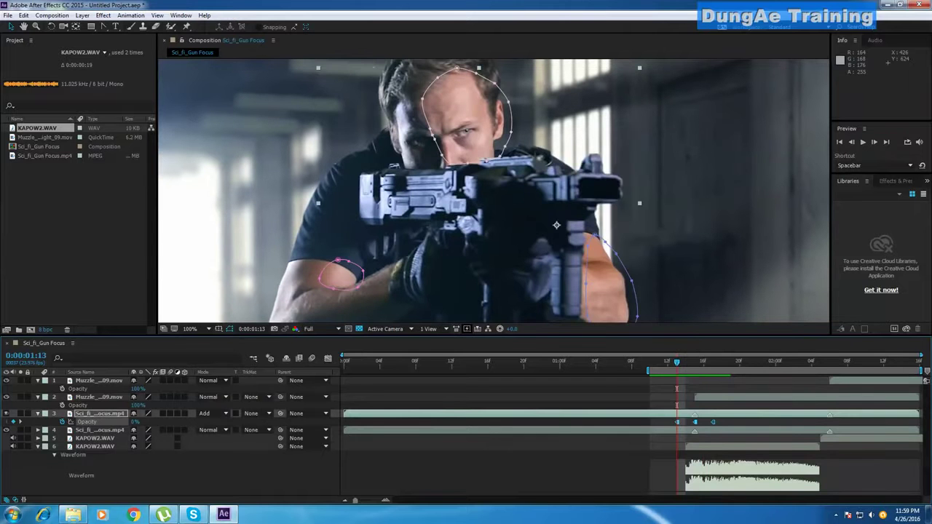
pyautogui.hotkey('ctrl', 'c')
pyautogui.press('space')
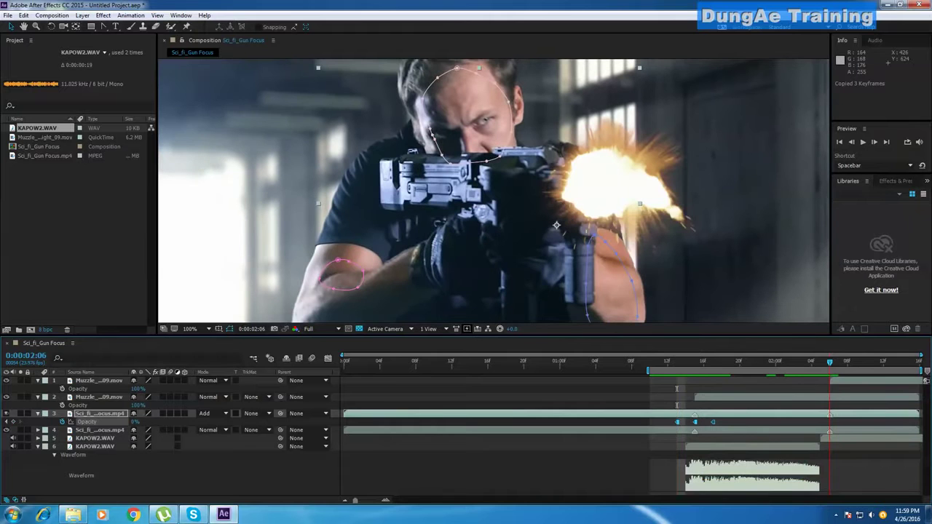
pyautogui.press('pageup')
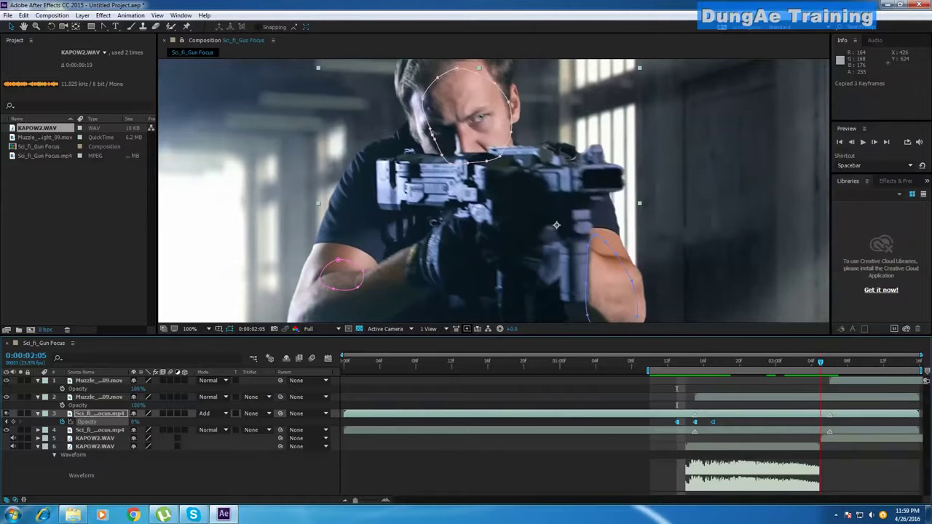
pyautogui.press('pageup')
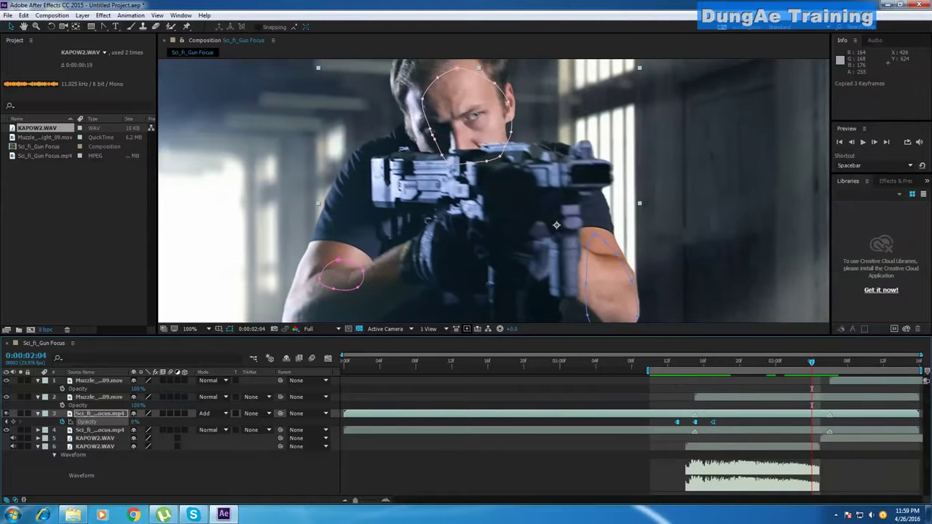
pyautogui.hotkey('ctrl', 'v')
pyautogui.press('space')
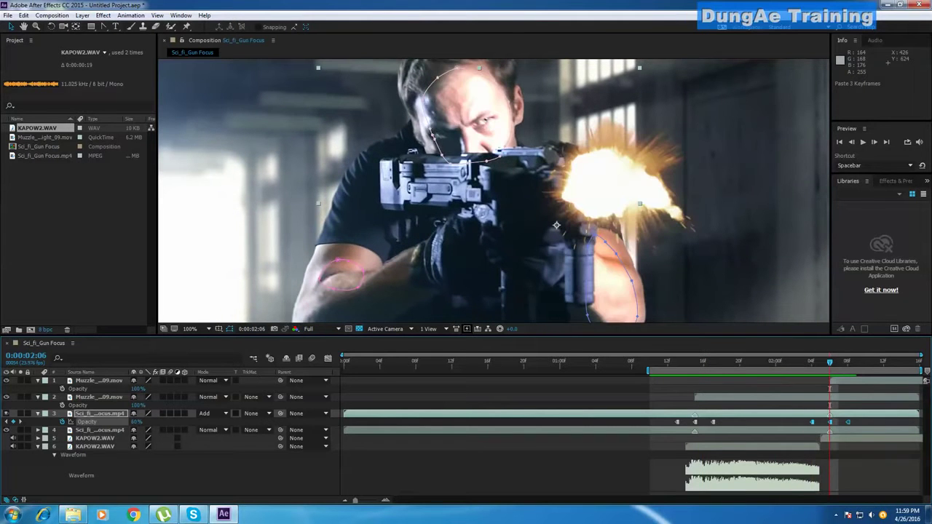
pyautogui.click(204, 478)
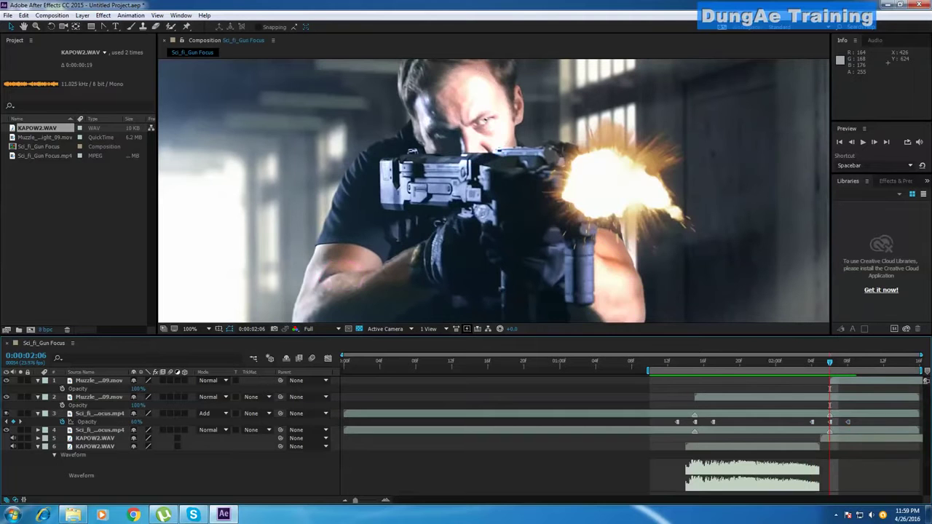
# Step: Reveal the clip copy's masks and keyframe the Mask Path of Mask 1, Mask 2 and Mask 3 at 0:00:02:05
pyautogui.click(99, 414)
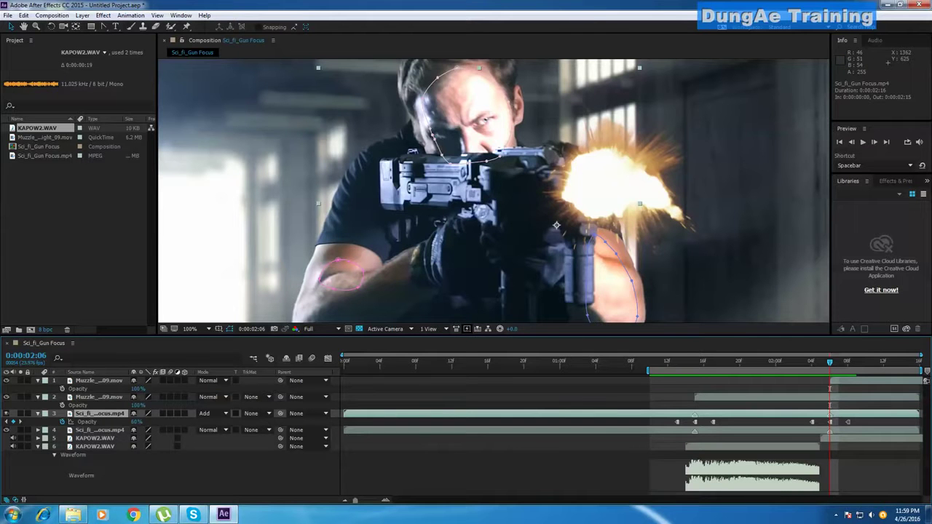
pyautogui.press('m')
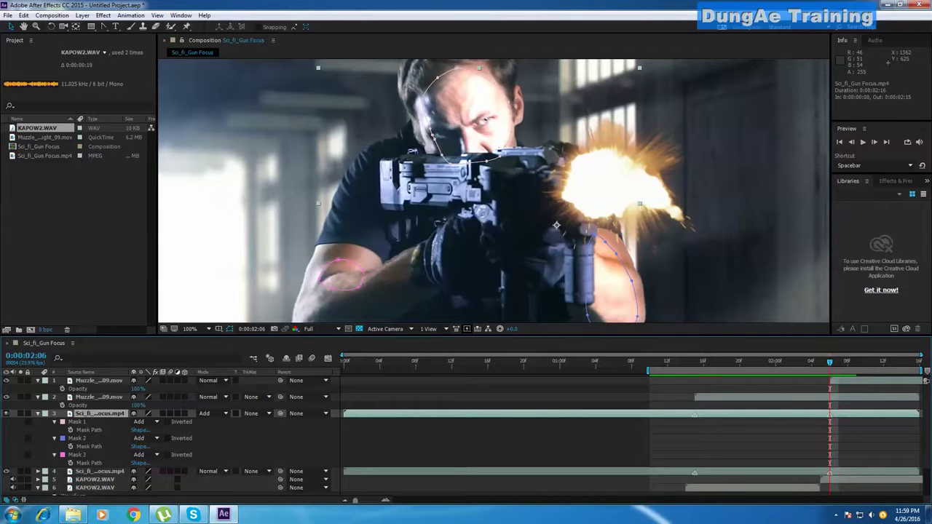
pyautogui.press('pageup')
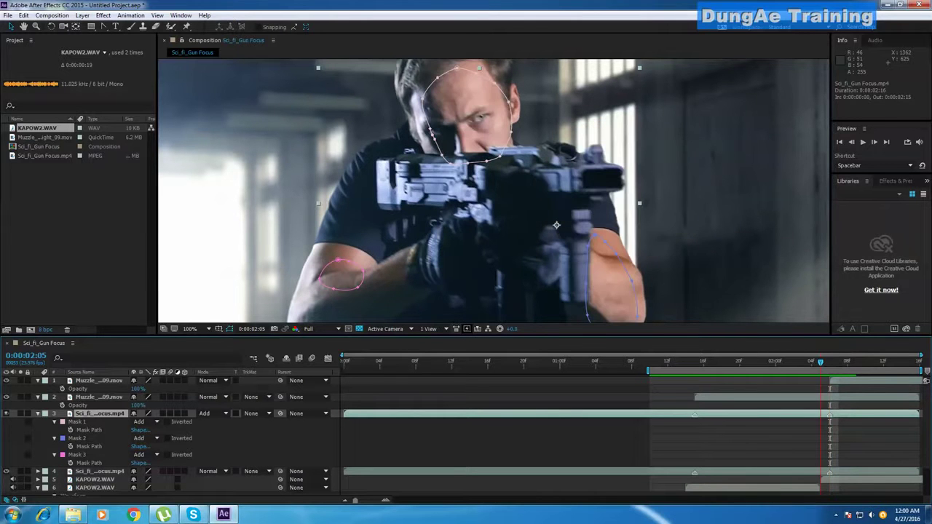
pyautogui.click(71, 429)
pyautogui.click(70, 447)
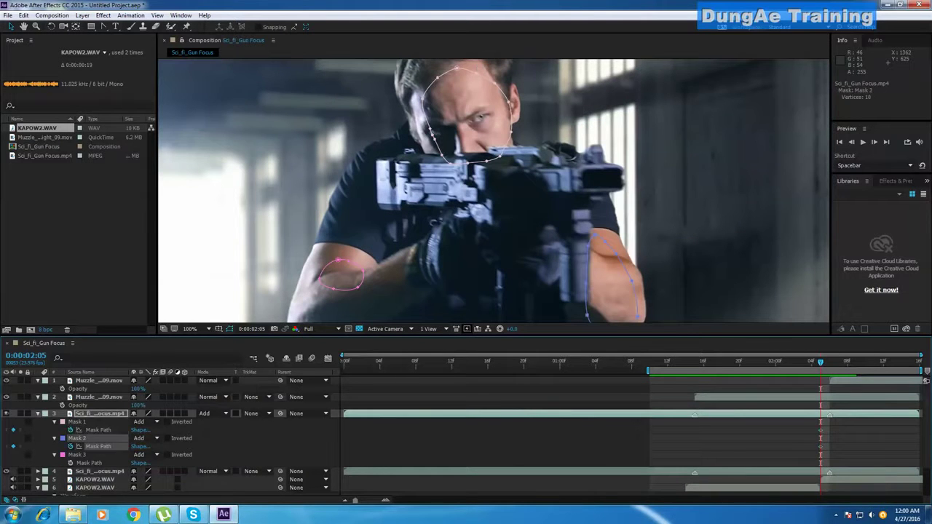
pyautogui.click(70, 463)
pyautogui.scroll(-2, 466, 437)
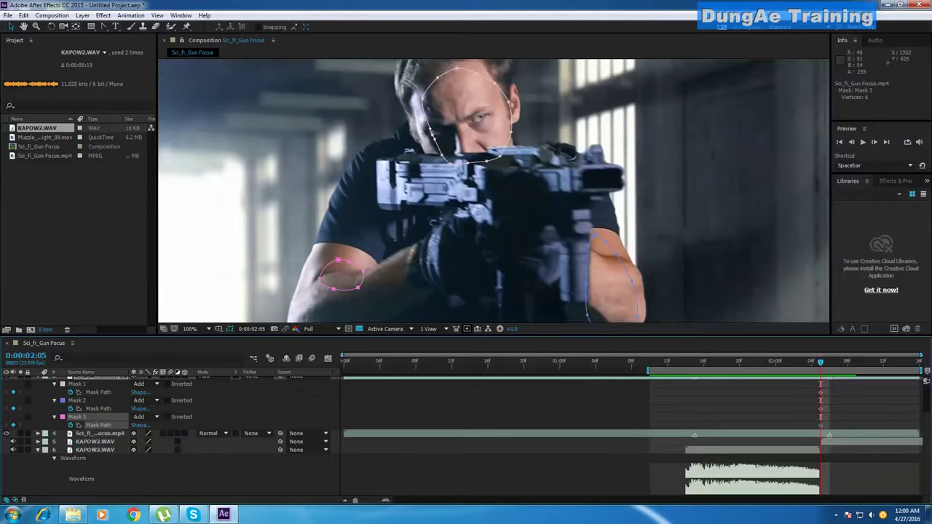
pyautogui.scroll(2, 466, 437)
pyautogui.press('space')
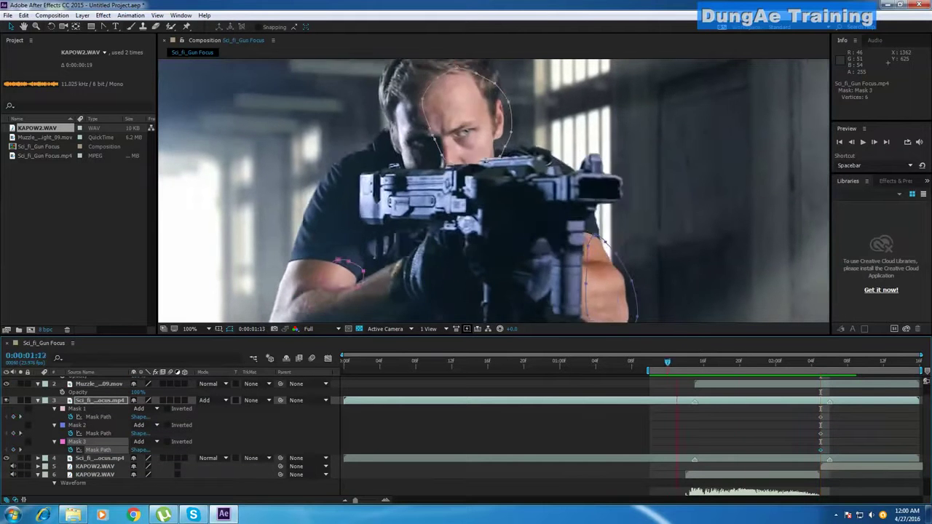
pyautogui.press('space')
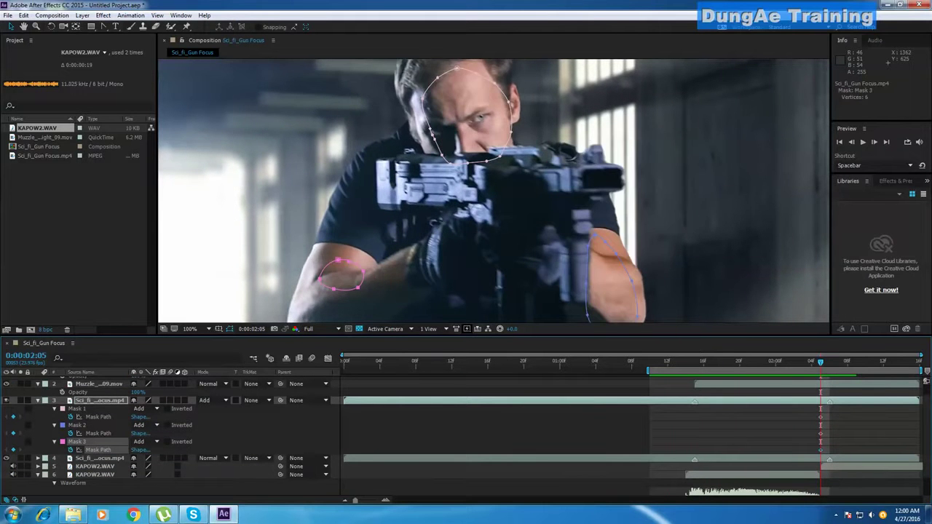
# Step: At 0:00:02:06, move Mask 1 about 19 px right and 16 px up so it covers the lit face
pyautogui.press('pagedown')
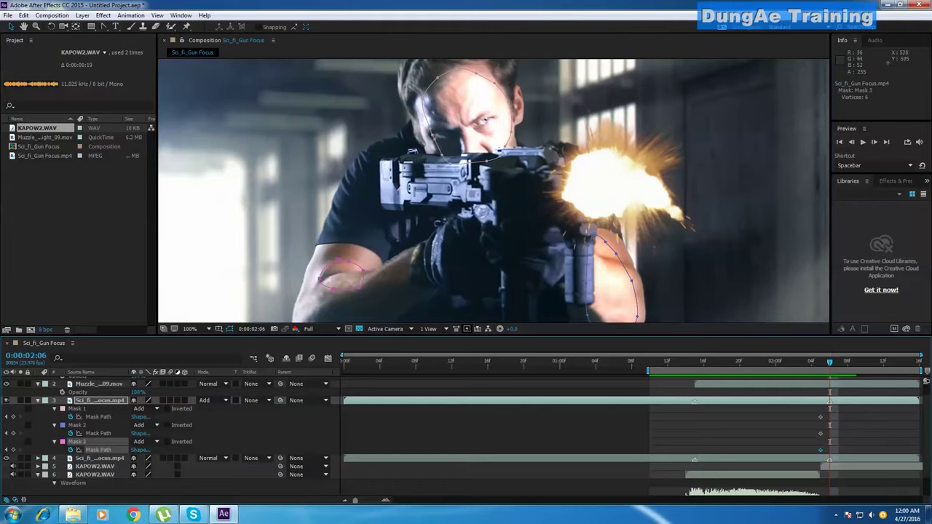
pyautogui.moveTo(433, 135); pyautogui.dragTo(434, 139)
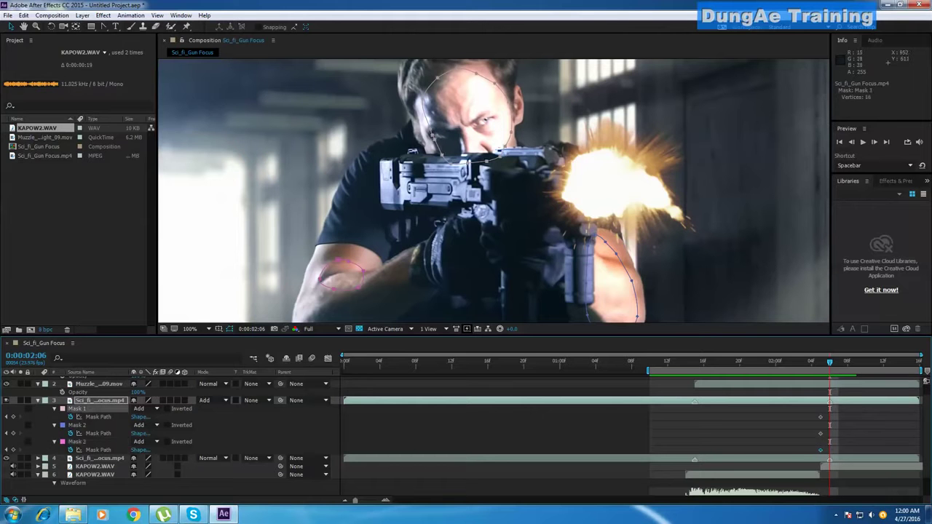
pyautogui.doubleClick(494, 84)
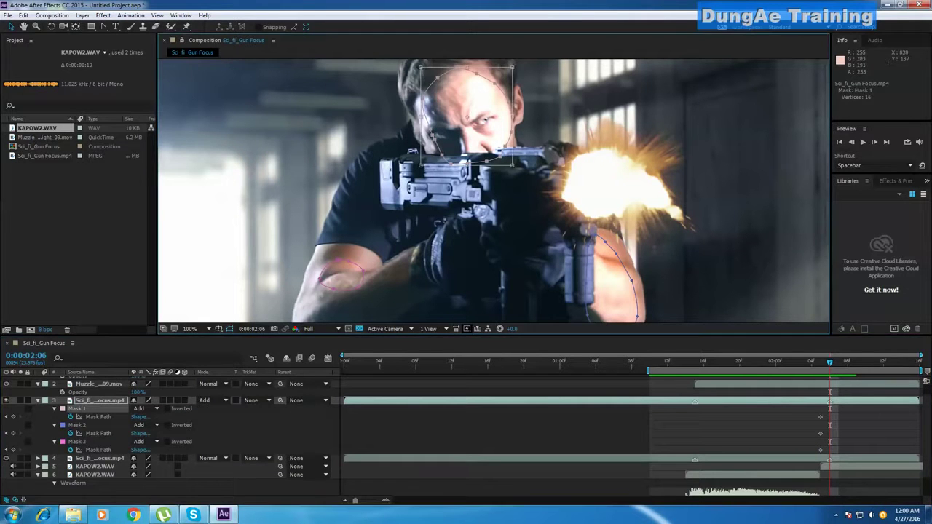
pyautogui.moveTo(479, 111); pyautogui.dragTo(488, 102)
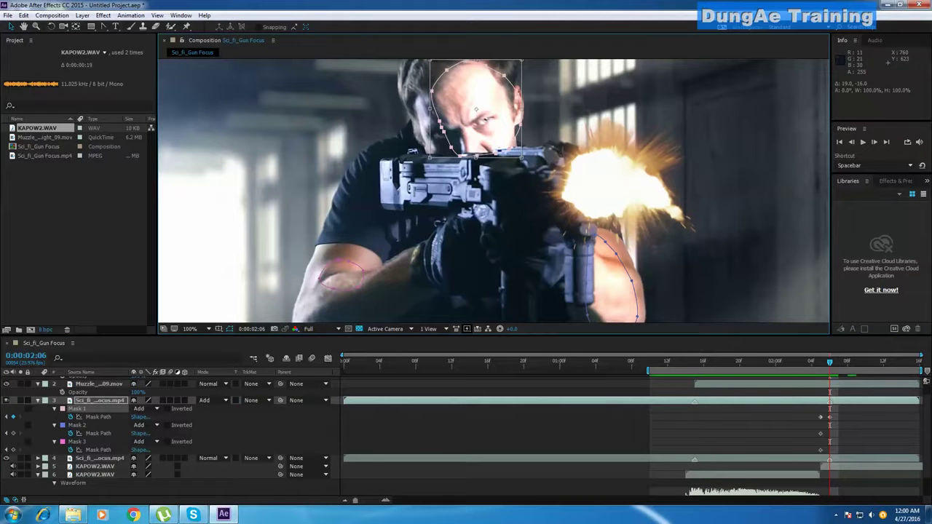
# Step: Move Mask 2 at 0:00:02:06 about 20 px right and 18 px up onto the arm beside the gun's foregrip
pyautogui.click(77, 426)
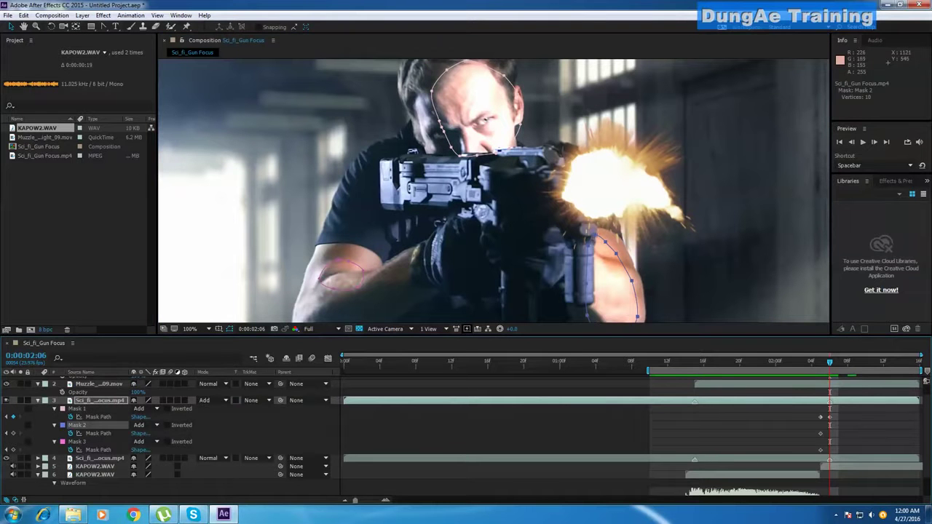
pyautogui.hotkey('ctrl', 't')
pyautogui.moveTo(612, 287); pyautogui.dragTo(622, 278)
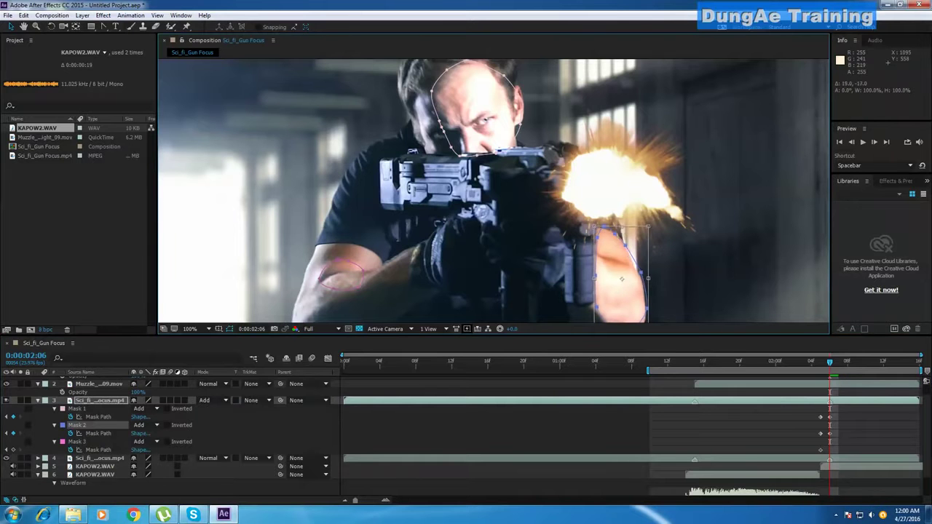
# Step: Move Mask 3 at 0:00:02:06 about 39 px right and 30 px up onto the bent arm's inner elbow and apply the transform
pyautogui.press('space')
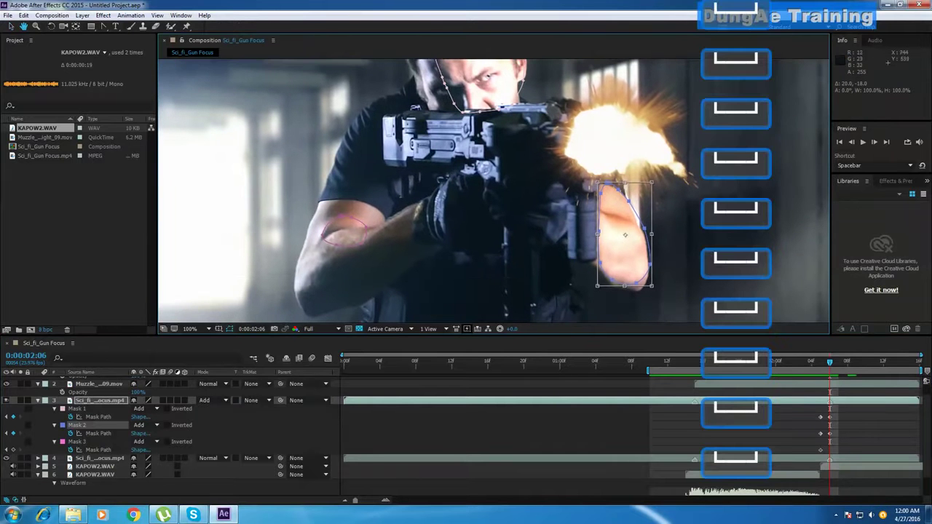
pyautogui.click(76, 442)
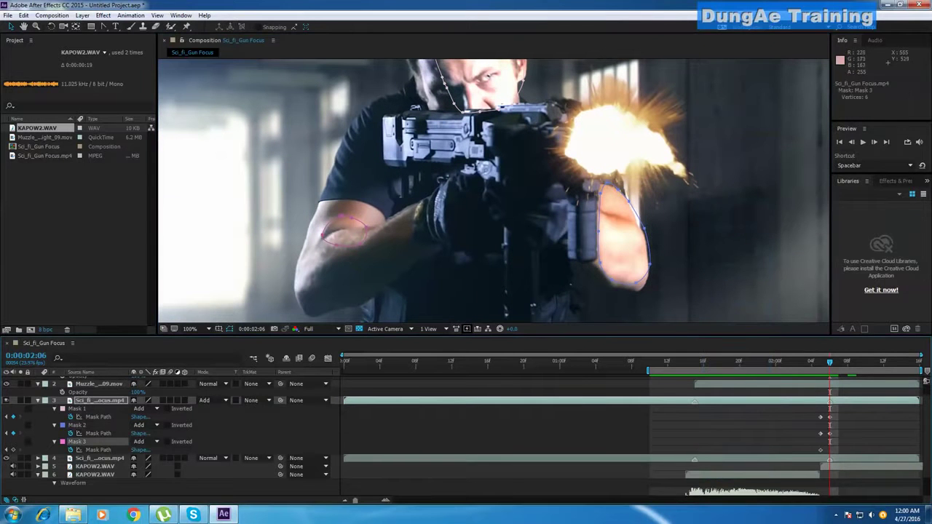
pyautogui.hotkey('ctrl', 't')
pyautogui.moveTo(345, 232); pyautogui.dragTo(363, 218)
pyautogui.press('Left')
pyautogui.press('Left')
pyautogui.press('Left')
pyautogui.press('Left')
pyautogui.press('Left')
pyautogui.press('Left')
pyautogui.press('Left')
pyautogui.press('Left')
pyautogui.press('Up')
pyautogui.press('Up')
pyautogui.press('Up')
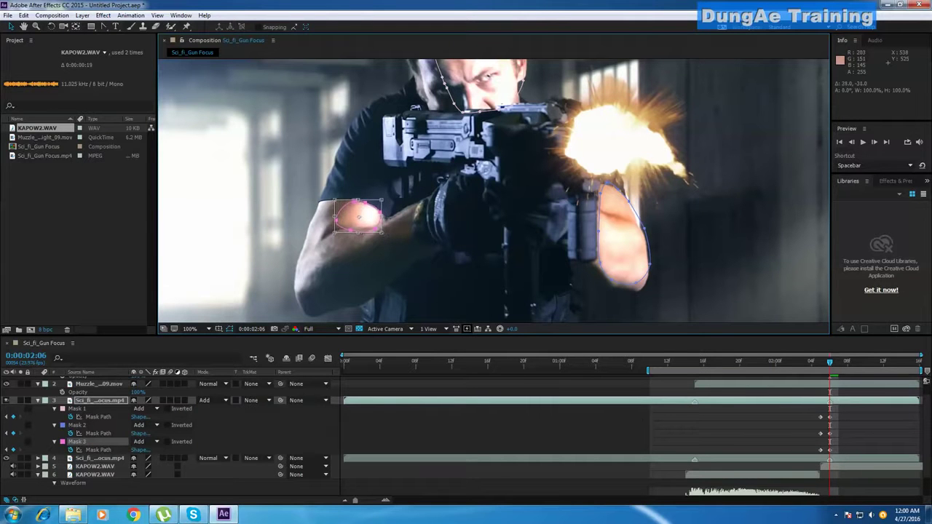
pyautogui.press('Right')
pyautogui.press('Right')
pyautogui.press('Right')
pyautogui.press('Right')
pyautogui.press('Right')
pyautogui.press('Right')
pyautogui.press('Right')
pyautogui.press('Right')
pyautogui.press('Right')
pyautogui.press('Right')
pyautogui.press('Right')
pyautogui.press('Down')
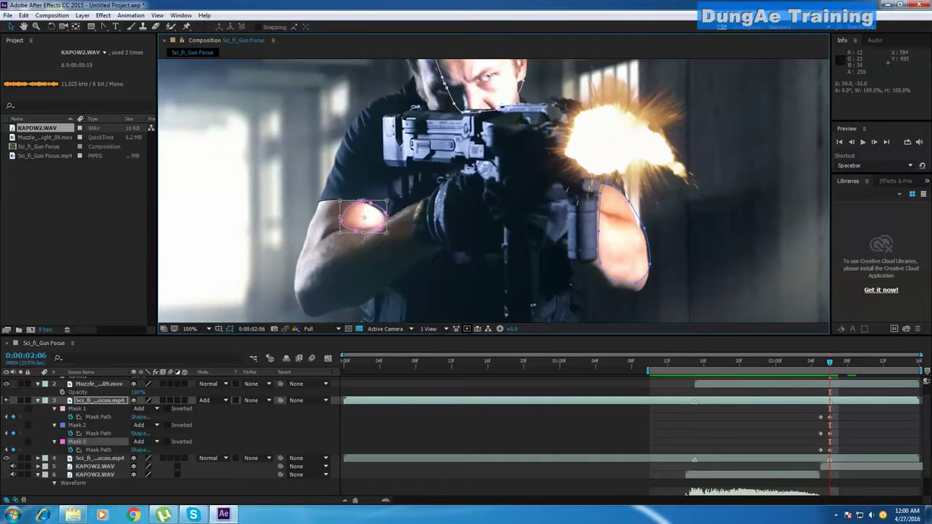
pyautogui.press('Return')
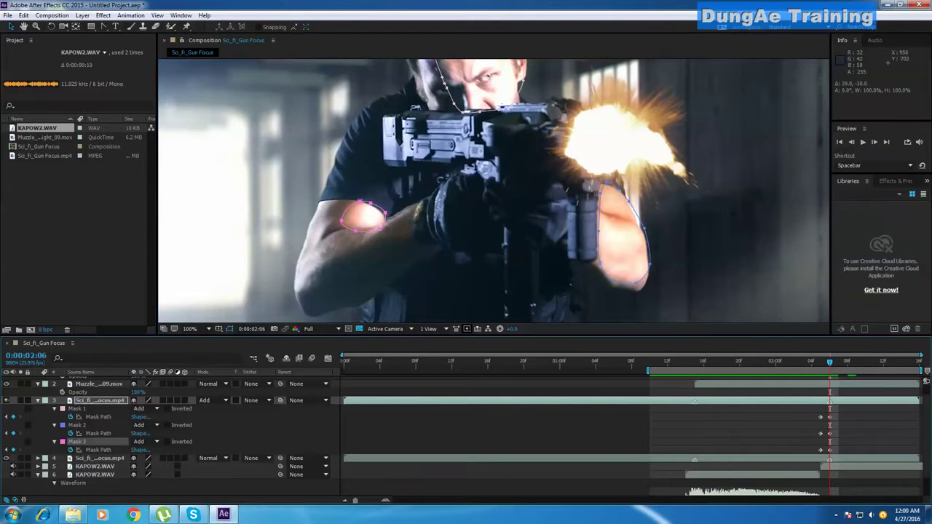
# Step: At 0:00:02:07, move Mask 2 about 9 px left and 4 px down to follow the arm, and apply the transform
pyautogui.press('pagedown')
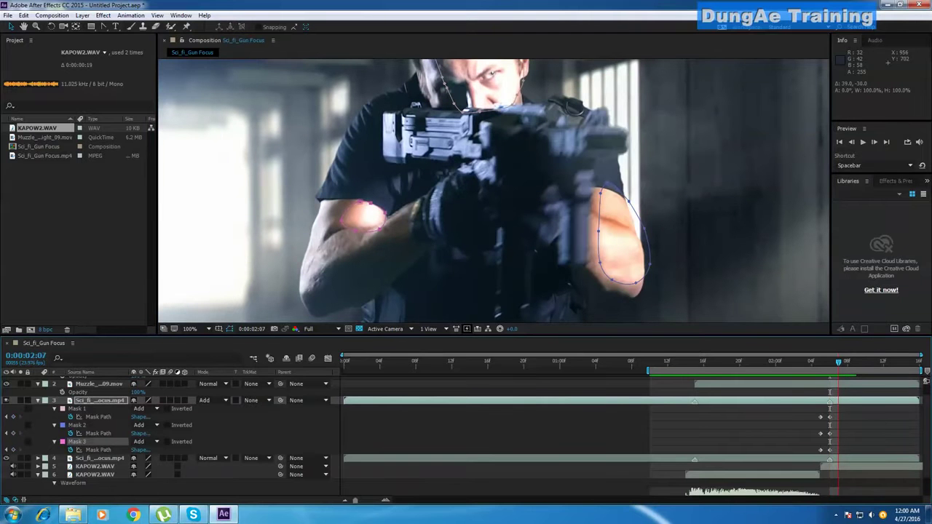
pyautogui.click(598, 231)
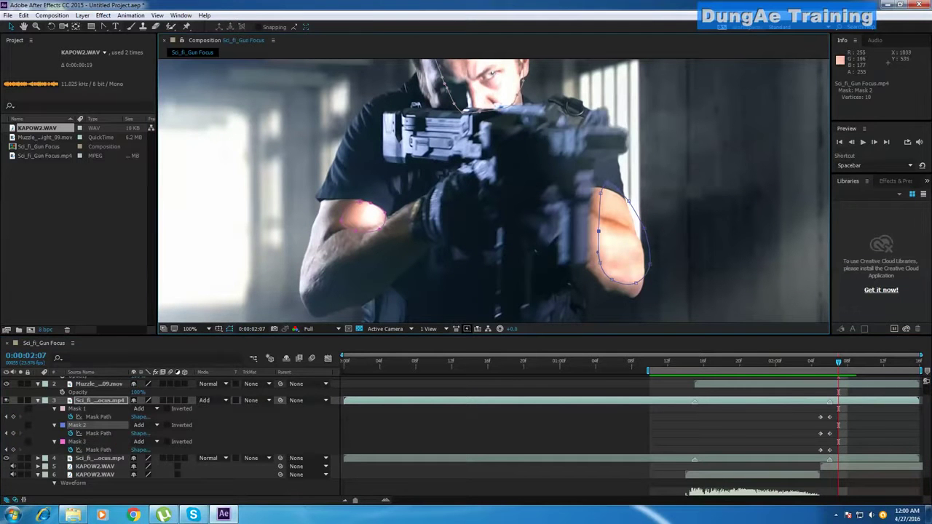
pyautogui.hotkey('ctrl', 't')
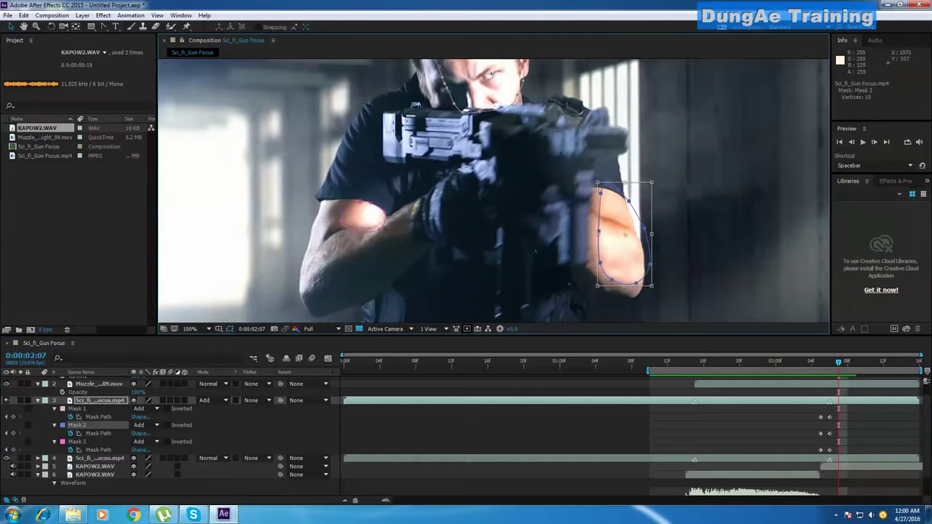
pyautogui.moveTo(619, 244); pyautogui.dragTo(615, 246)
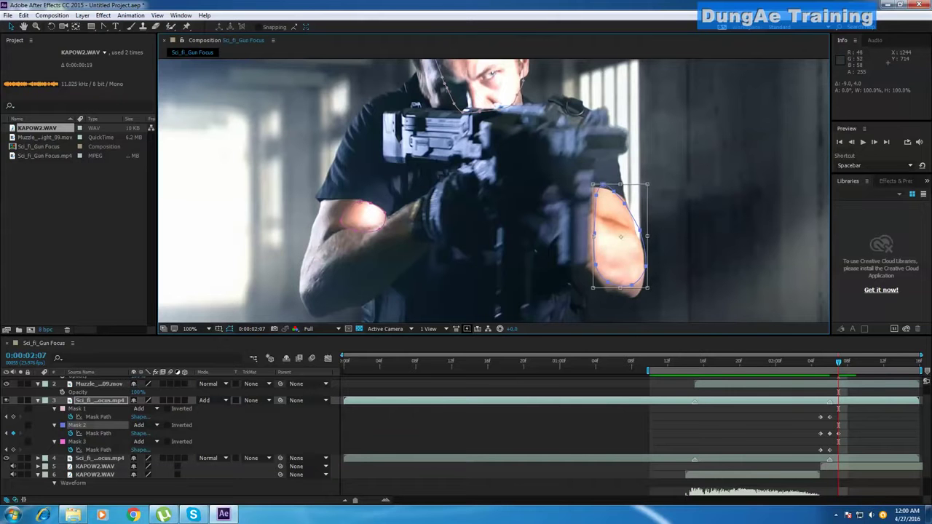
pyautogui.press('Return')
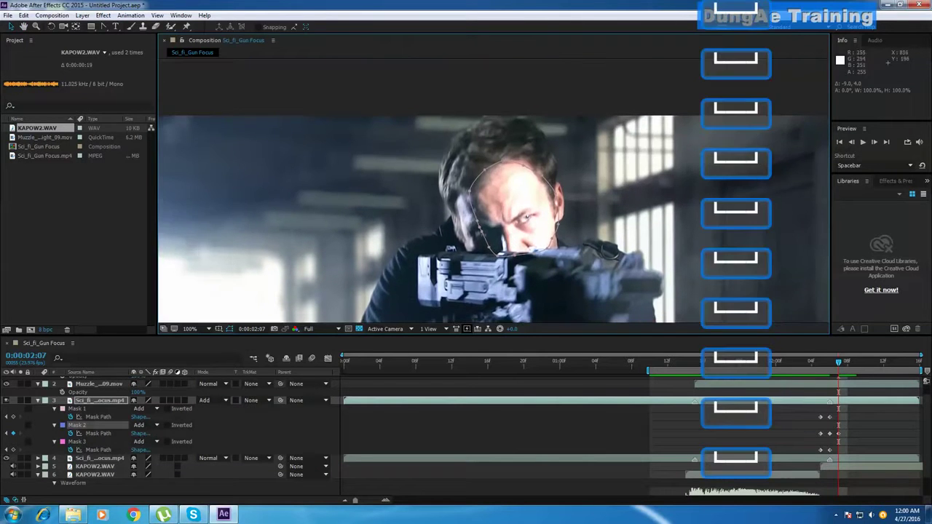
# Step: Move Mask 1 at 0:00:02:07 about 17 px right and 8 px up to follow the face, and apply the transform
pyautogui.click(555, 192)
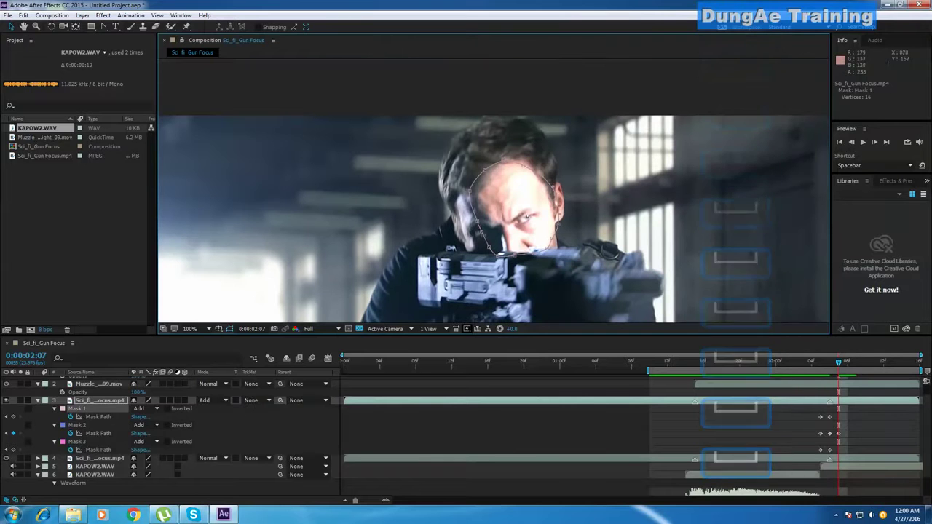
pyautogui.doubleClick(555, 193)
pyautogui.moveTo(523, 213); pyautogui.dragTo(531, 209)
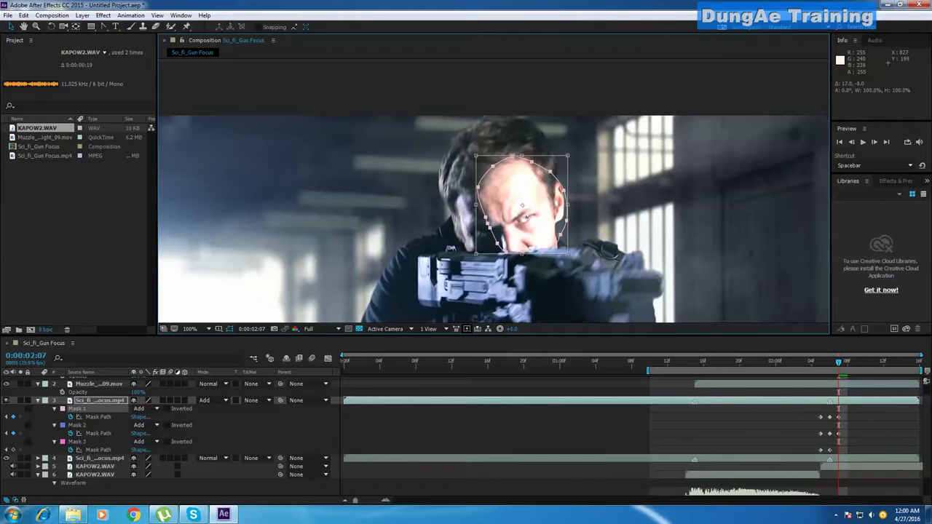
pyautogui.press('Return')
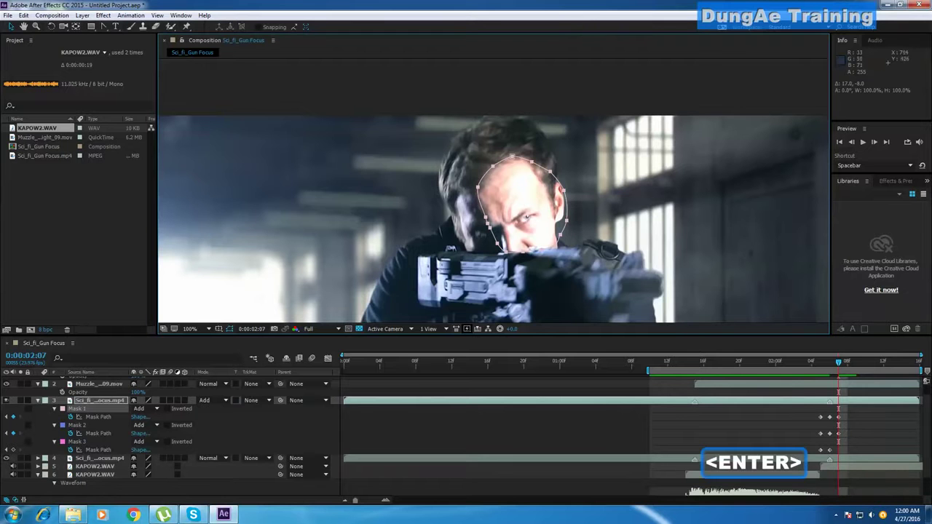
# Step: Move Mask 3 at 0:00:02:07 about 14 px right and 1 px up to follow the inner elbow, and apply the transform
pyautogui.press('space')
pyautogui.moveTo(527, 217); pyautogui.dragTo(548, 96)
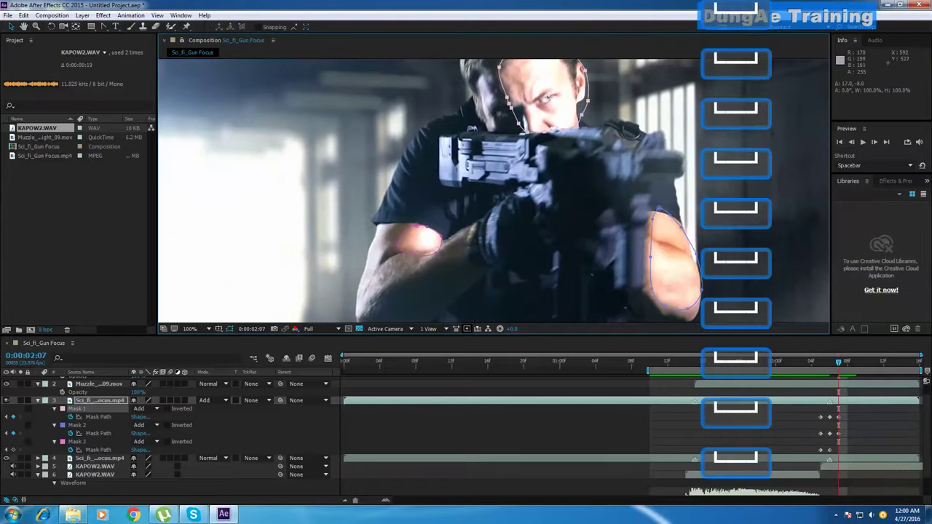
pyautogui.click(434, 251)
pyautogui.doubleClick(434, 251)
pyautogui.moveTo(424, 238); pyautogui.dragTo(435, 238)
pyautogui.press('Return')
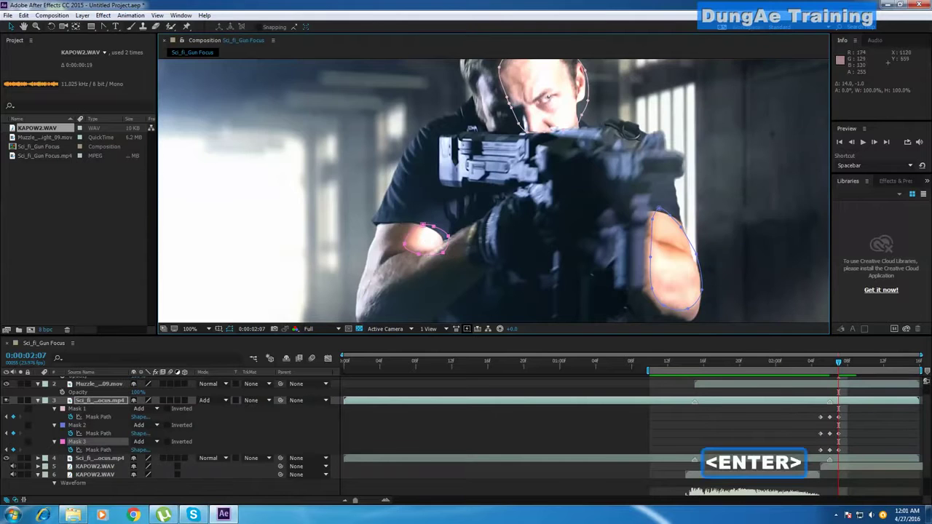
# Step: Deselect the masks and play a preview of the work area to check both lit shots
pyautogui.scroll(-1, 694, 316)
pyautogui.click(265, 432)
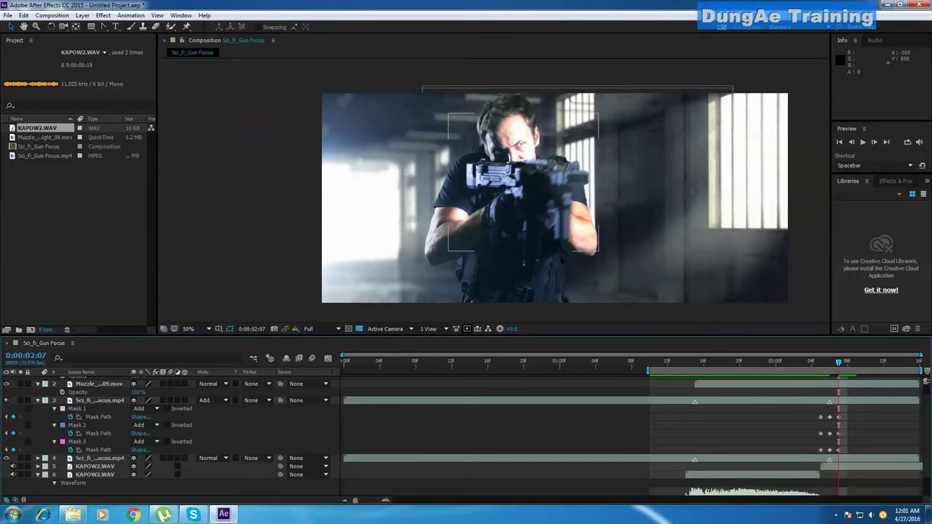
pyautogui.press('KP_0')
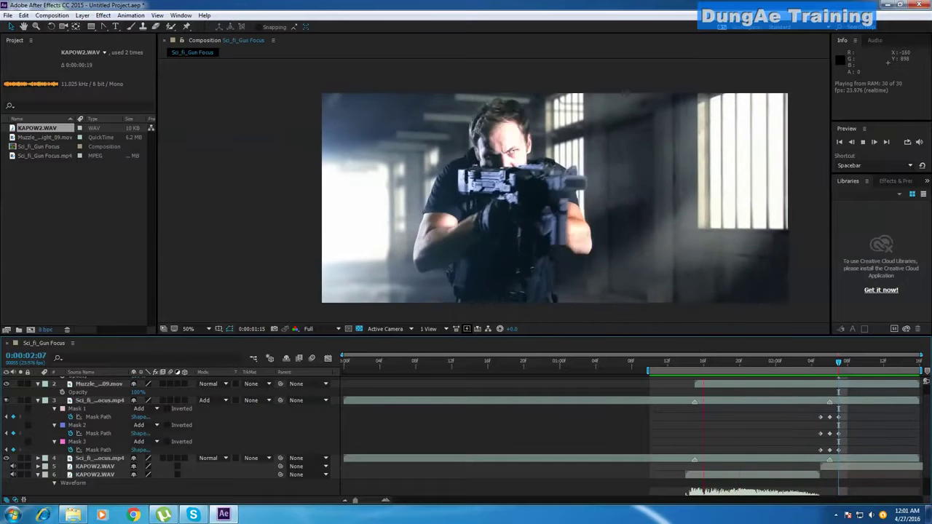
pyautogui.press('space')
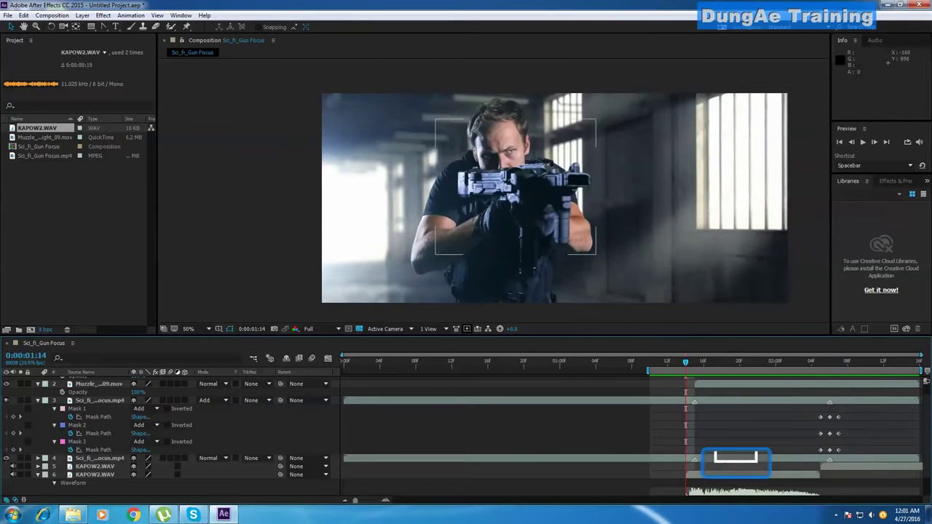
pyautogui.press('KP_0')
# Step: Step frame by frame between the first shot at 0:00:01:15 and the second shot to inspect the flashes and lighting
pyautogui.press('pagedown')
pyautogui.press('pagedown')
pyautogui.press('pagedown')
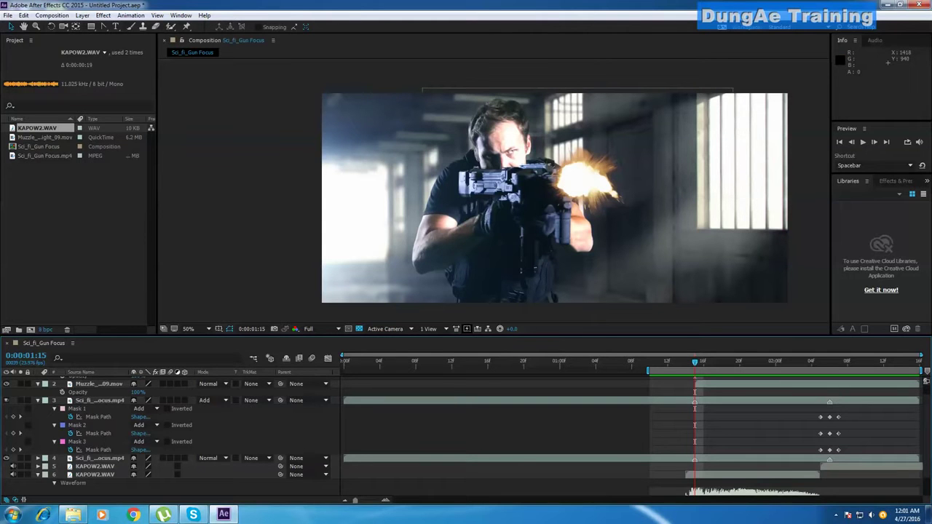
pyautogui.press('pagedown')
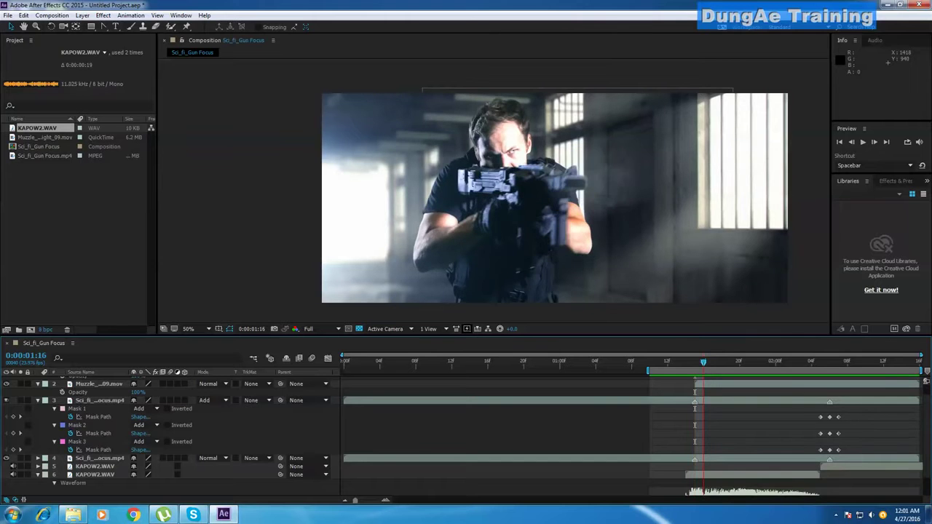
pyautogui.press('pagedown')
pyautogui.press('pagedown')
pyautogui.press('pagedown')
pyautogui.press('pagedown')
pyautogui.press('pagedown')
pyautogui.press('pagedown')
pyautogui.press('pagedown')
pyautogui.press('pagedown')
pyautogui.press('pagedown')
pyautogui.press('pagedown')
pyautogui.press('pagedown')
pyautogui.press('pagedown')
pyautogui.press('pagedown')
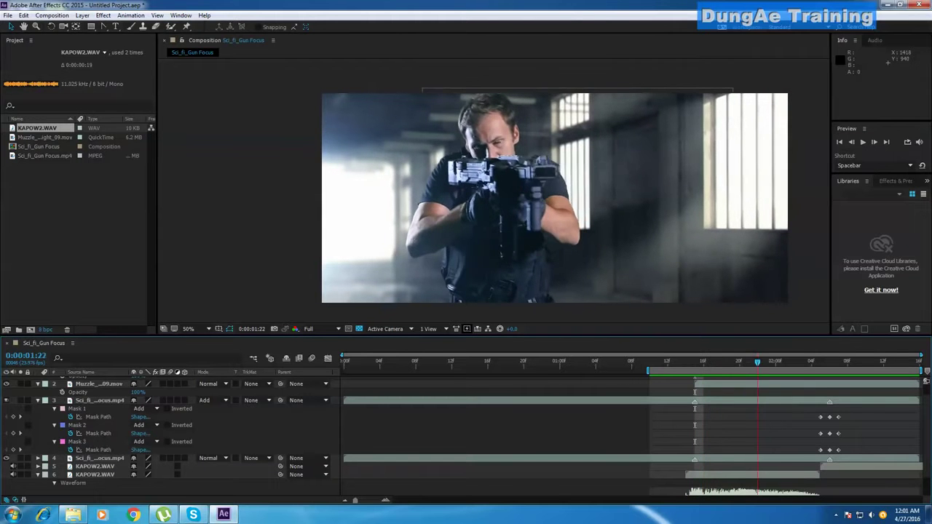
pyautogui.press('pageup')
pyautogui.press('pageup')
pyautogui.press('pageup')
pyautogui.press('pageup')
pyautogui.press('pageup')
pyautogui.press('pageup')
pyautogui.press('pageup')
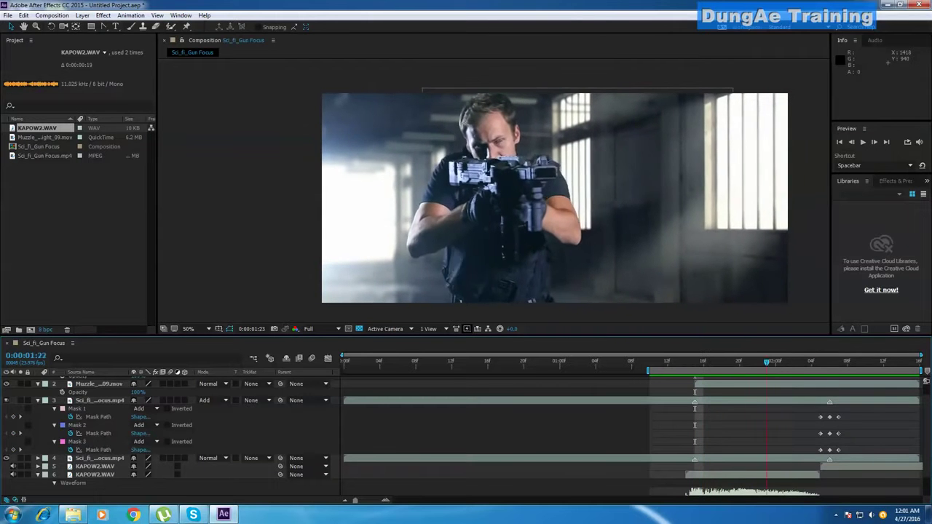
pyautogui.press('pagedown')
pyautogui.press('pagedown')
pyautogui.press('pagedown')
pyautogui.press('pagedown')
pyautogui.press('pagedown')
pyautogui.press('pagedown')
pyautogui.press('pagedown')
pyautogui.press('pagedown')
pyautogui.press('pageup')
pyautogui.press('pageup')
pyautogui.press('pageup')
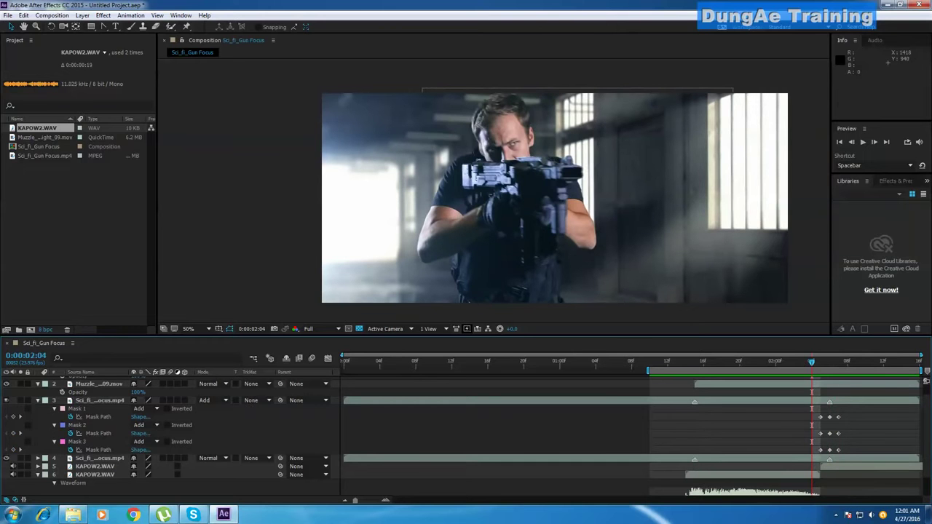
pyautogui.press('pagedown')
pyautogui.press('pagedown')
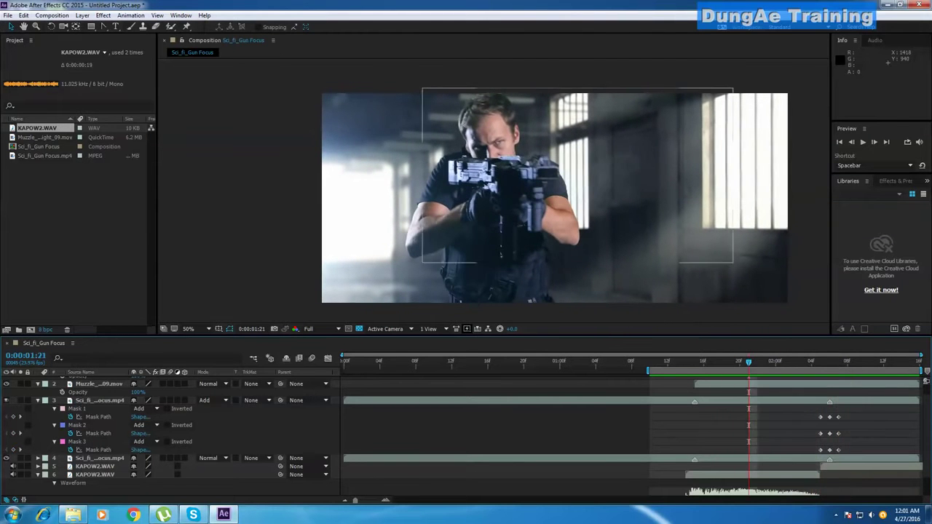
# Step: Extend the start of the work area back to 0:00:00:00
pyautogui.moveTo(648, 370); pyautogui.dragTo(343, 371)
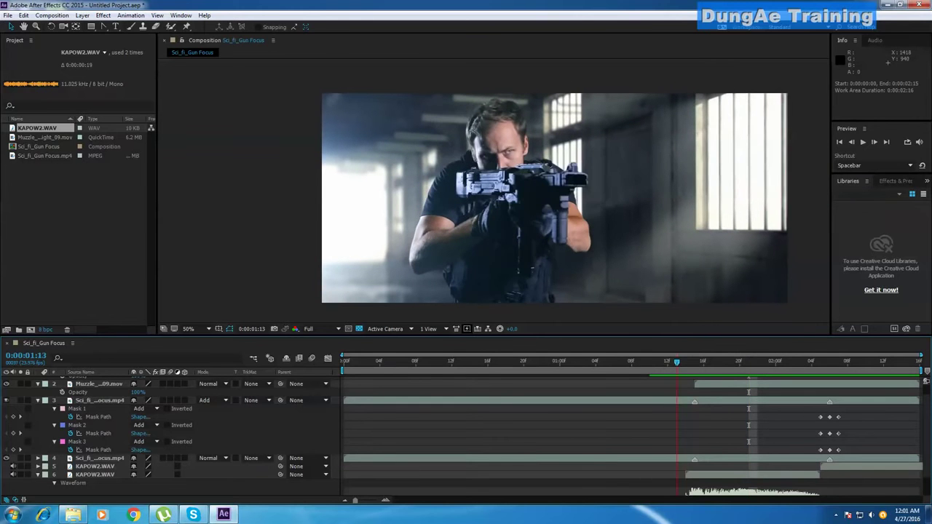